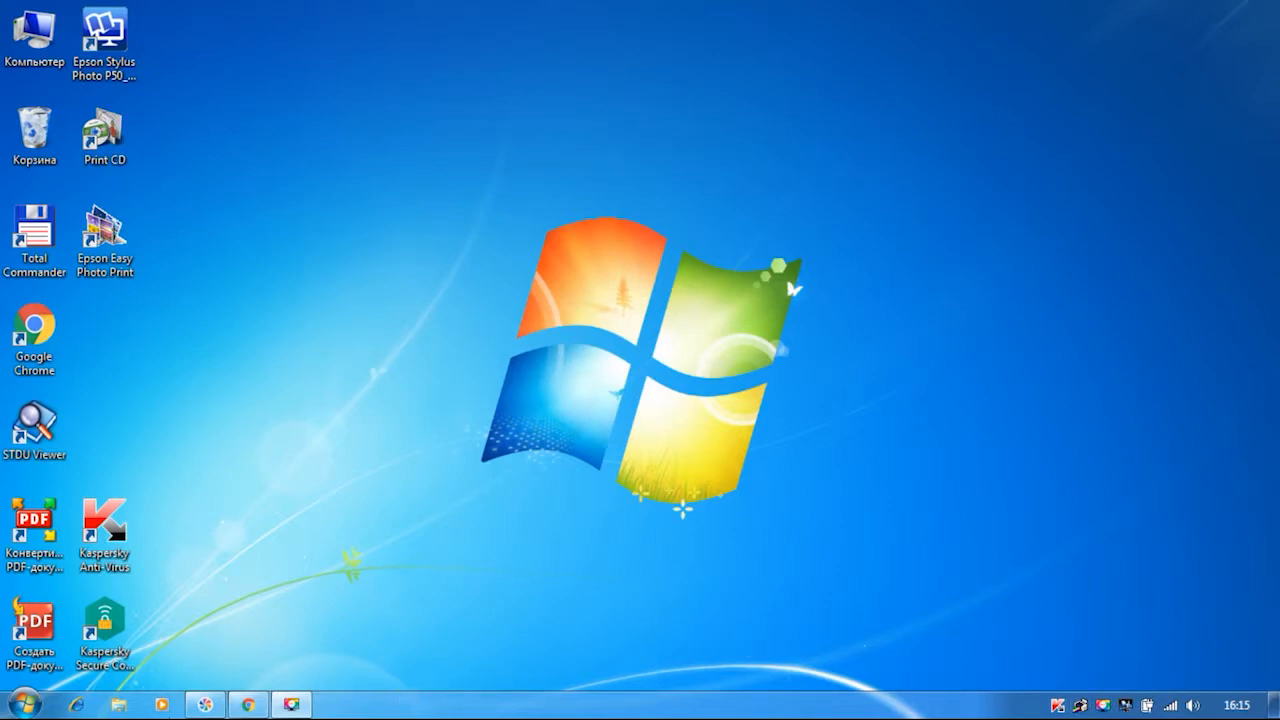
Launch Microsoft Word 2010 with a new blank document.
left_click(25, 706)
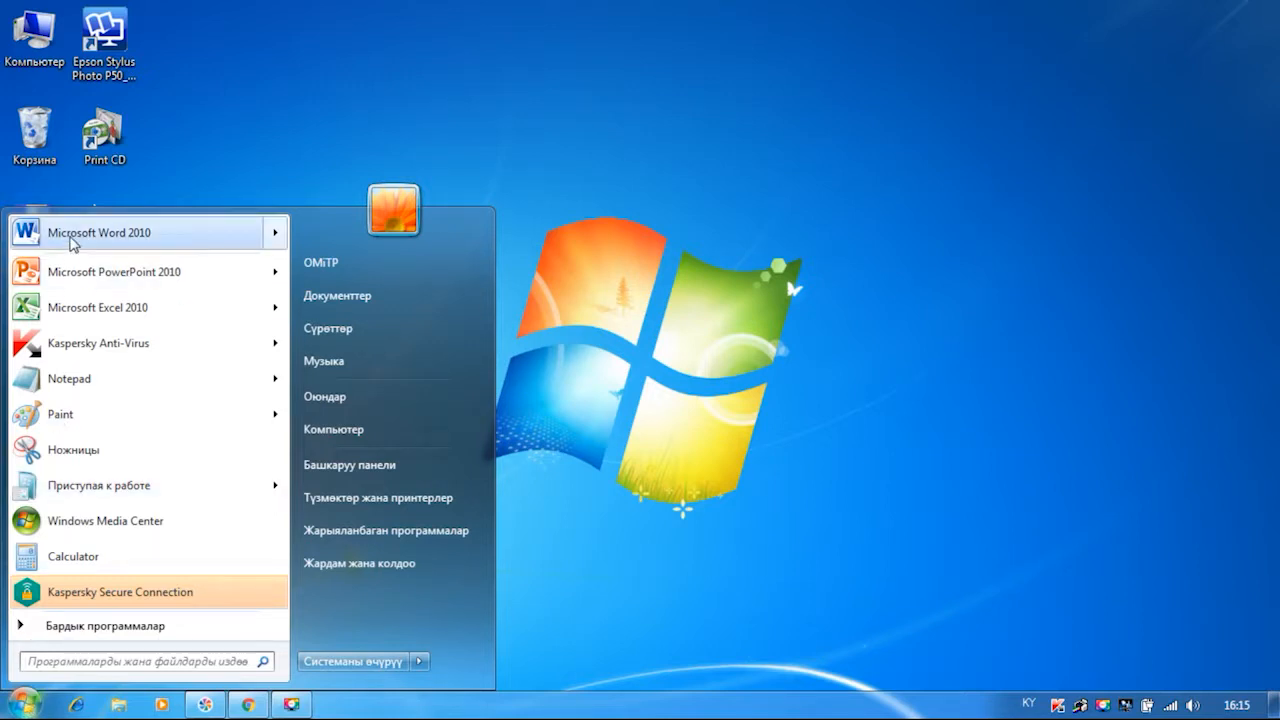
mouse_move(72, 252)
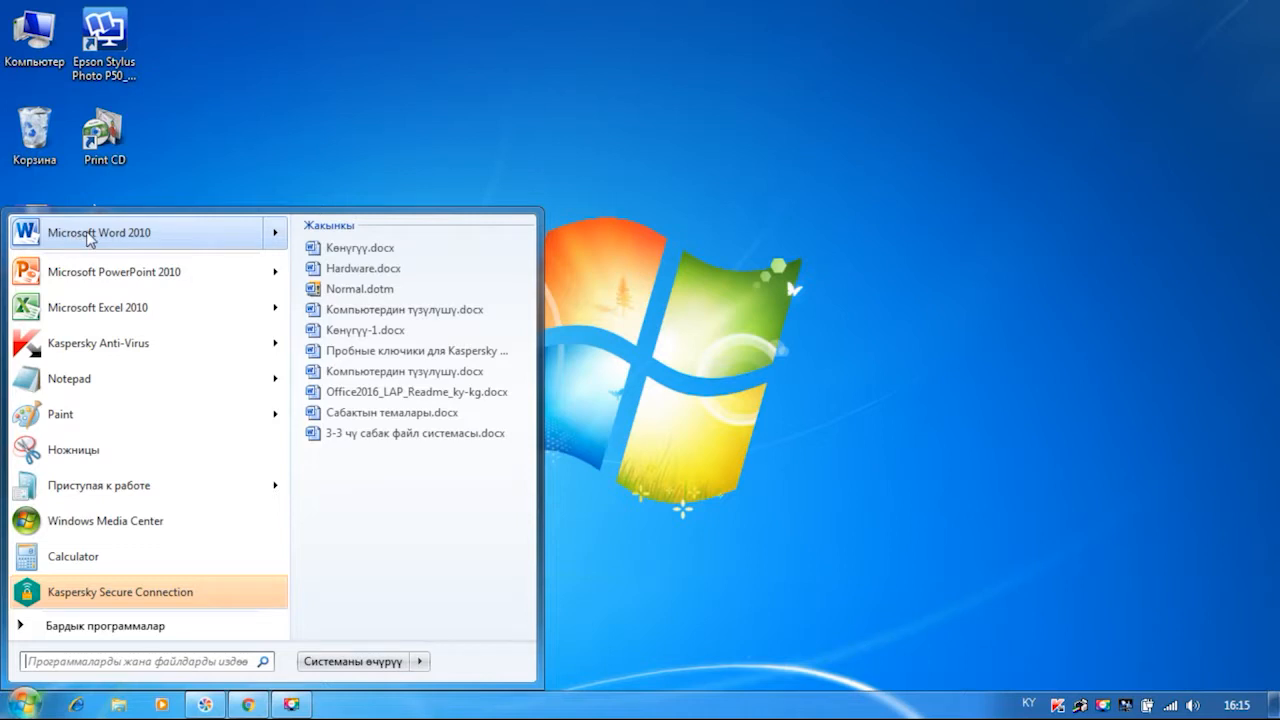
left_click(90, 234)
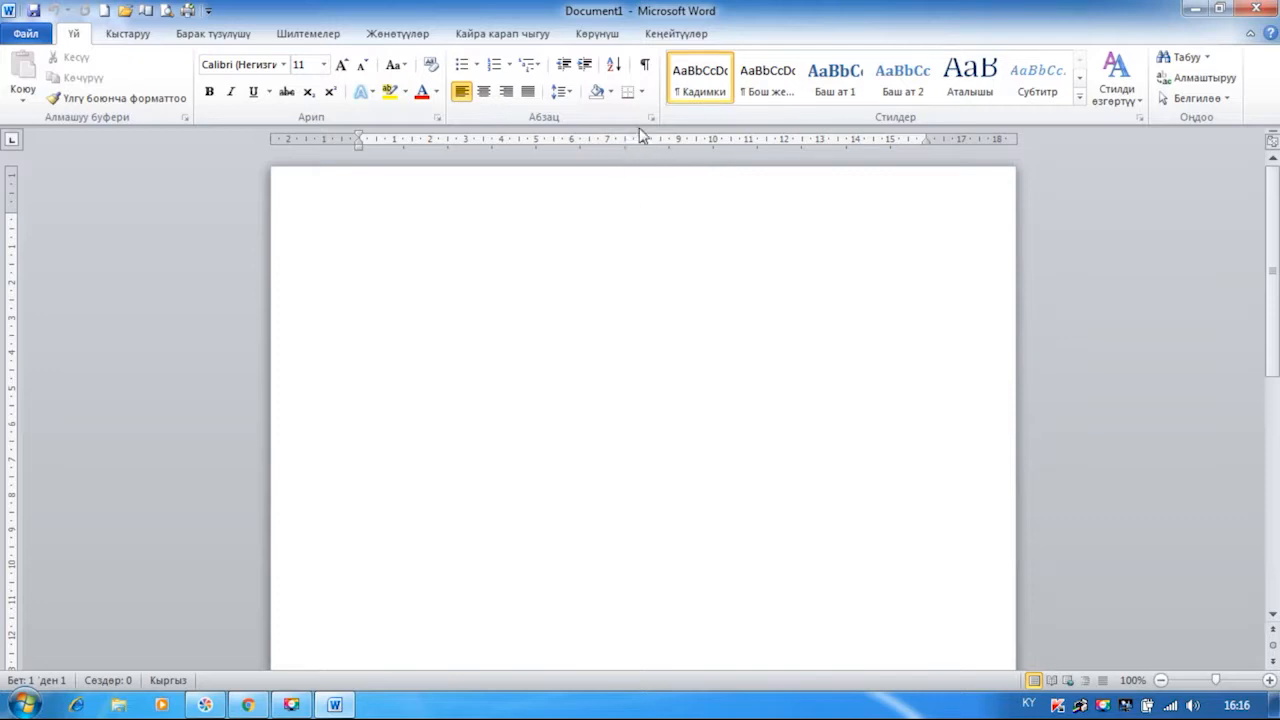
Open the page setup settings and set the top and bottom page margins to 2 cm each.
left_click(213, 33)
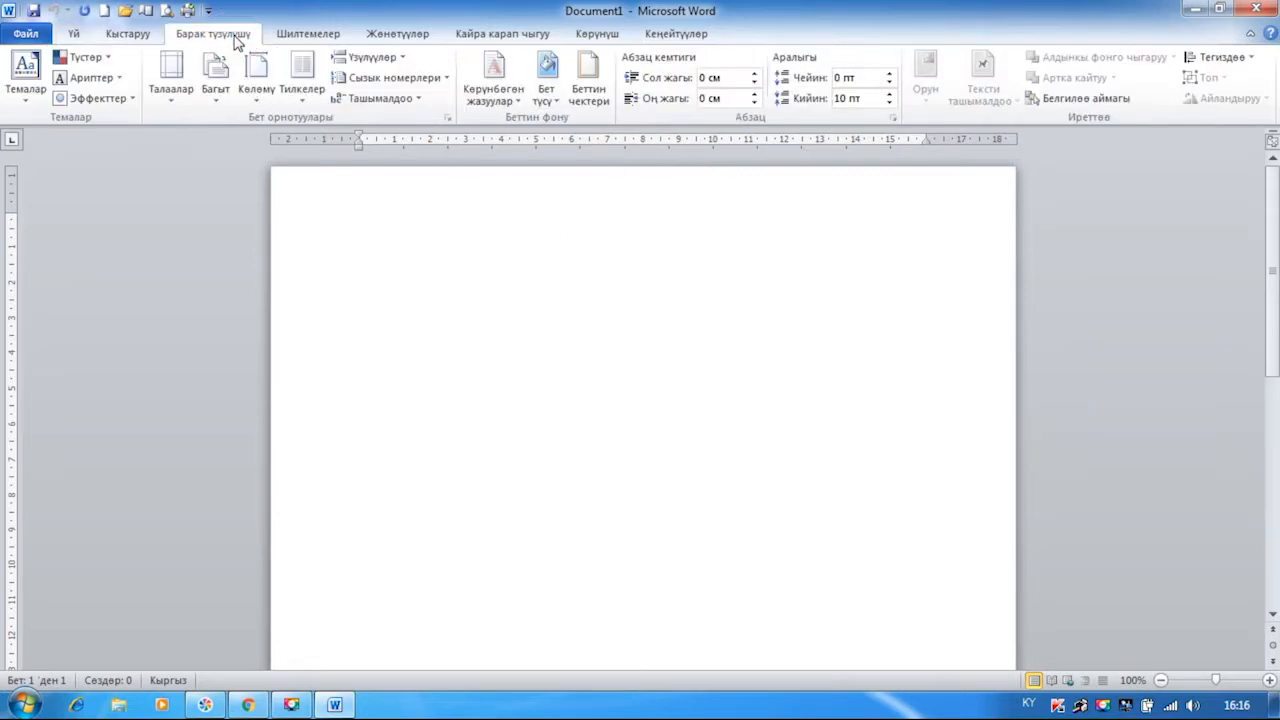
left_click(448, 121)
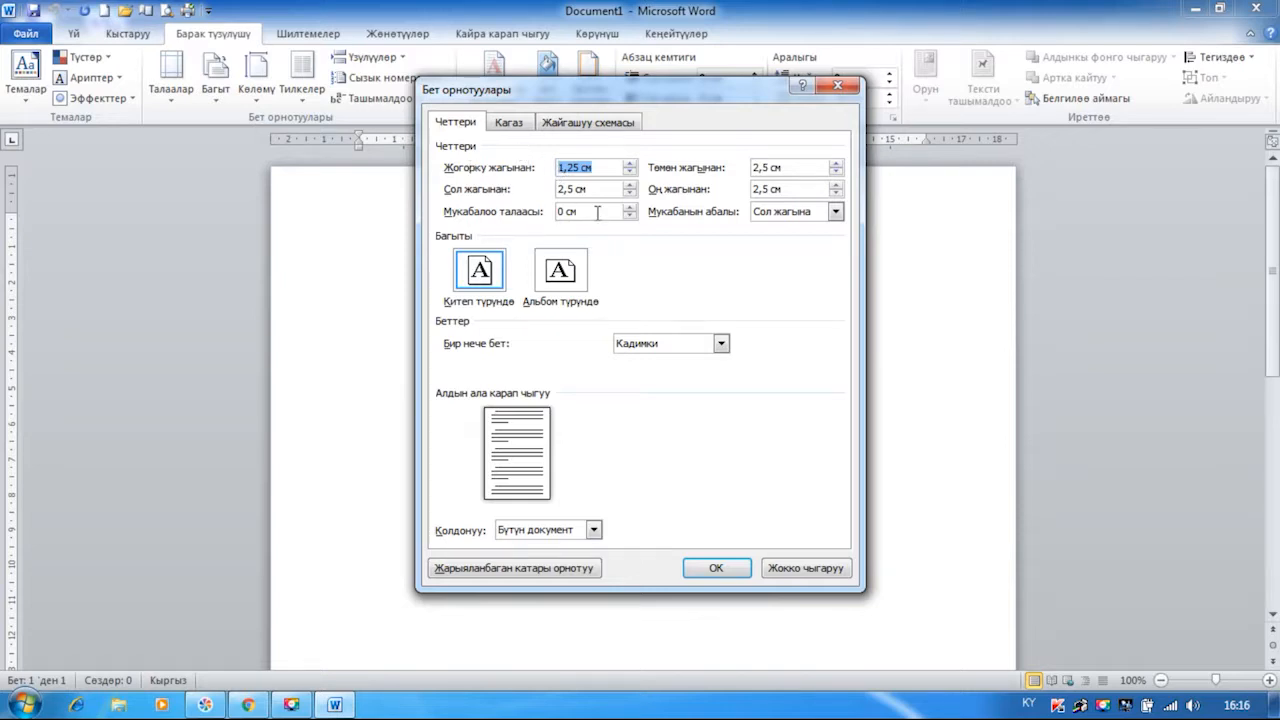
left_click(629, 163)
left_click(629, 163)
left_click(629, 163)
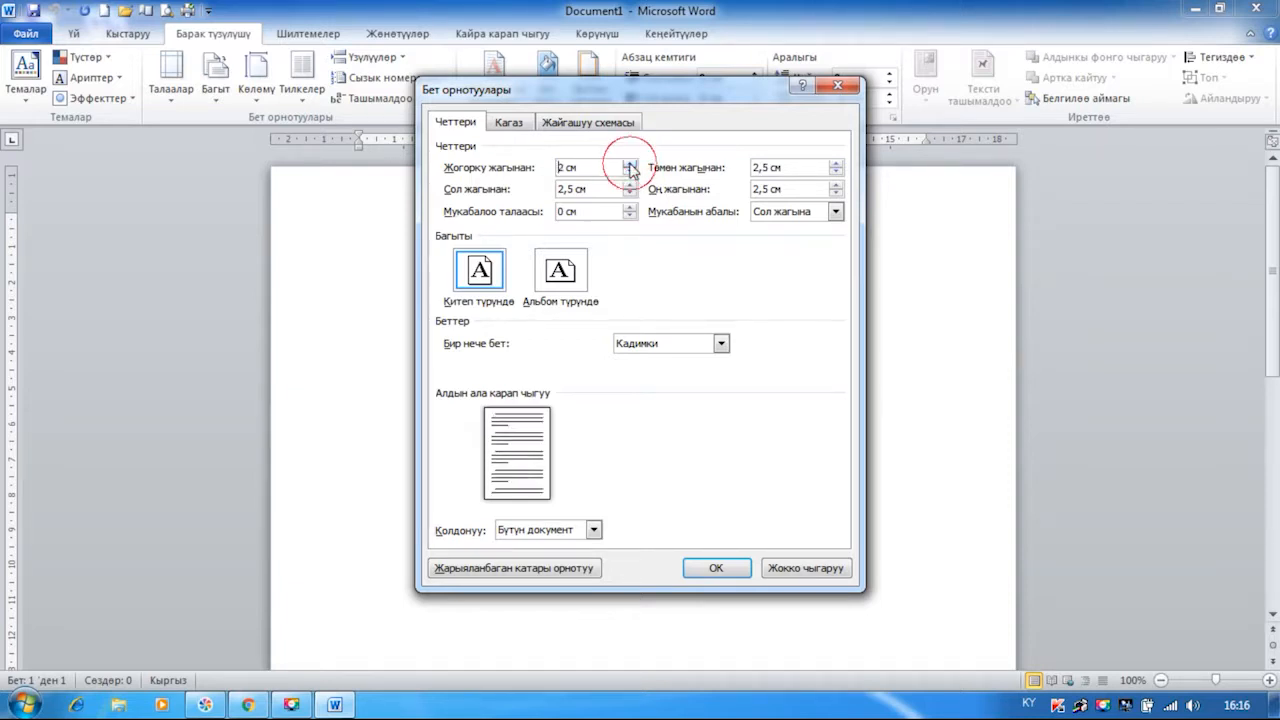
left_click(835, 173)
left_click(835, 173)
left_click(835, 173)
left_click(835, 173)
left_click(835, 173)
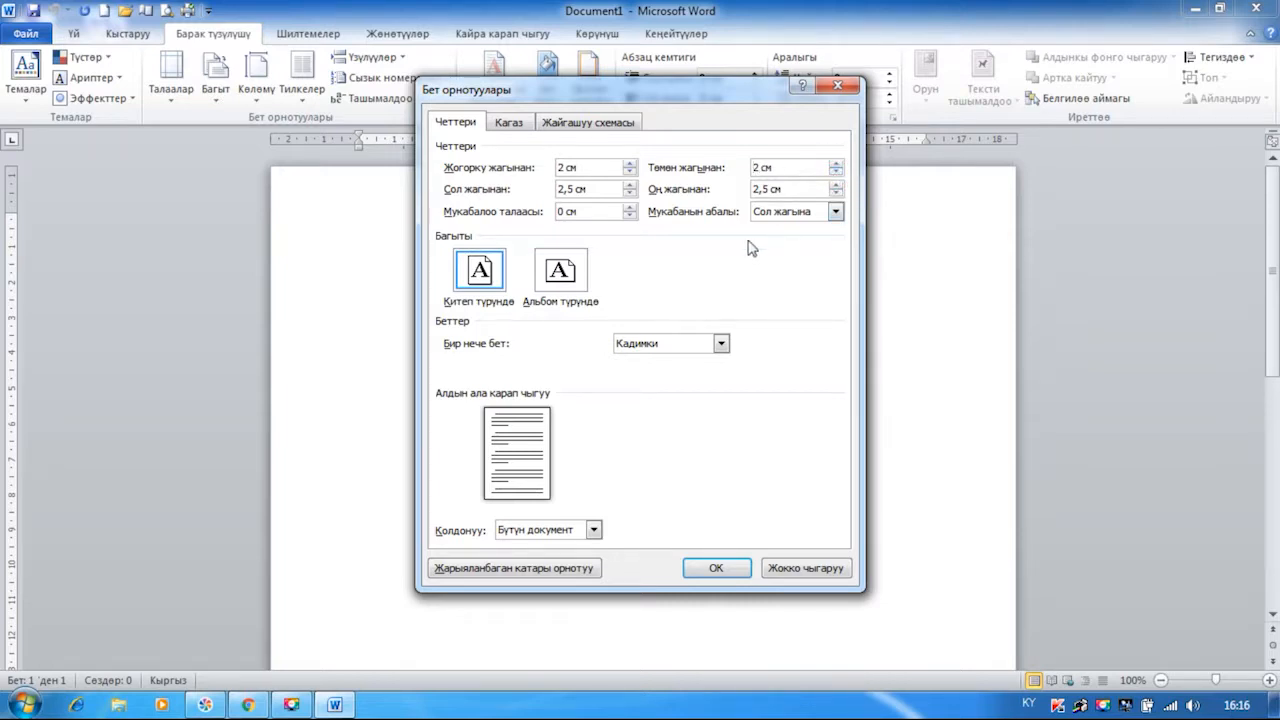
Set the right page margin to 1.5 cm.
left_click(835, 184)
left_click(835, 184)
left_click(837, 185)
left_click(837, 185)
left_click(837, 185)
left_click(837, 185)
left_click(837, 197)
left_click(836, 195)
left_click(836, 195)
left_click(836, 195)
left_click(836, 195)
left_click(836, 195)
left_click(836, 195)
left_click(836, 195)
left_click(836, 195)
left_click(836, 195)
left_click(836, 195)
left_click(836, 195)
left_click(836, 195)
left_click(836, 195)
left_click(836, 195)
left_click(836, 195)
Set the left page margin to 3 cm and save the page setup as the default for all new documents based on the Normal template.
left_click(630, 184)
left_click(630, 185)
left_click(630, 185)
left_click(530, 574)
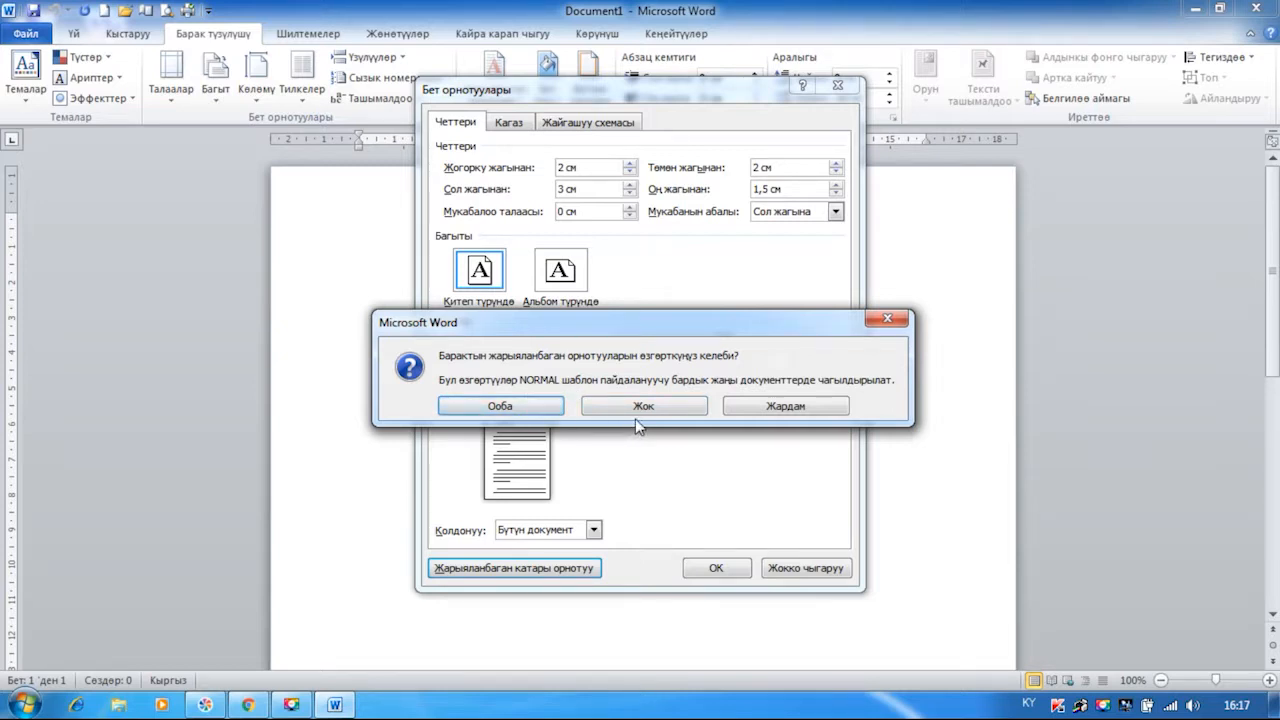
left_click(525, 407)
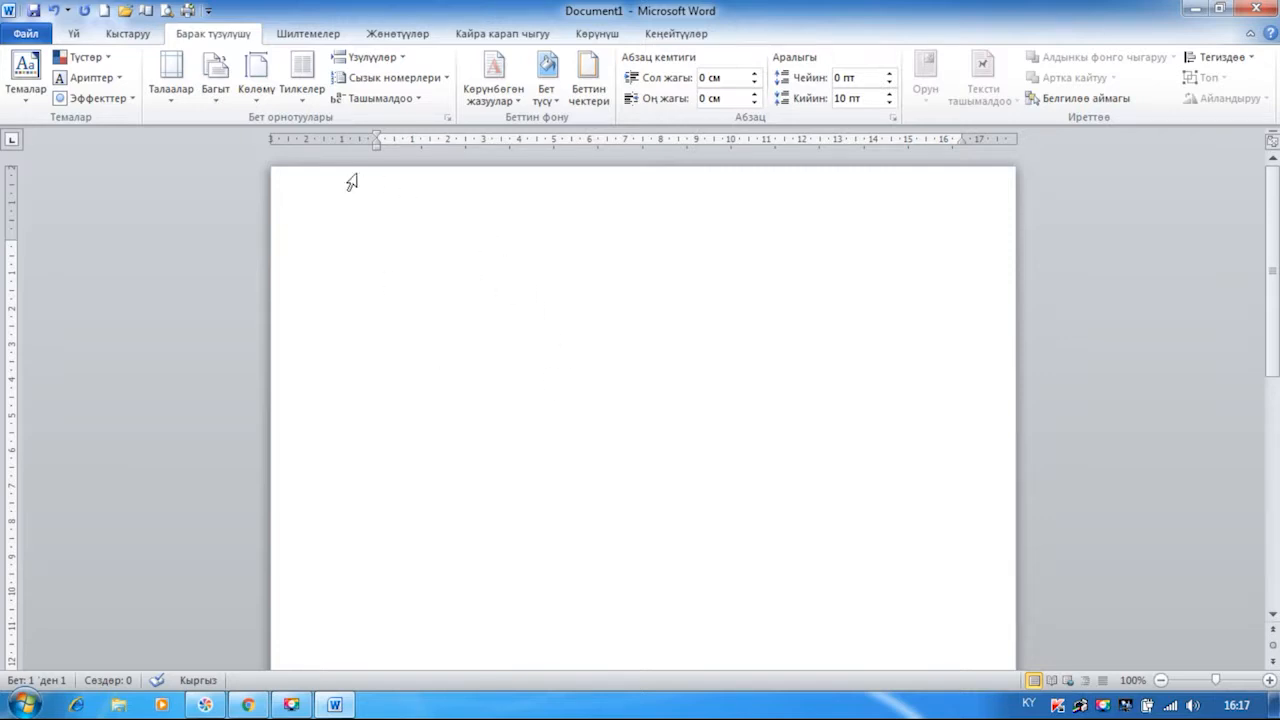
In the paragraph settings, set the spacing after paragraphs to 0 pt and the line spacing to 1.5 lines.
left_click(892, 119)
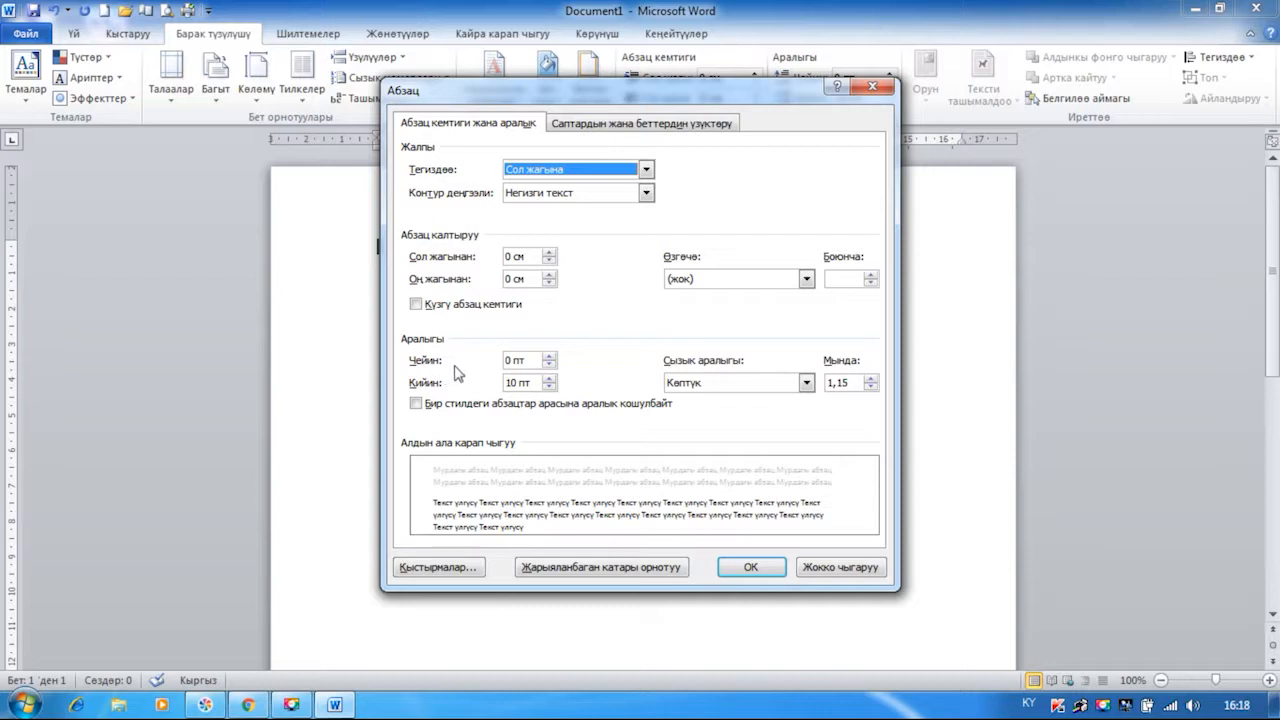
left_click(549, 387)
left_click(549, 387)
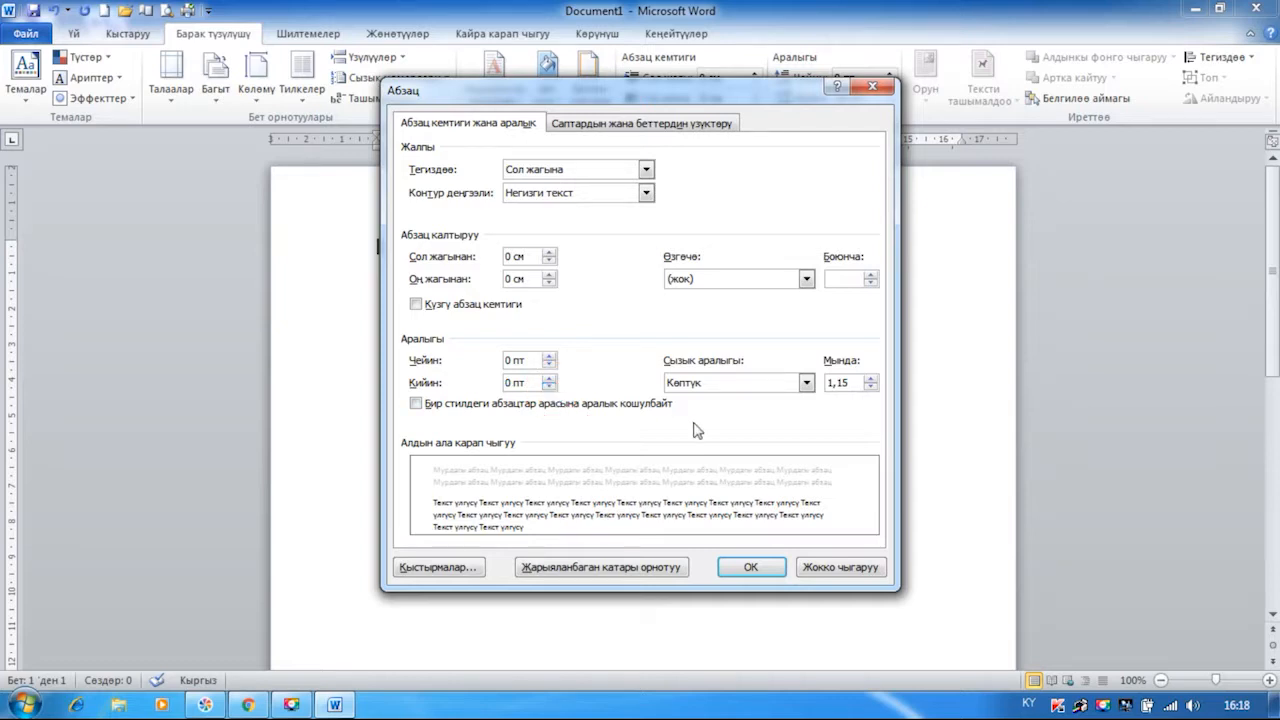
left_click(806, 387)
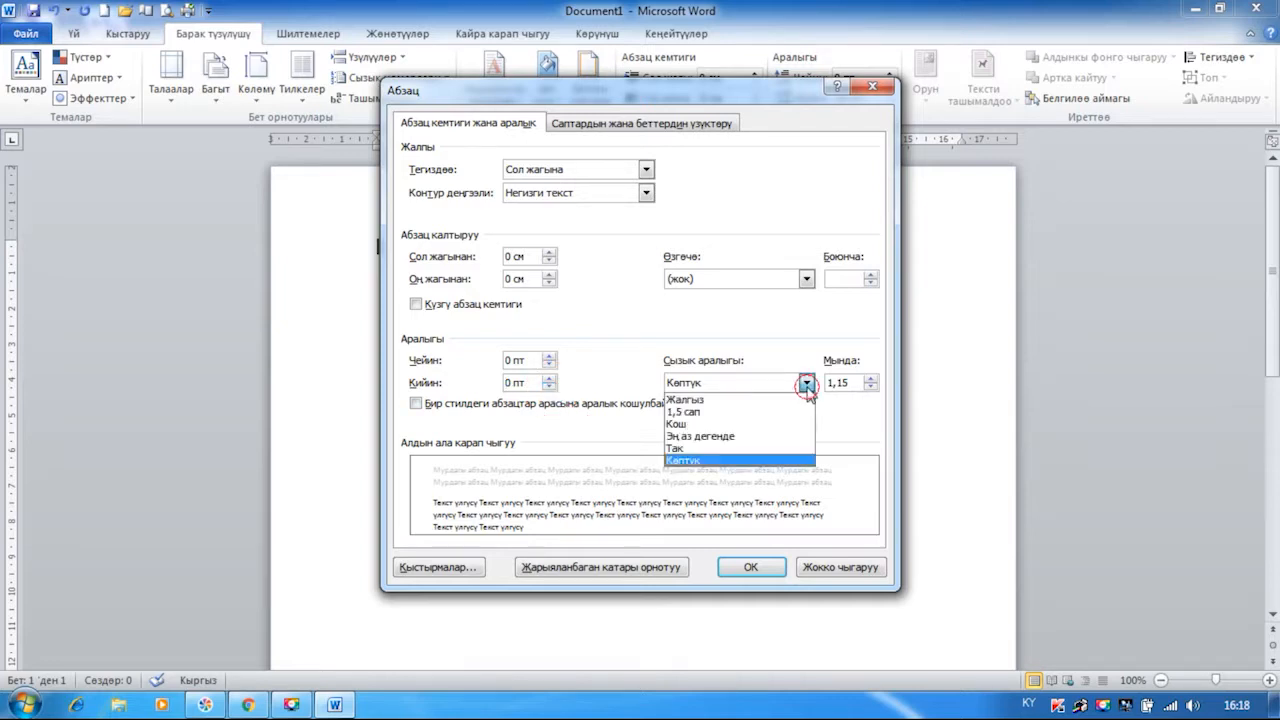
left_click(727, 413)
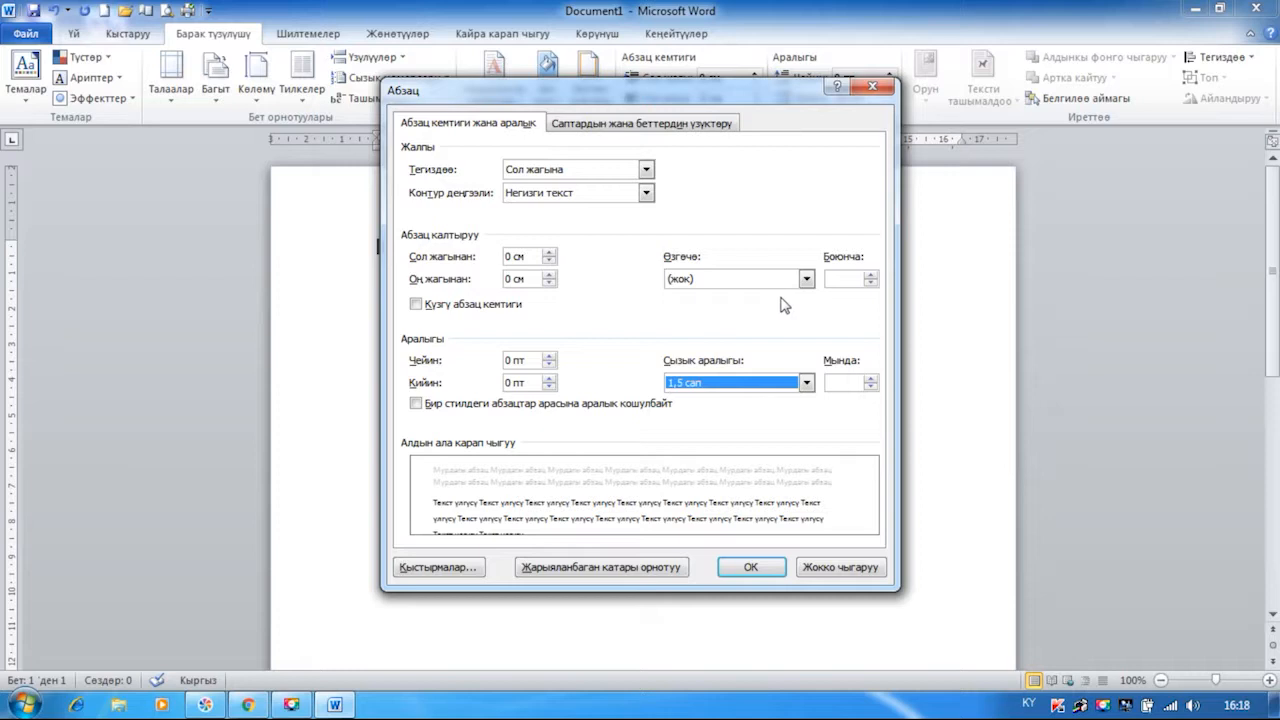
Give the paragraph a first-line indent of 1.25 cm and set its alignment to justified.
left_click(807, 279)
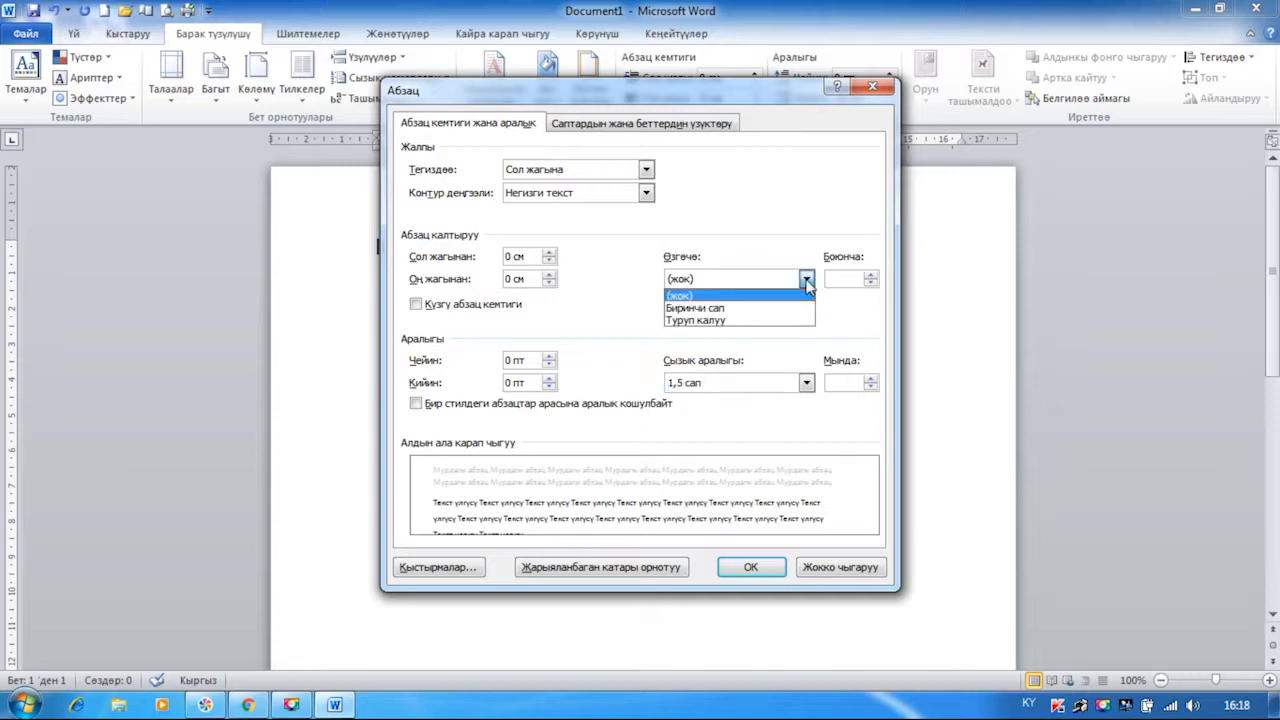
left_click(784, 309)
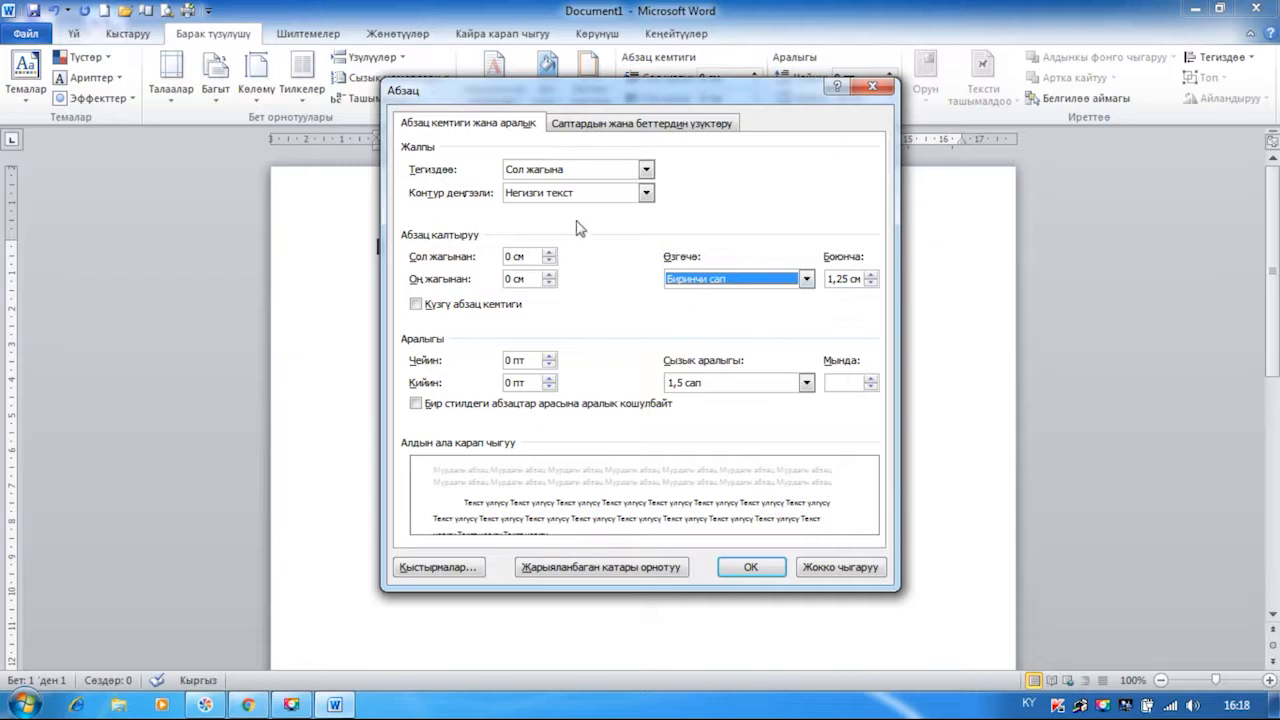
left_click(647, 172)
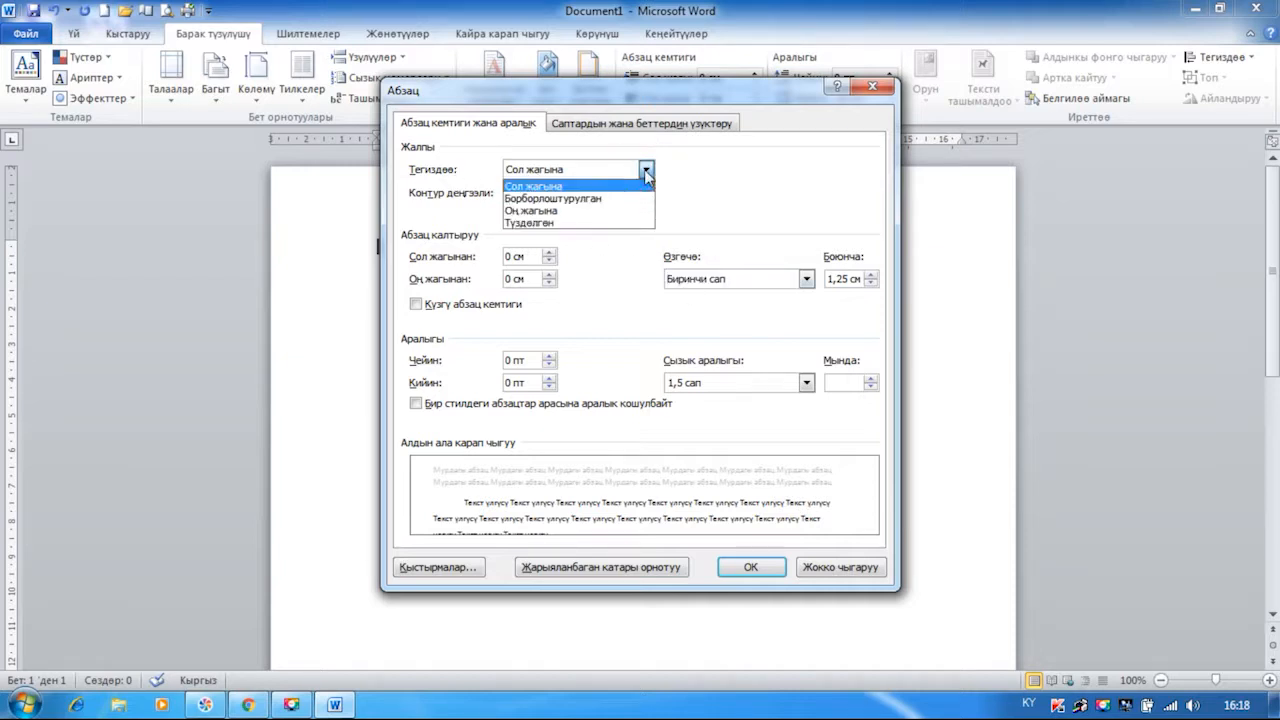
left_click(597, 223)
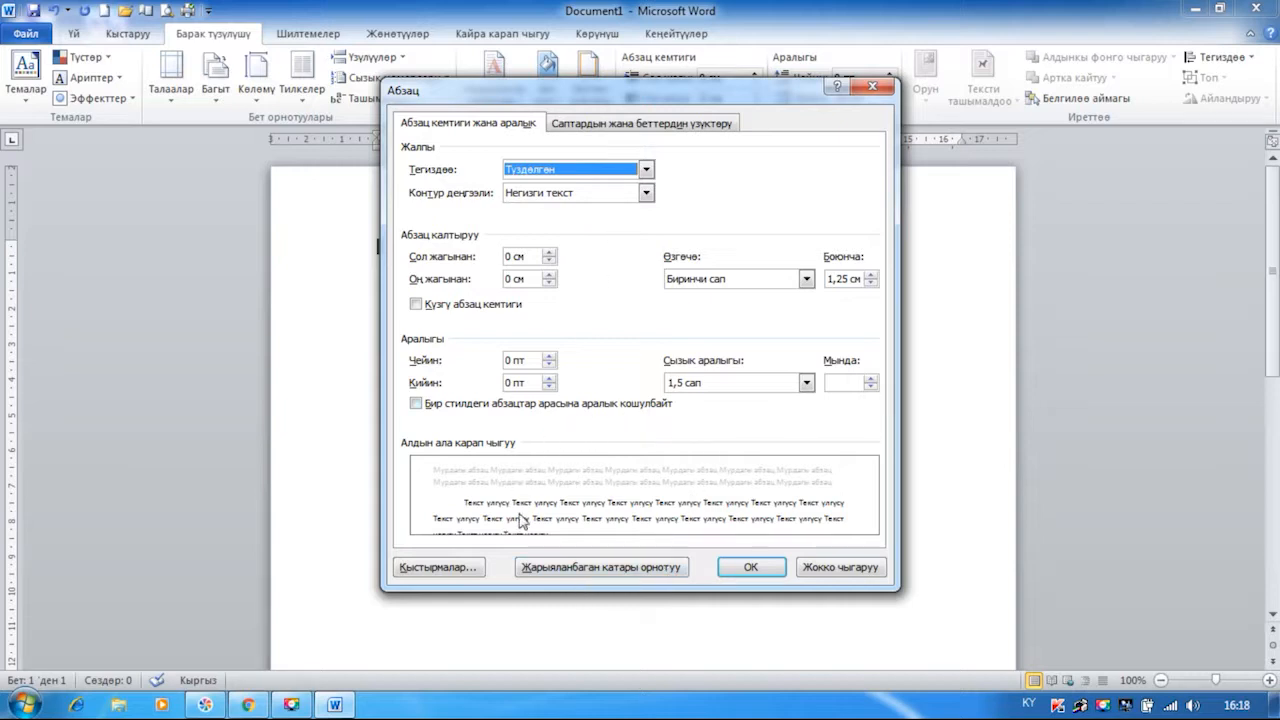
Save the paragraph settings as the default for all documents based on the Normal.dotm template.
left_click(591, 569)
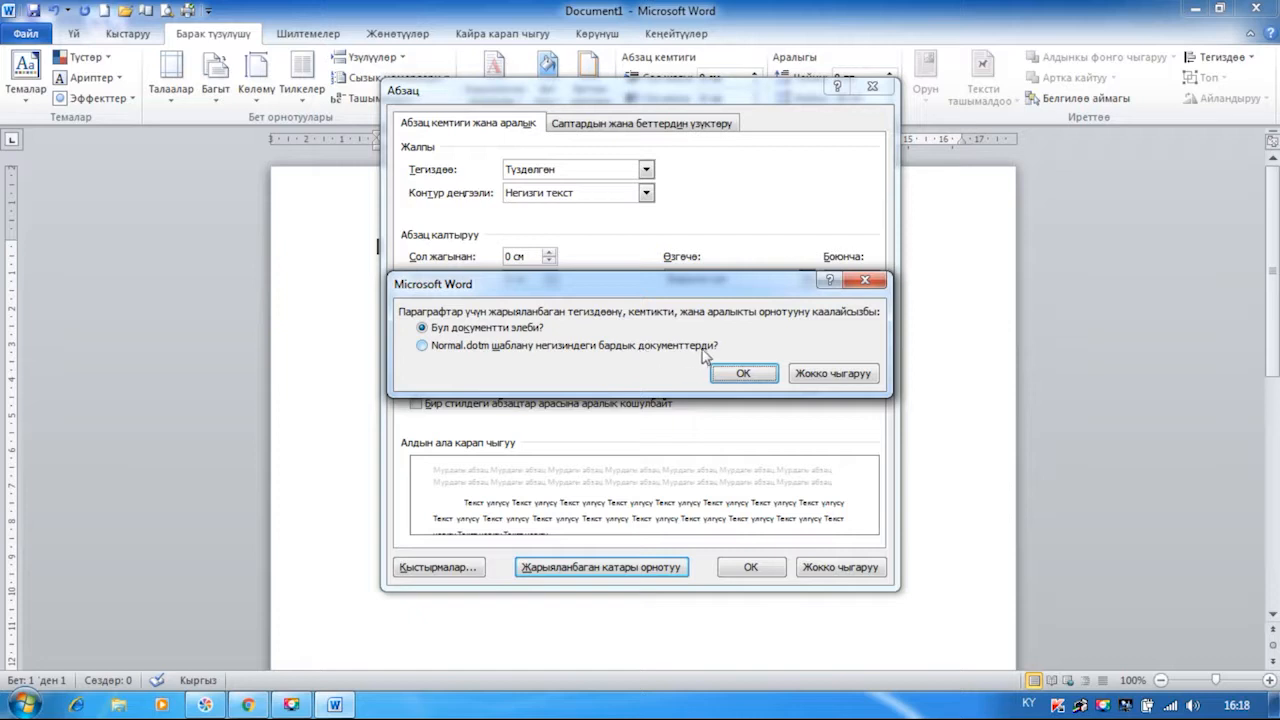
left_click(422, 346)
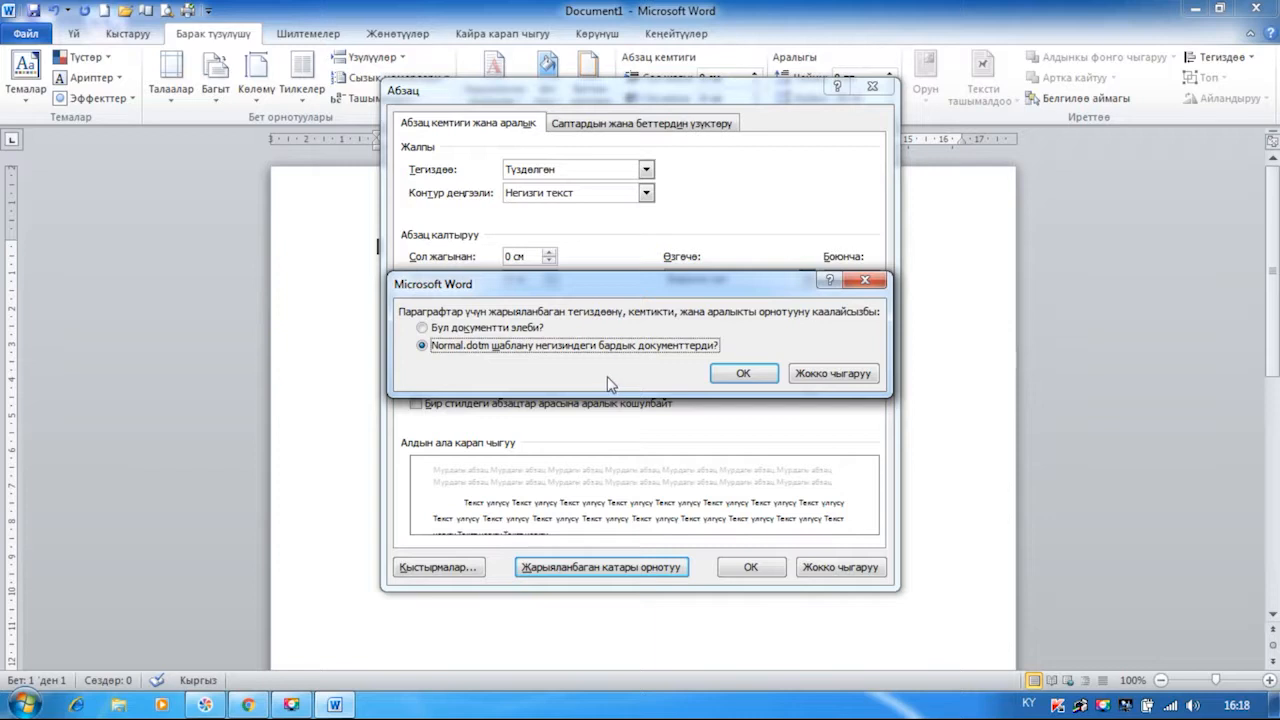
left_click(745, 376)
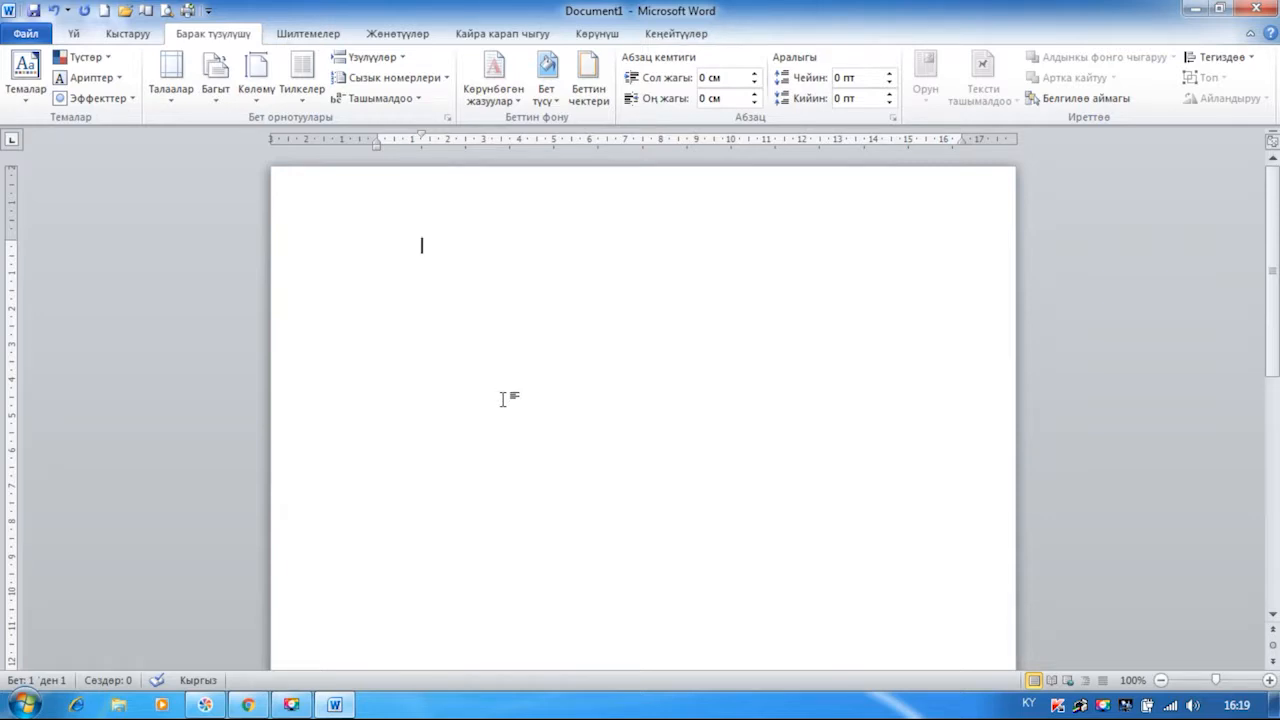
In the font settings, choose Times New Roman at size 14.
left_click(74, 33)
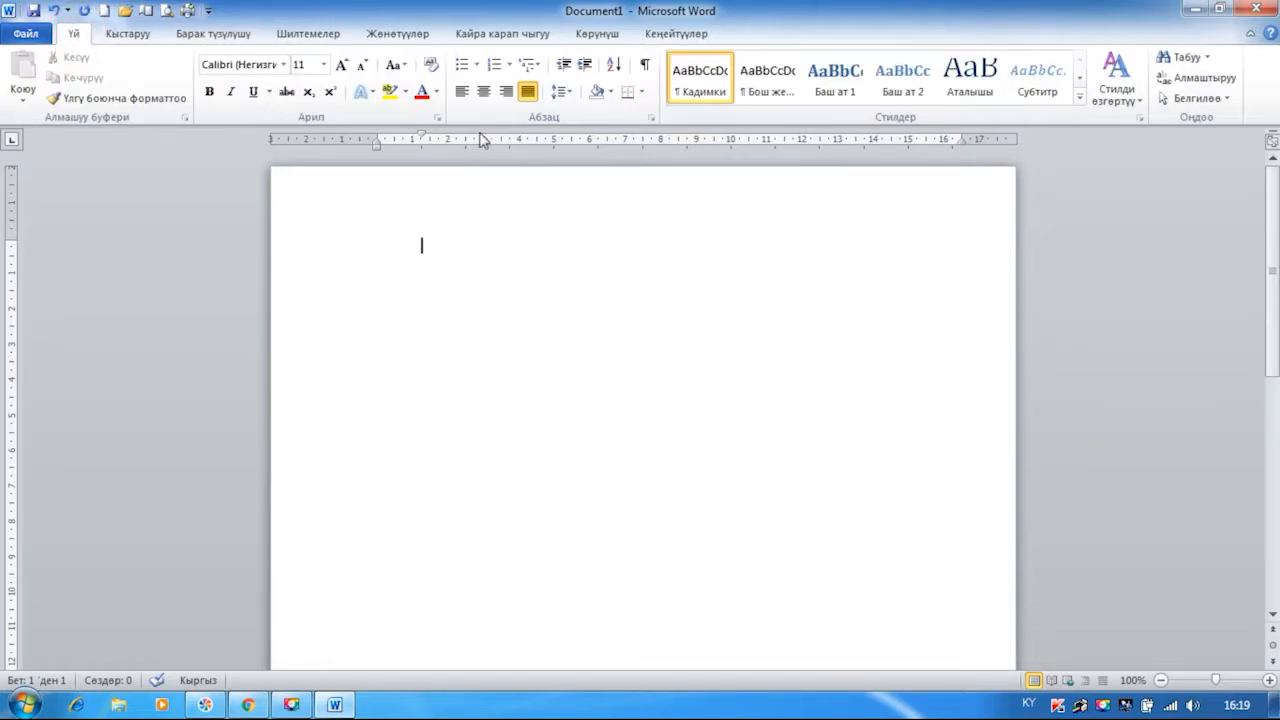
left_click(438, 119)
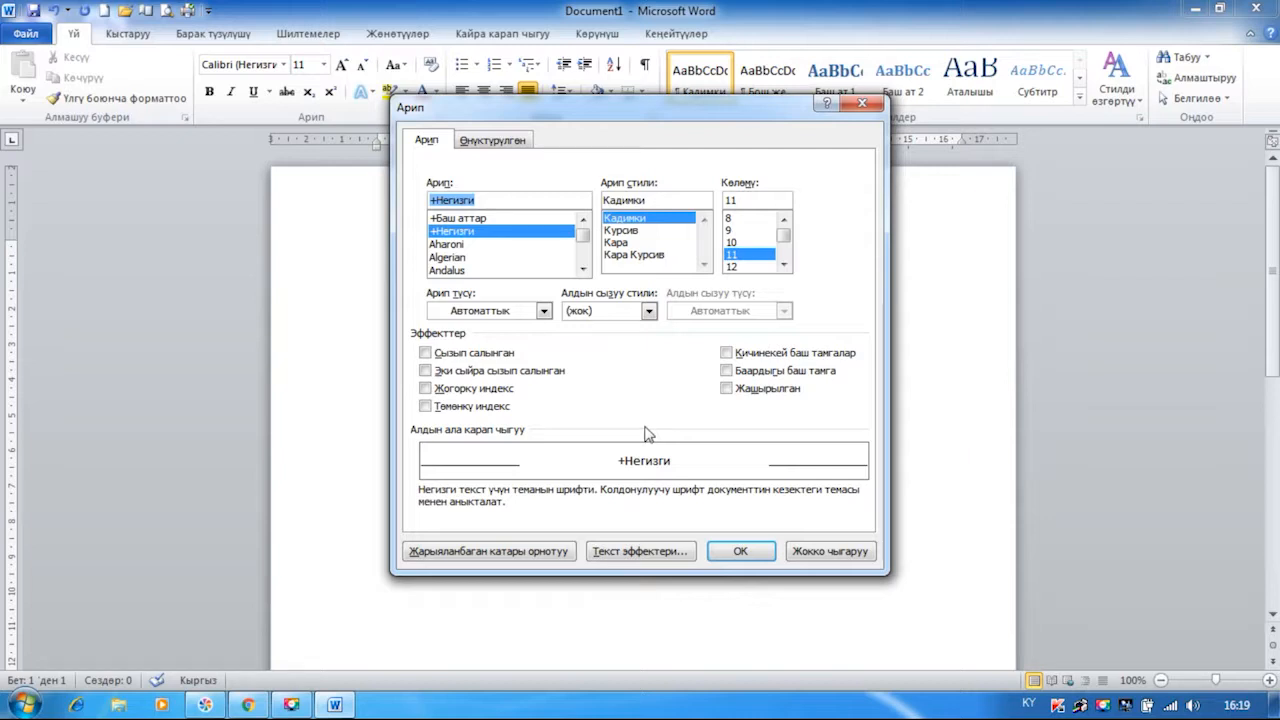
left_click(586, 246)
left_click_drag(586, 246, 583, 259)
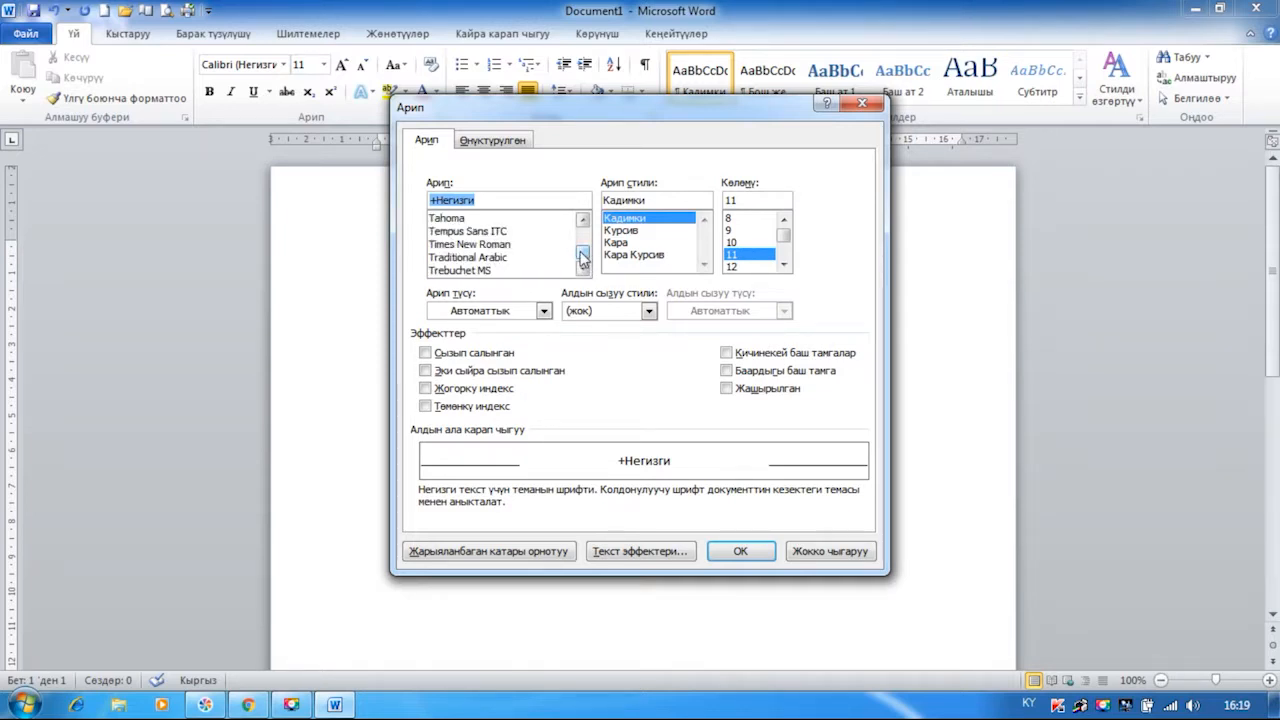
left_click(490, 244)
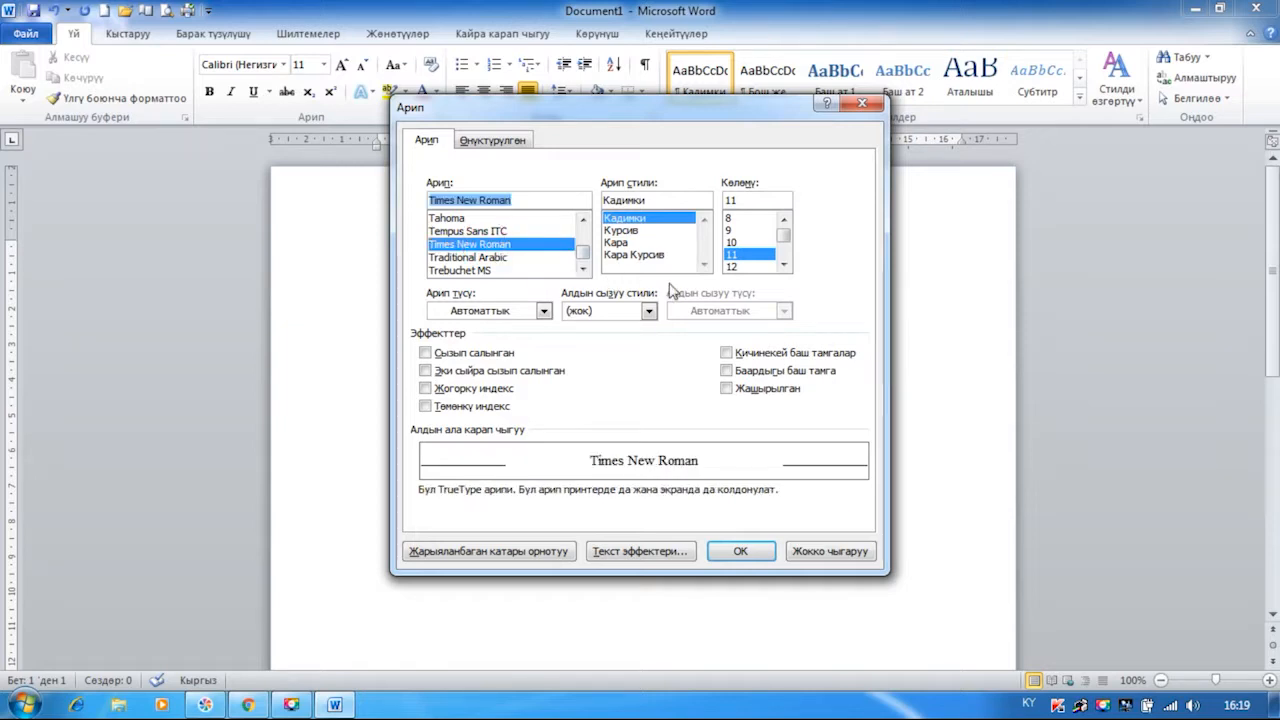
left_click(785, 265)
left_click(785, 265)
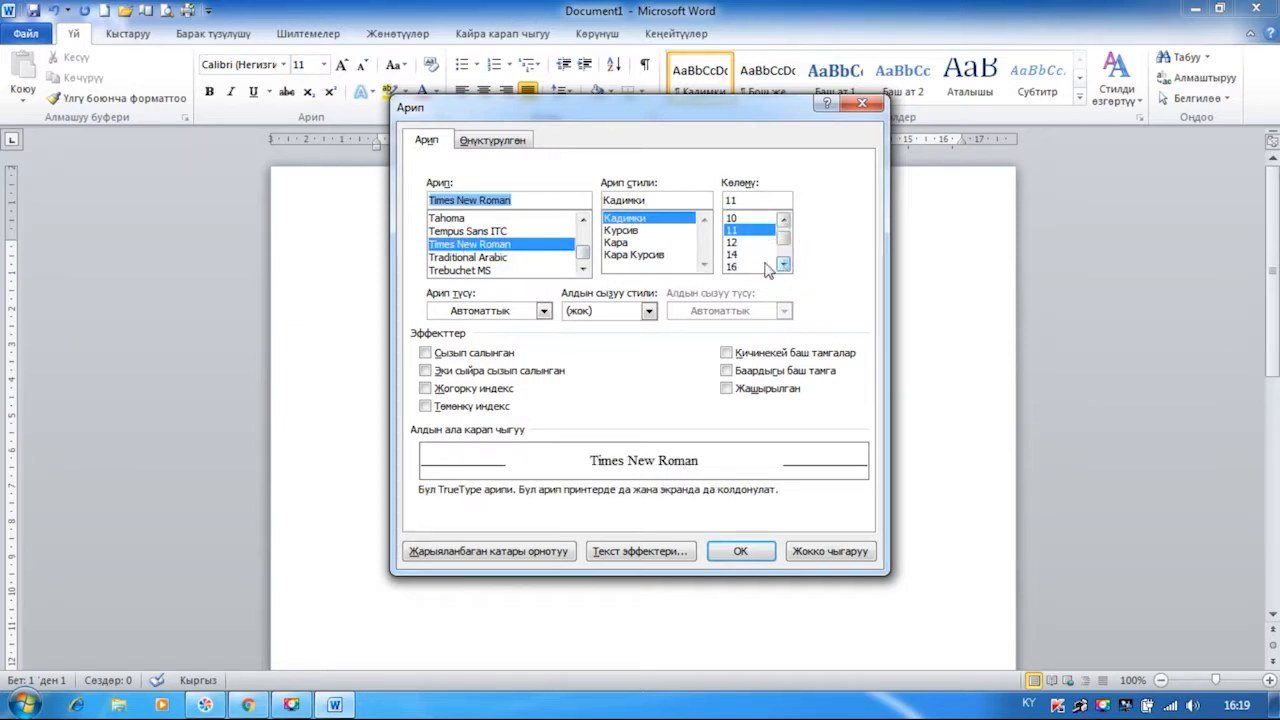
left_click(737, 255)
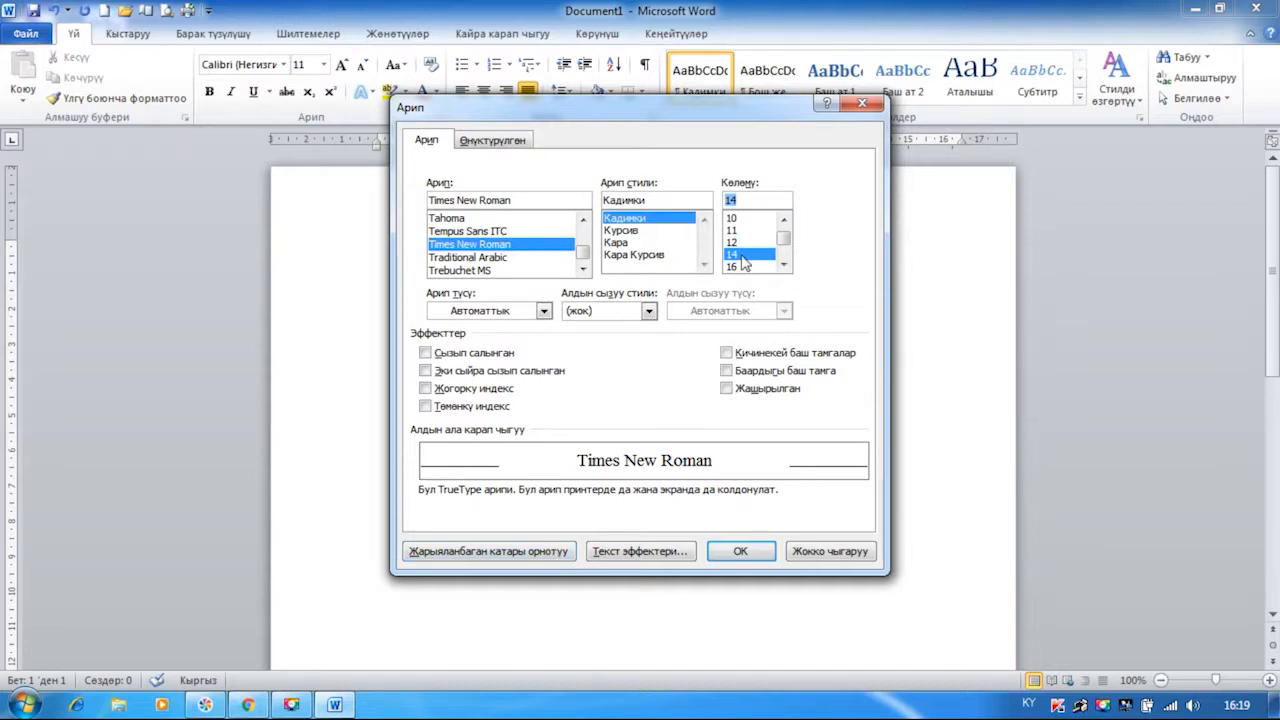
Save the font settings as the default for all documents based on the Normal.dotm template.
left_click(478, 553)
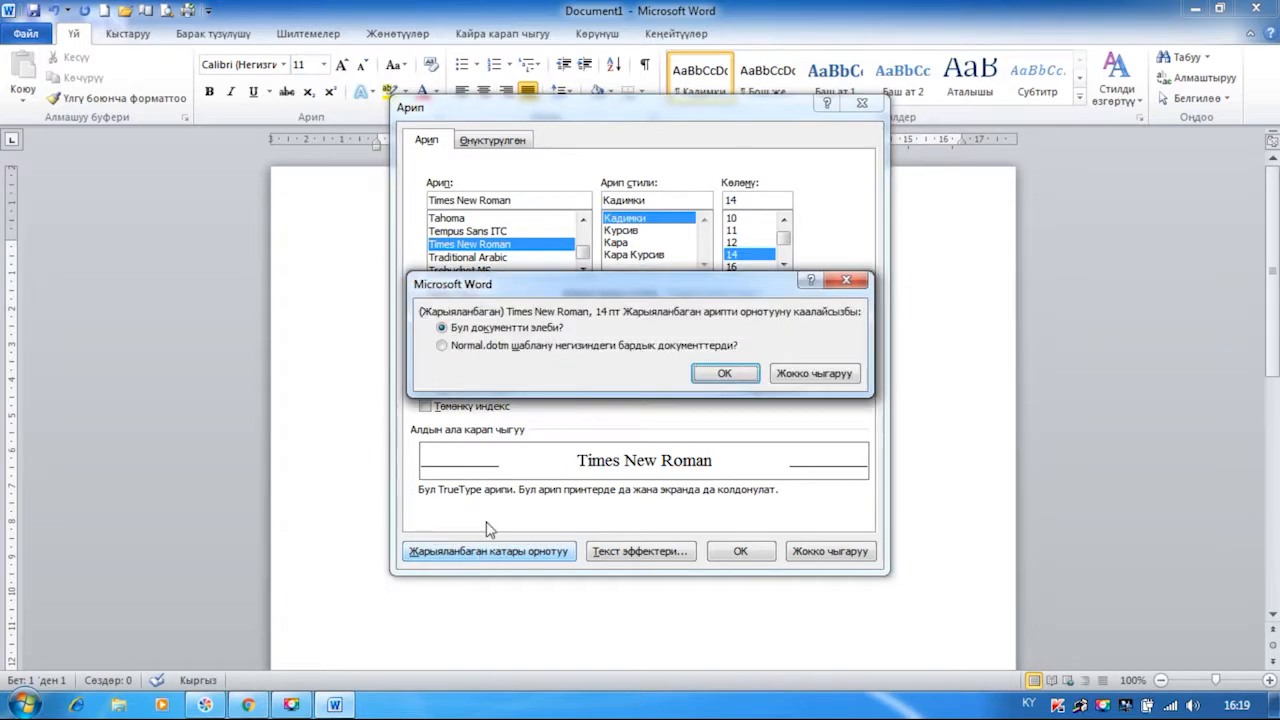
left_click(442, 346)
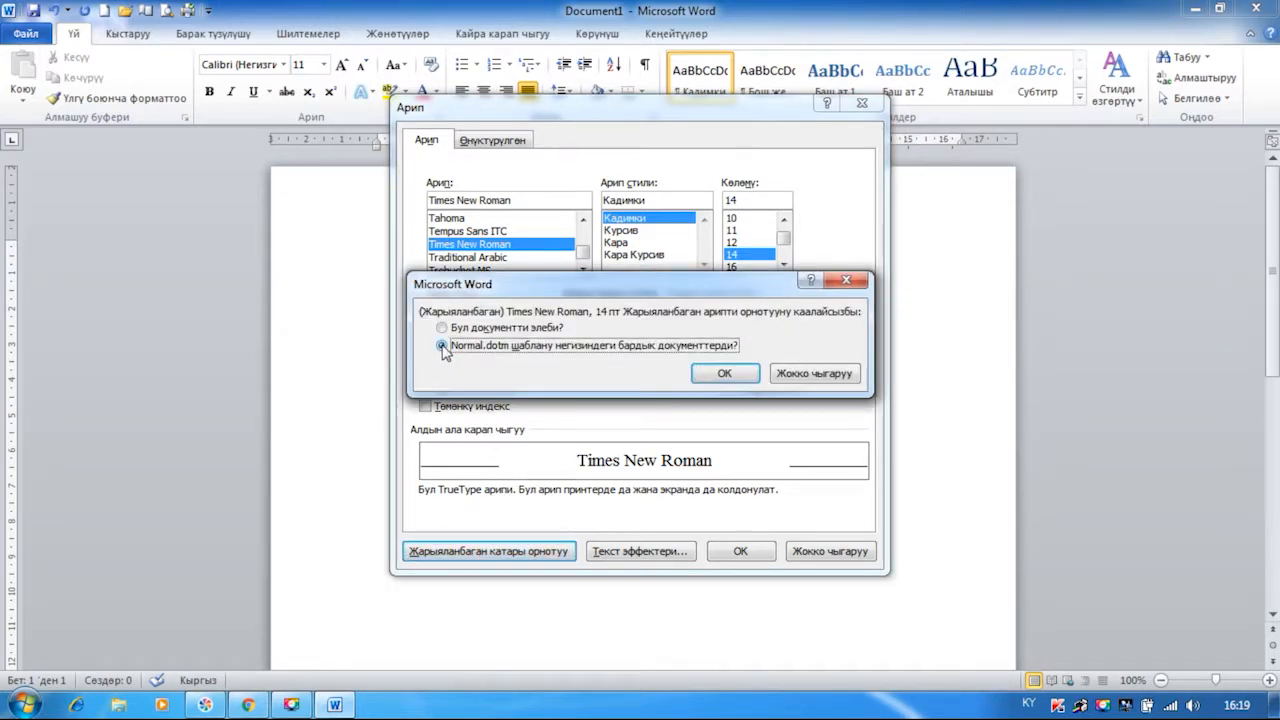
left_click(725, 374)
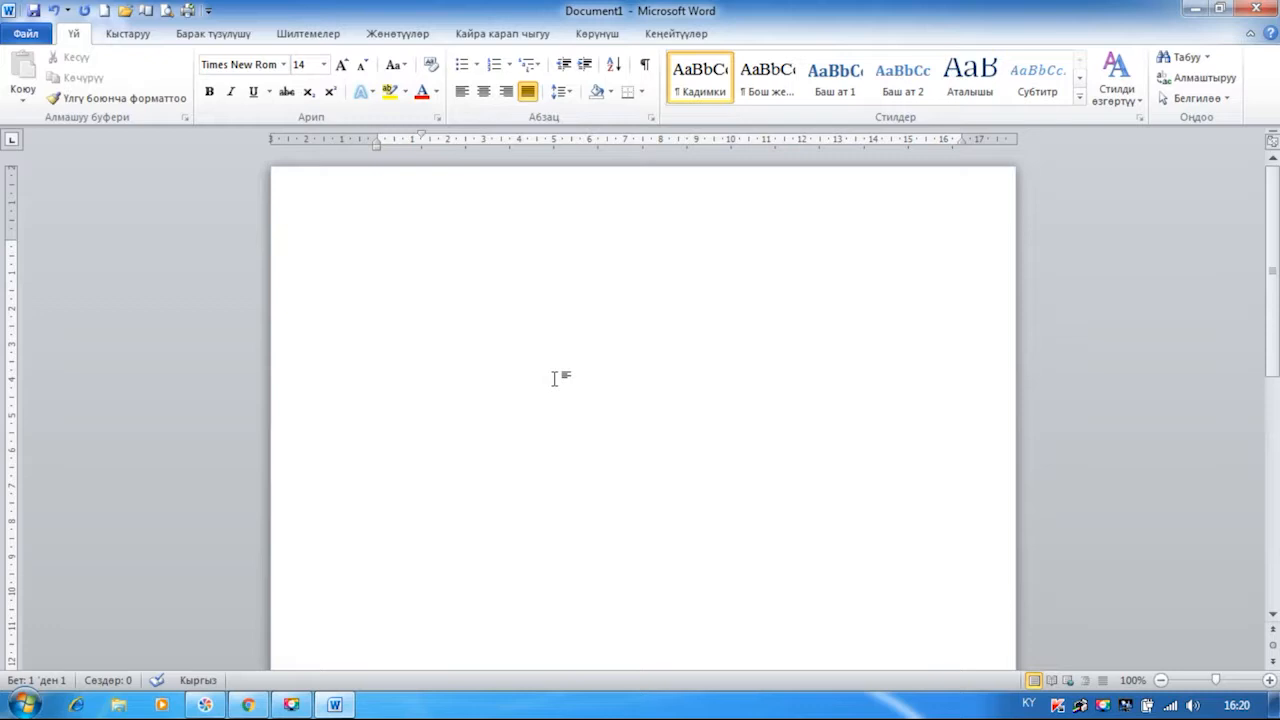
Write "Бул кадимки шрифт" in regular weight, followed by "кара түстөгү шрифт" in bold on the same line.
type("Бул кадимки")
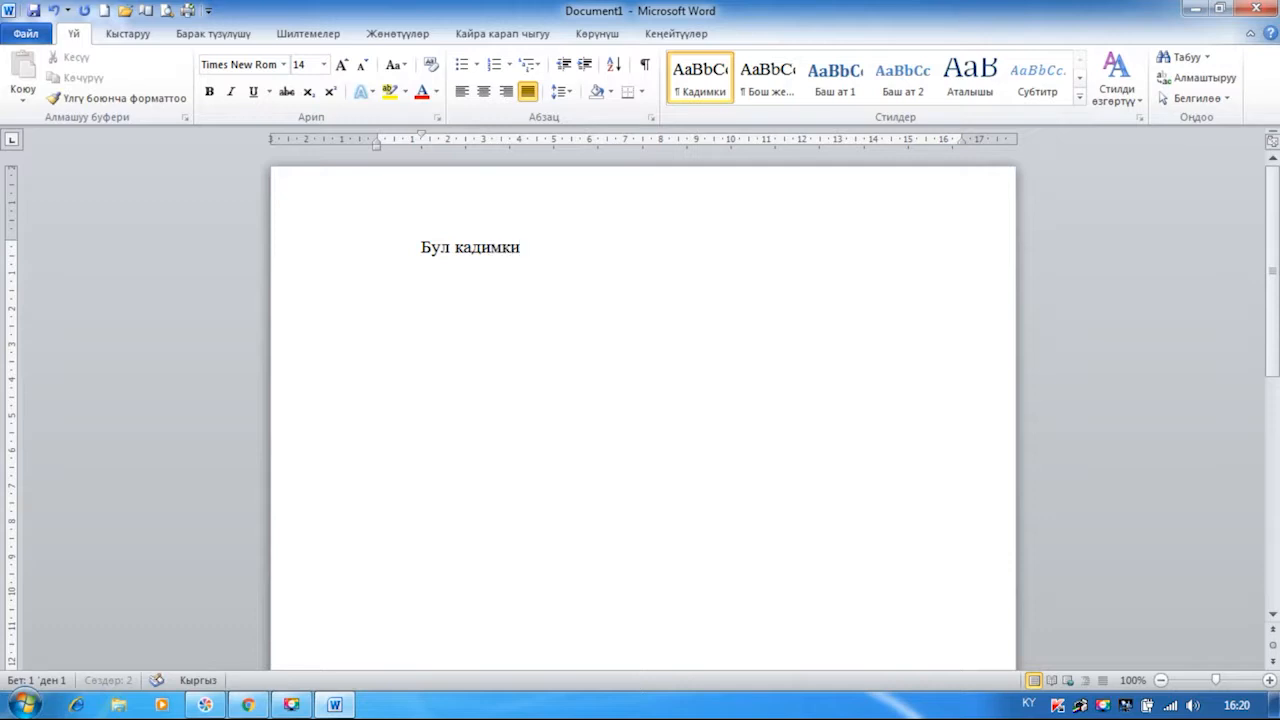
type(" шрифт")
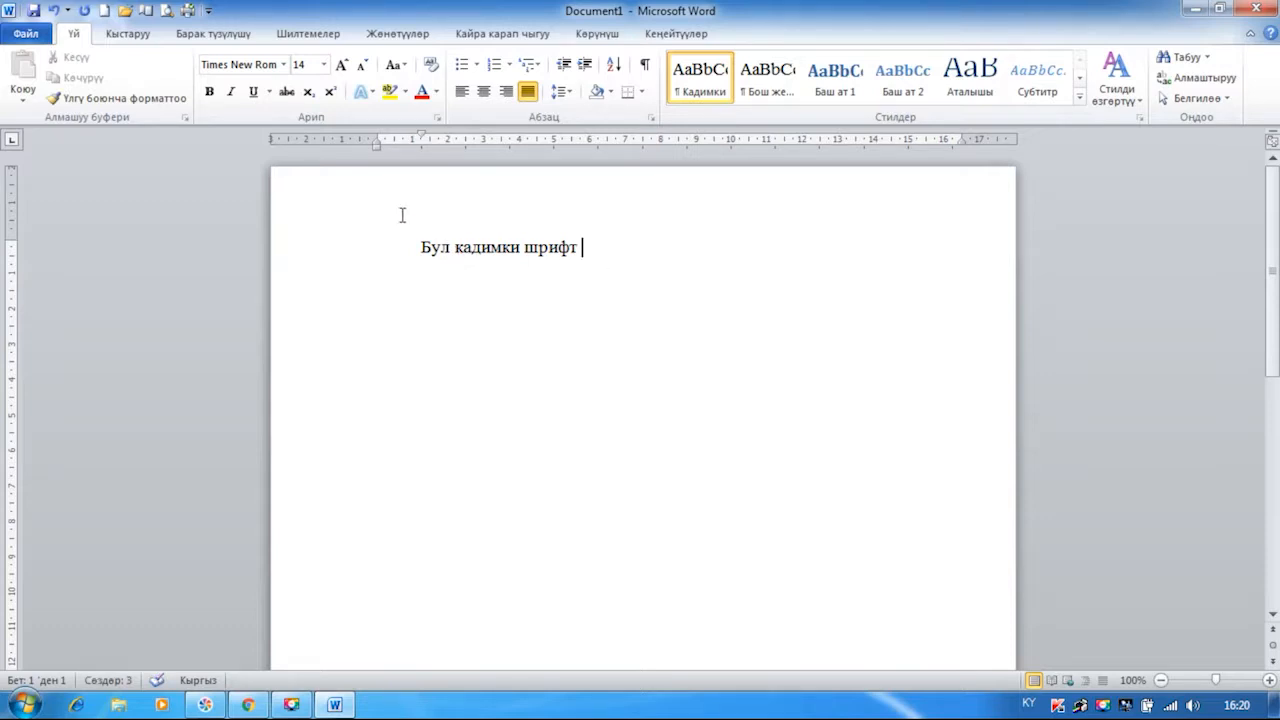
left_click(210, 92)
type("кара")
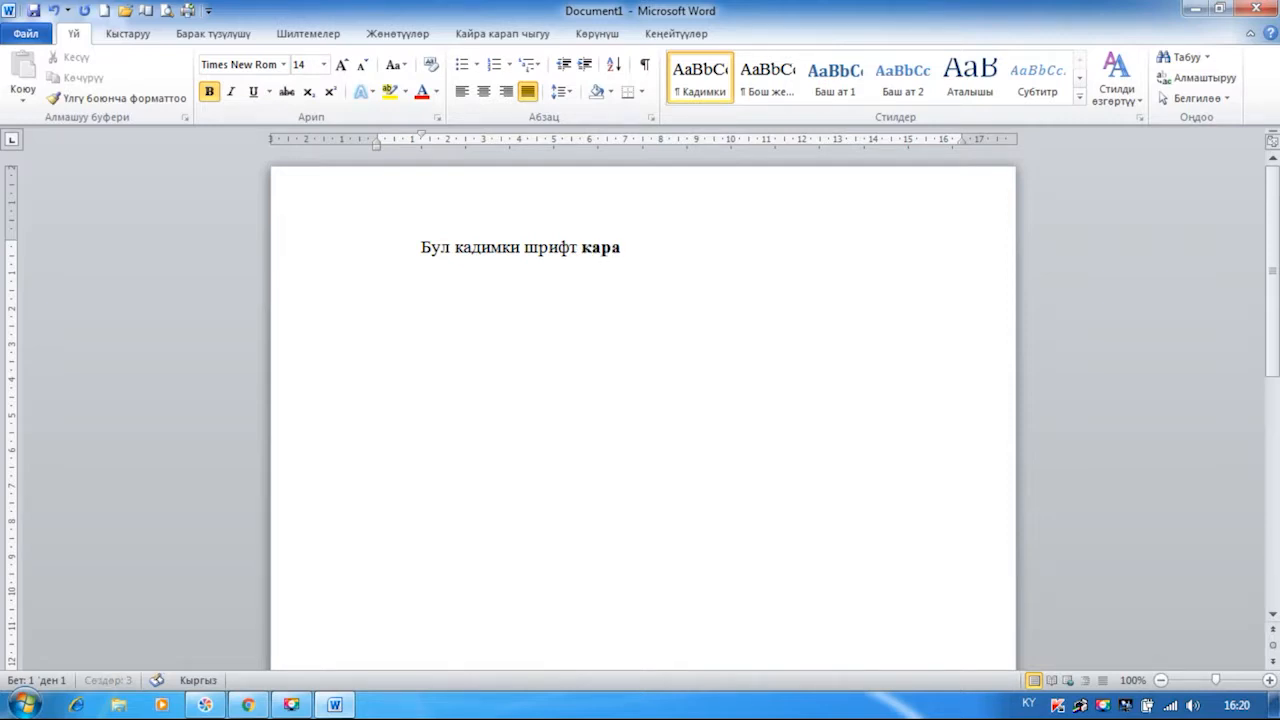
type(" түстөгү шриф")
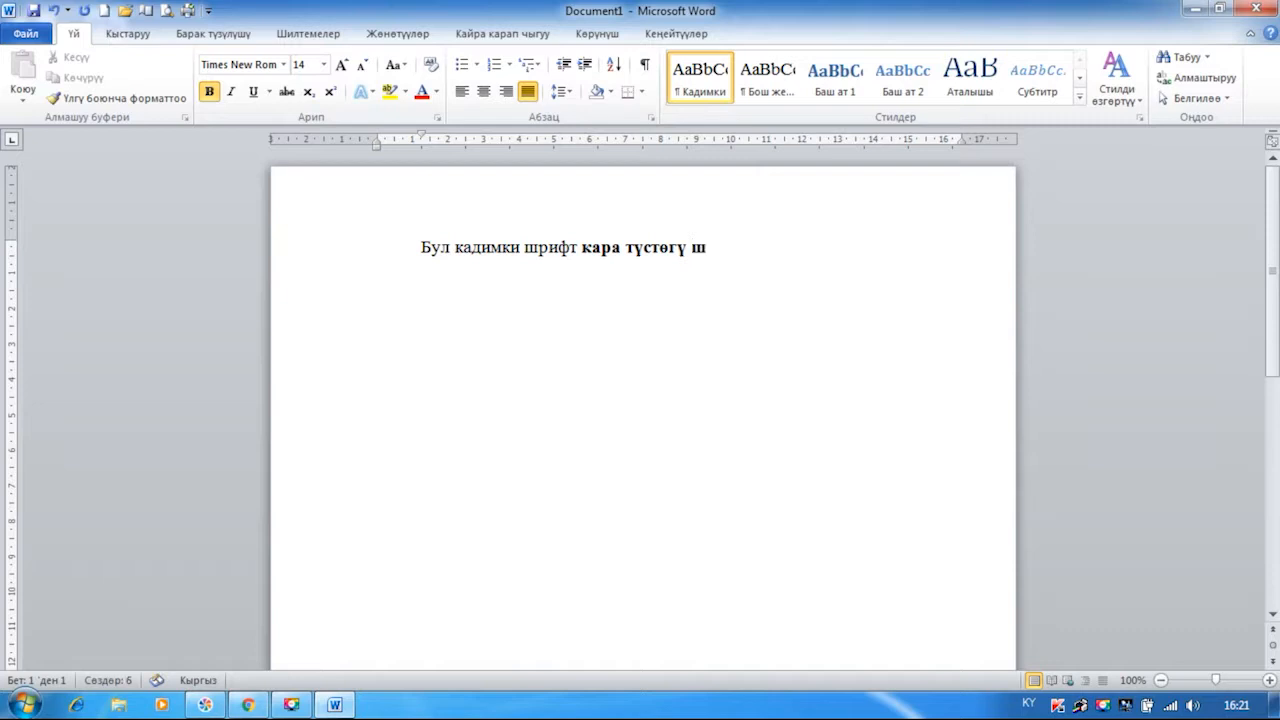
type("т")
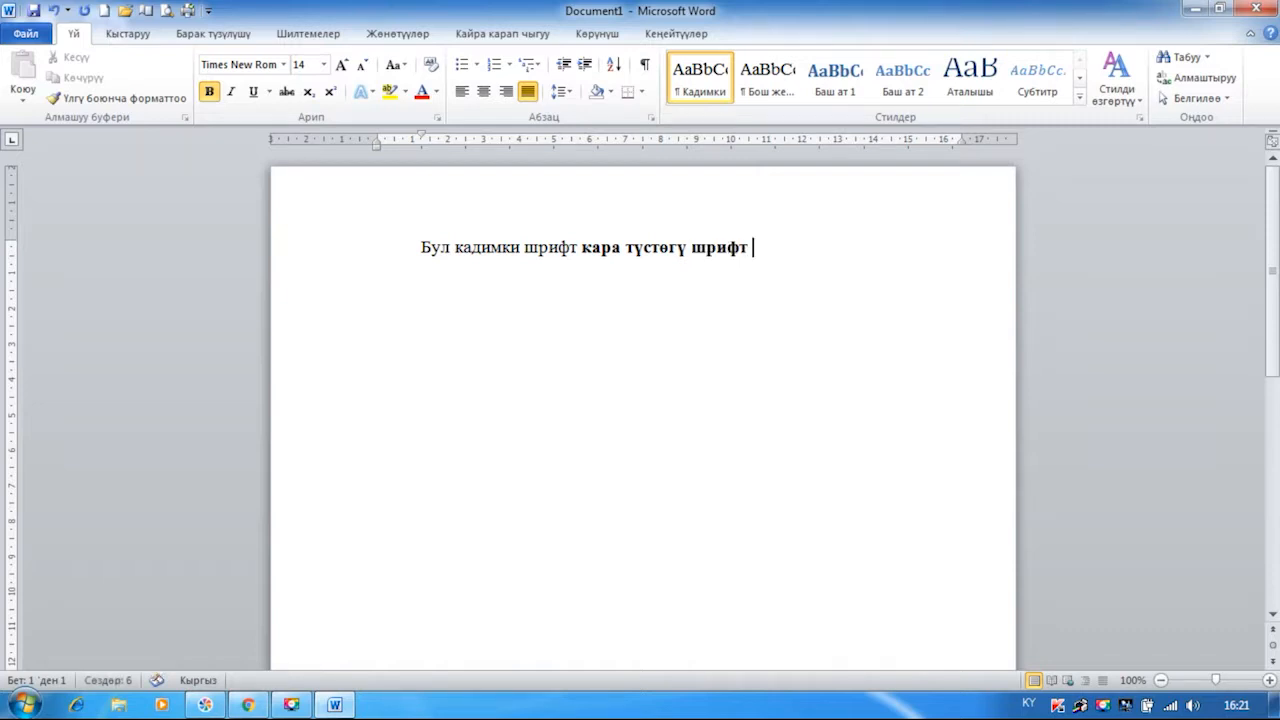
Continue the line with "бул жантак шрифт" in italic, without bold.
left_click(210, 92)
left_click(231, 92)
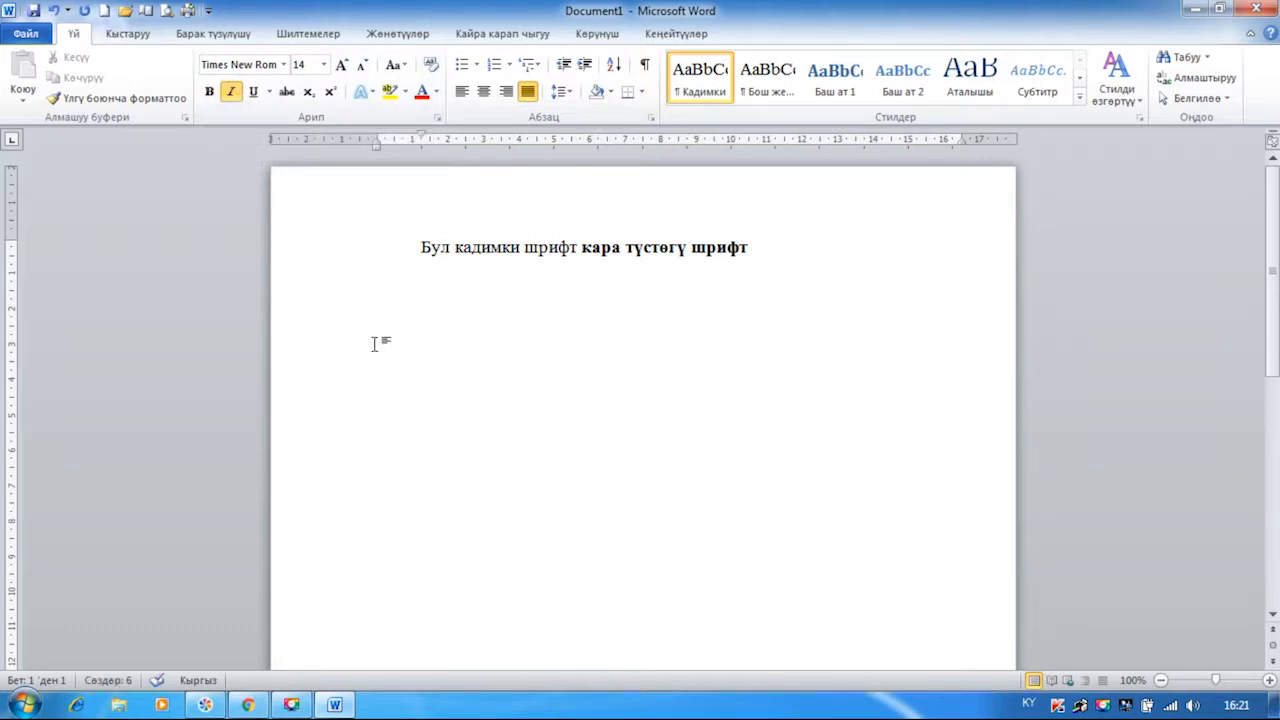
type("бул жантак")
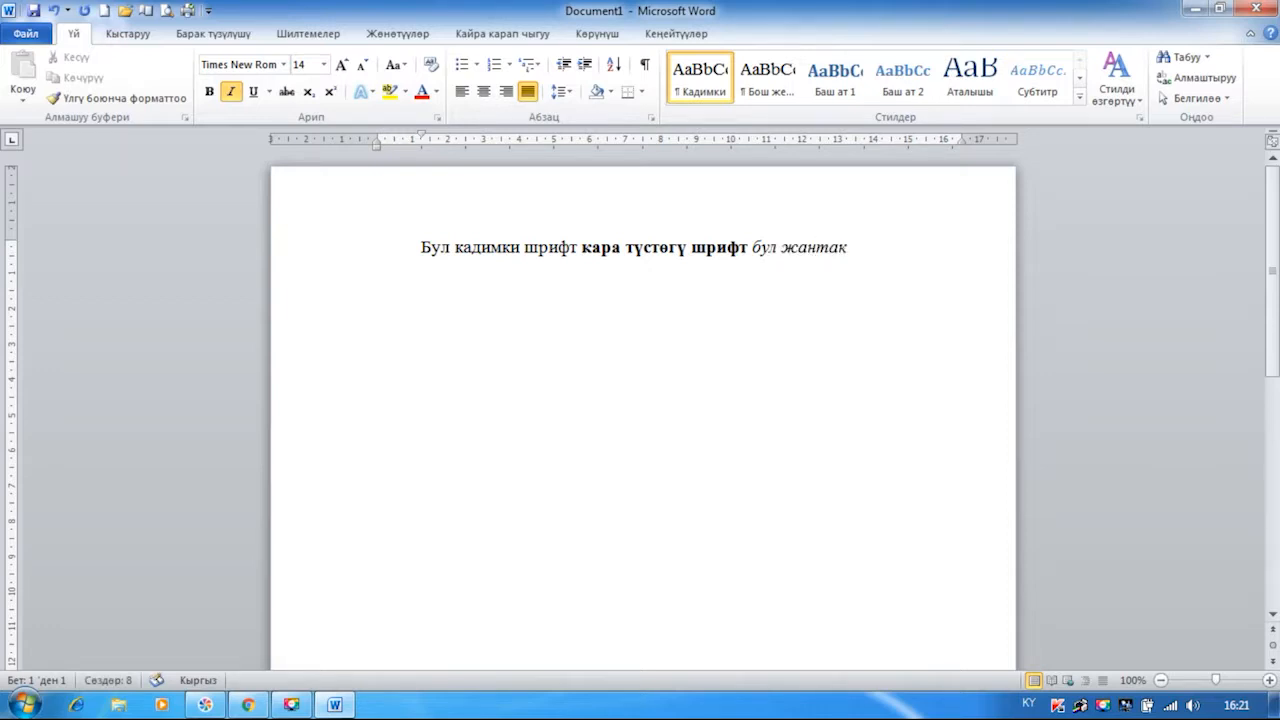
type(" шрифт")
Add "кара жантак шрифт" in bold italic, and end both formats after it.
left_click(211, 94)
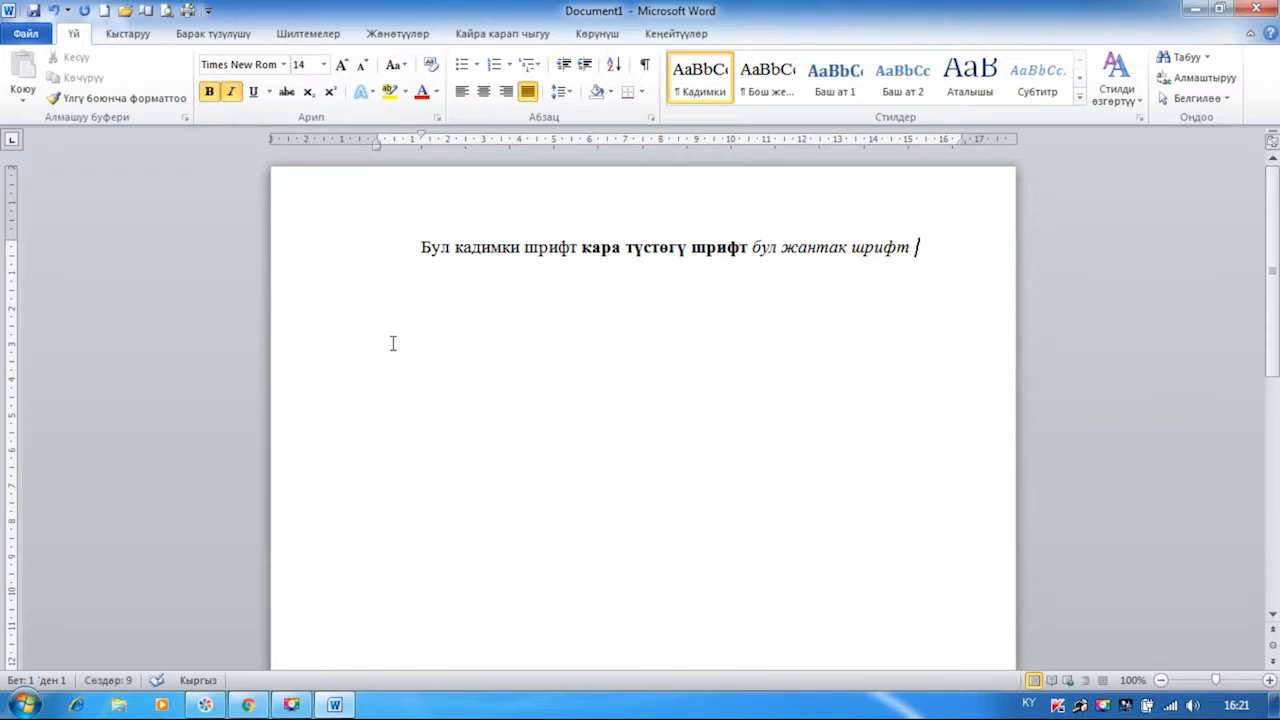
type("кара ж")
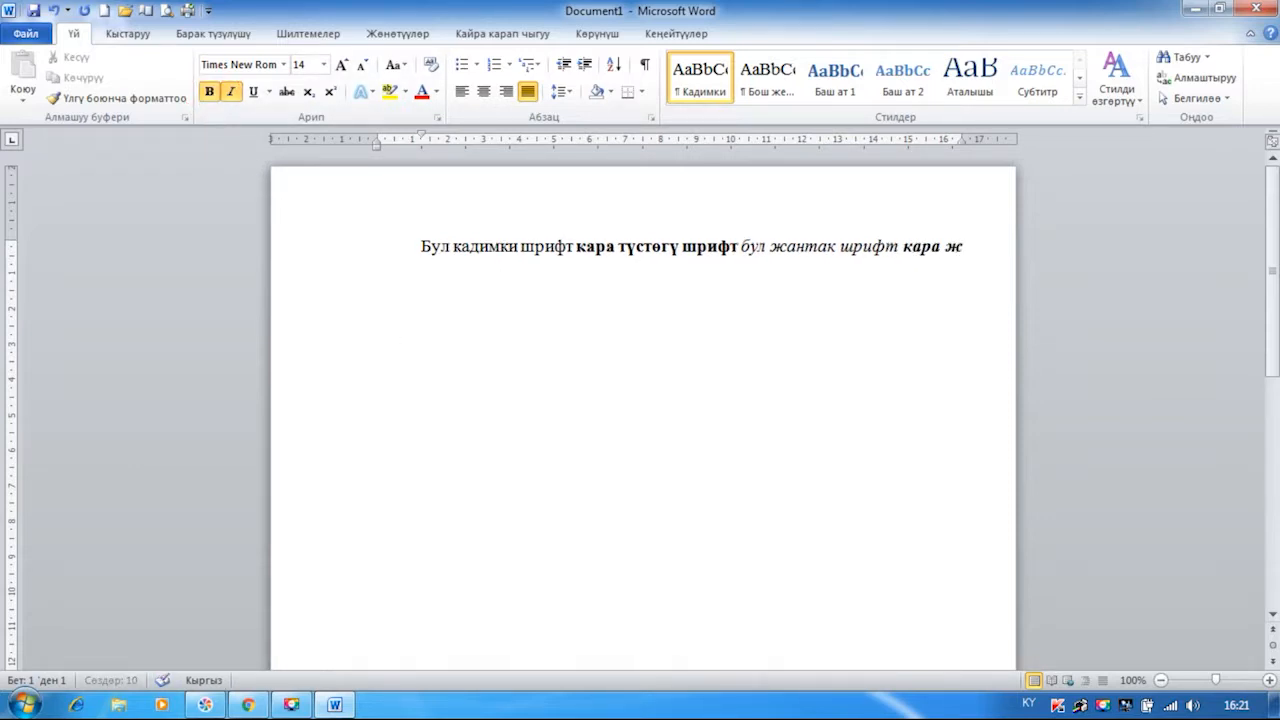
type("антак шр")
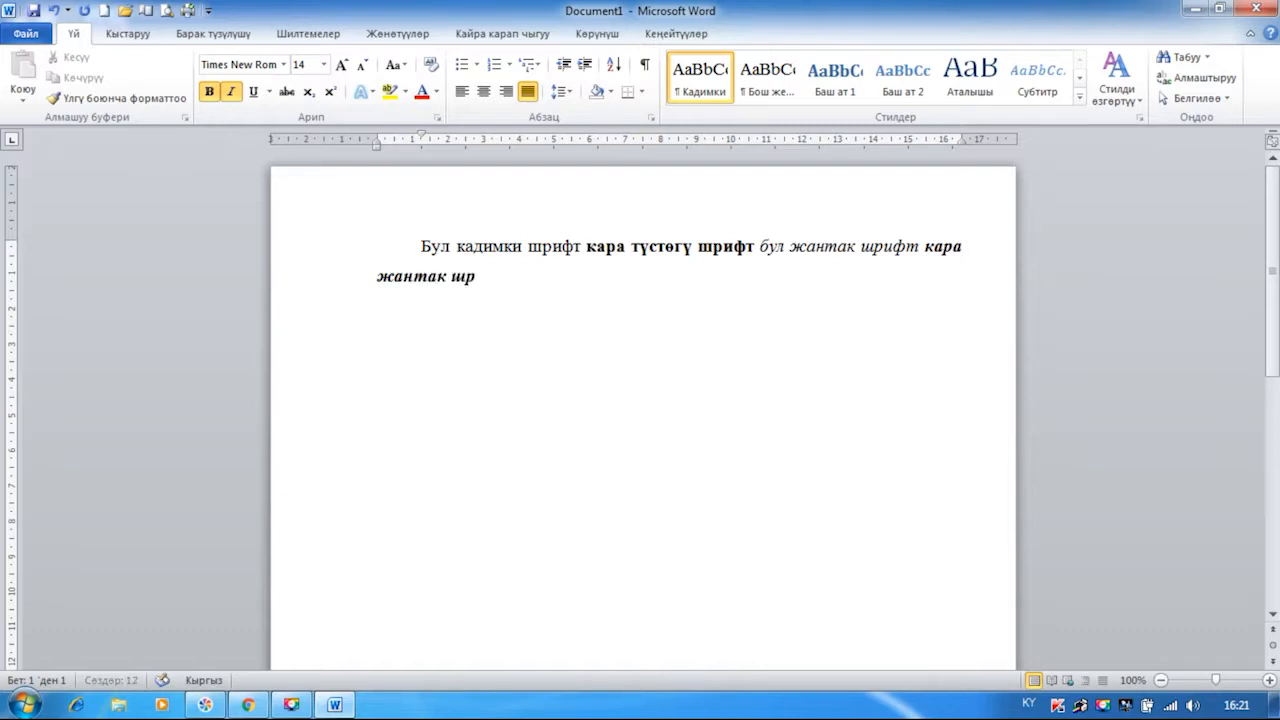
type("ифт")
left_click(229, 93)
left_click(210, 92)
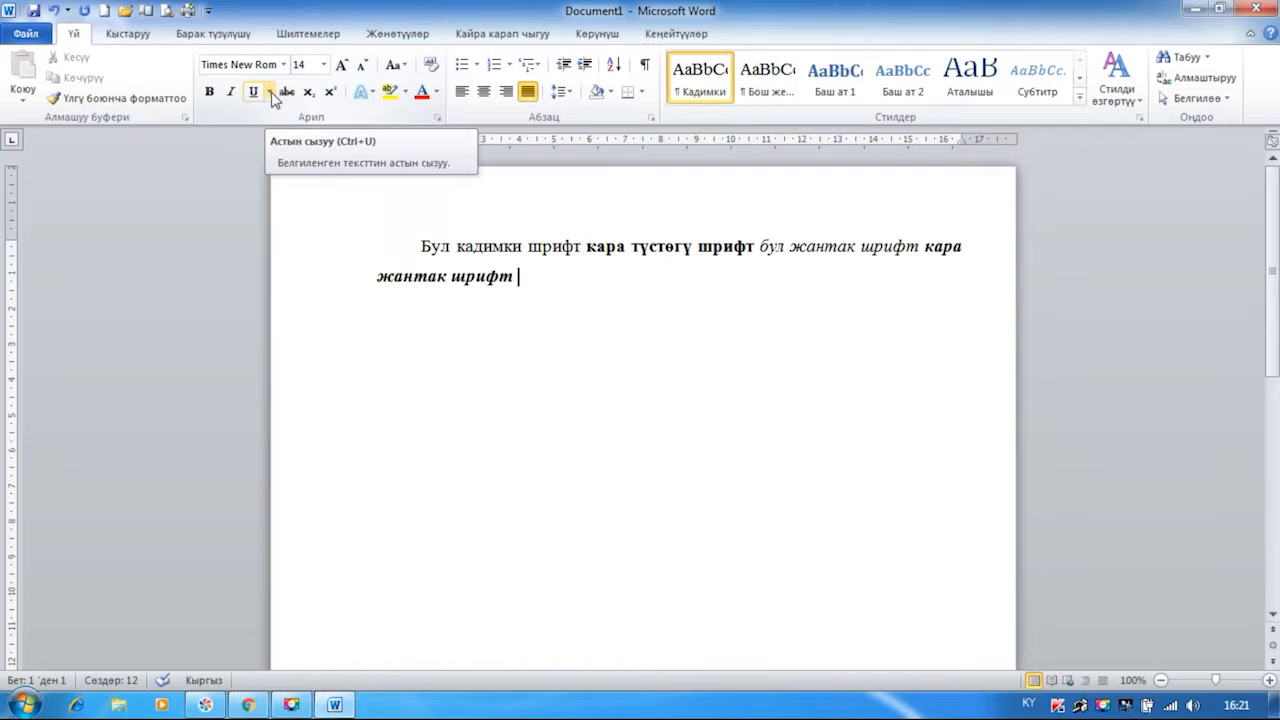
Add "алды эки сызык" in regular weight with a double underline.
left_click(270, 92)
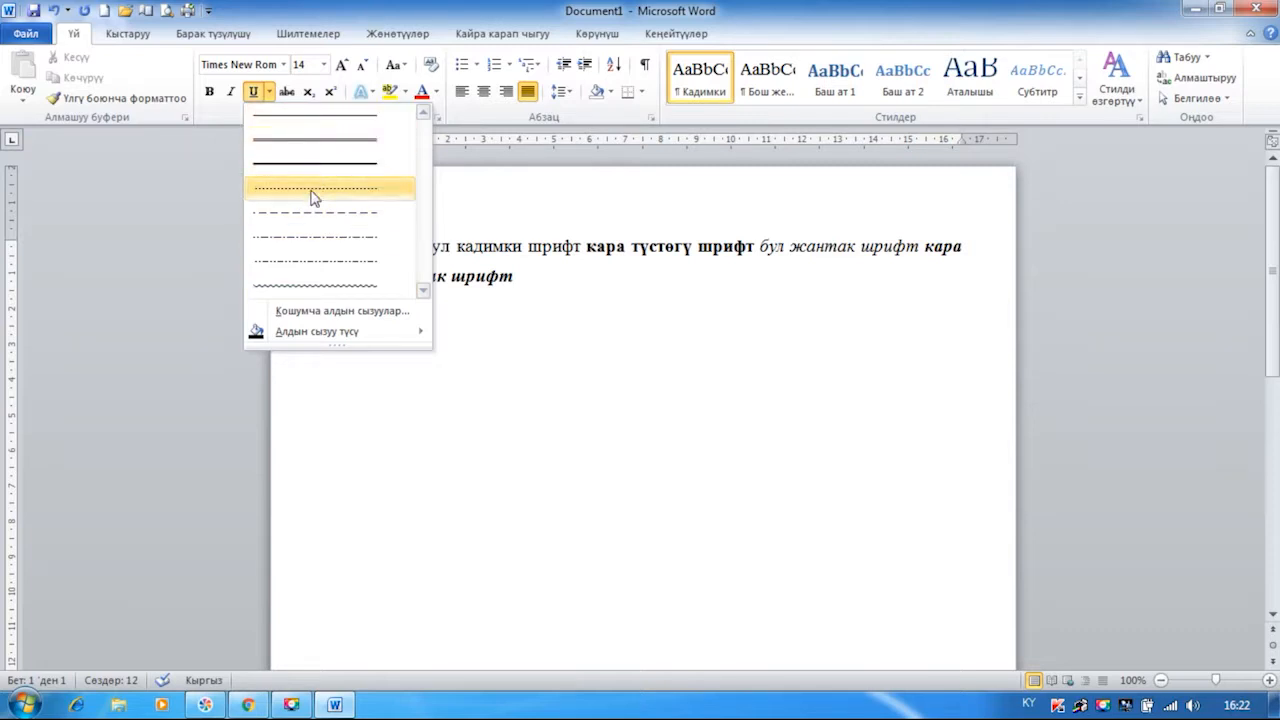
left_click(340, 139)
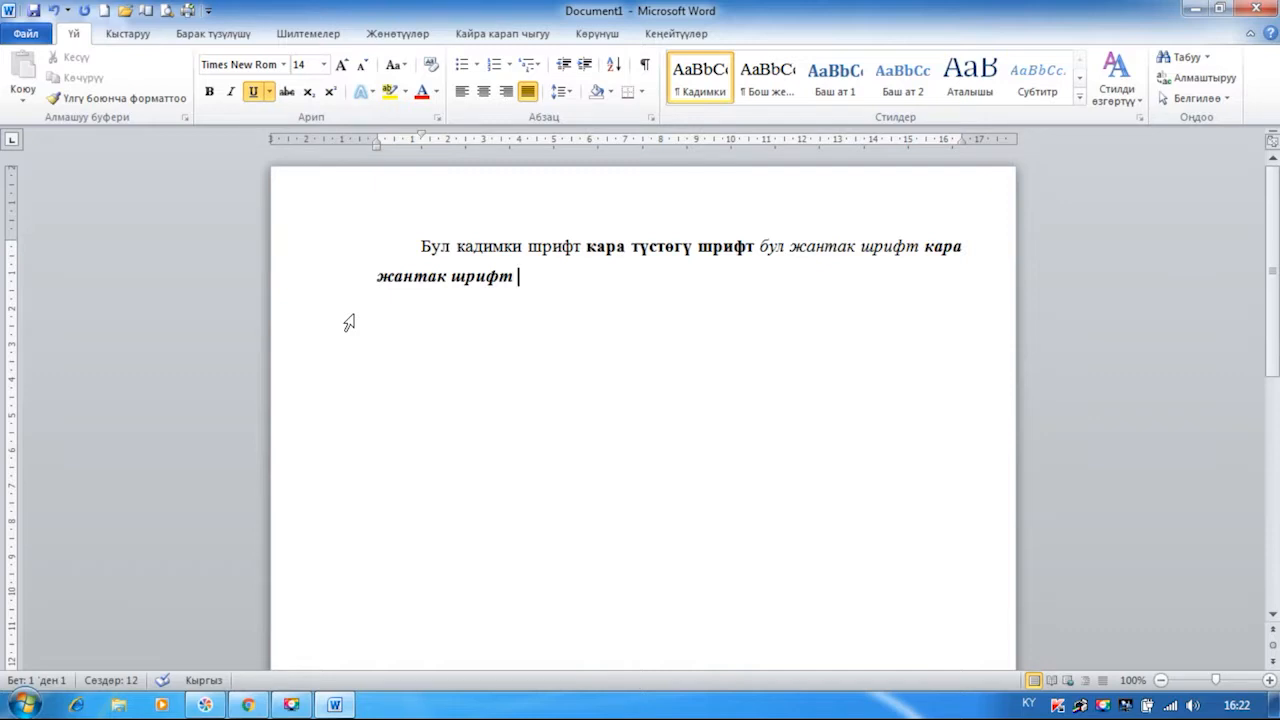
type("алды х")
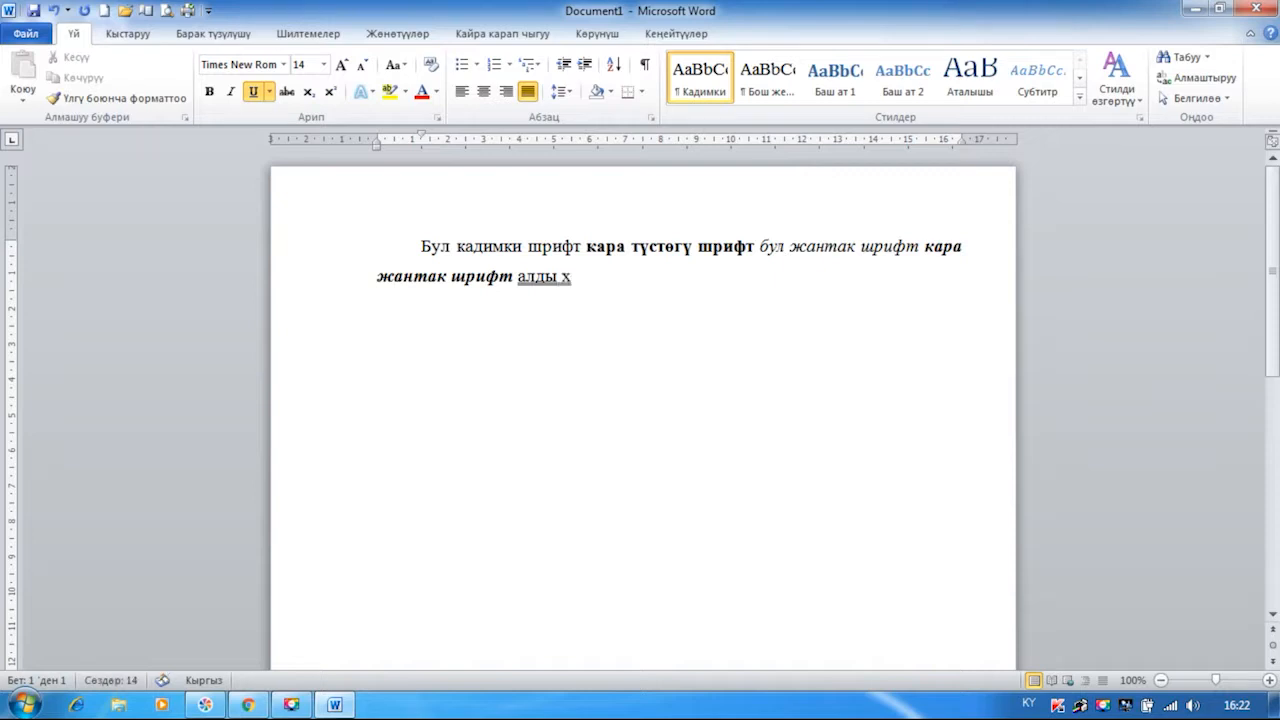
key("BackSpace")
type("эки сызык")
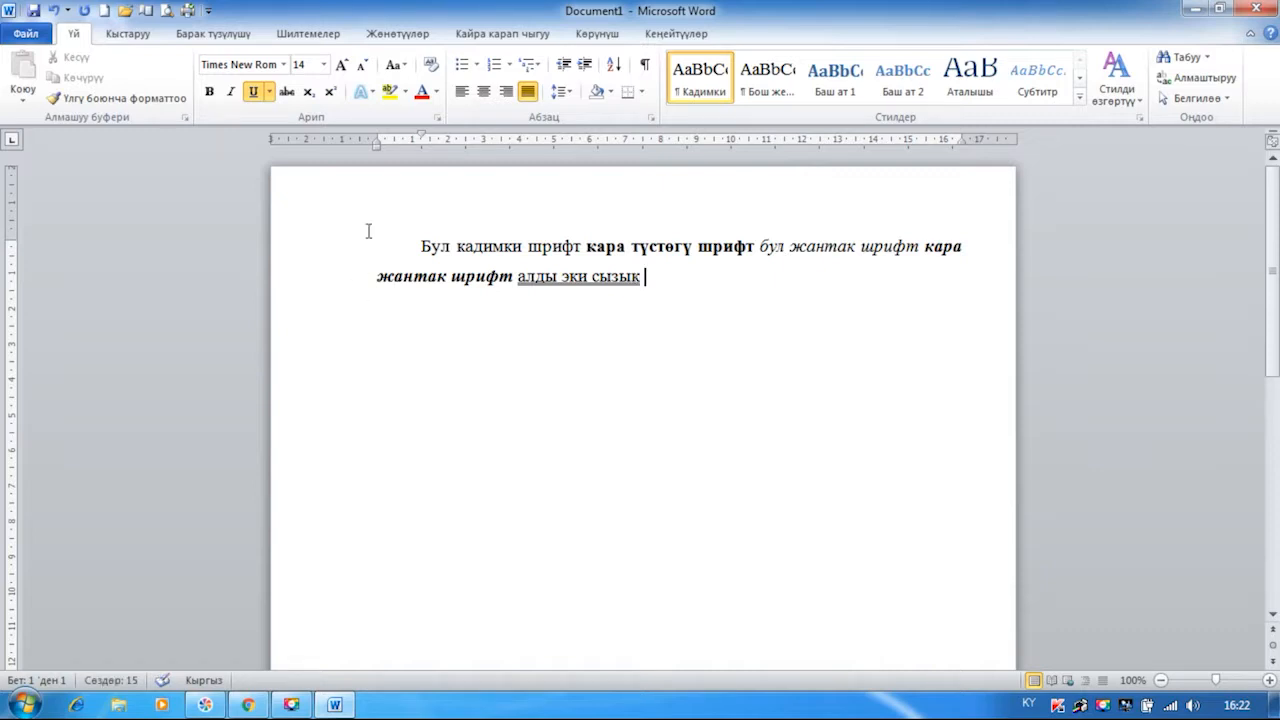
Add "жоон жантайык жана алды сызык" in bold italic with a single underline.
left_click(269, 91)
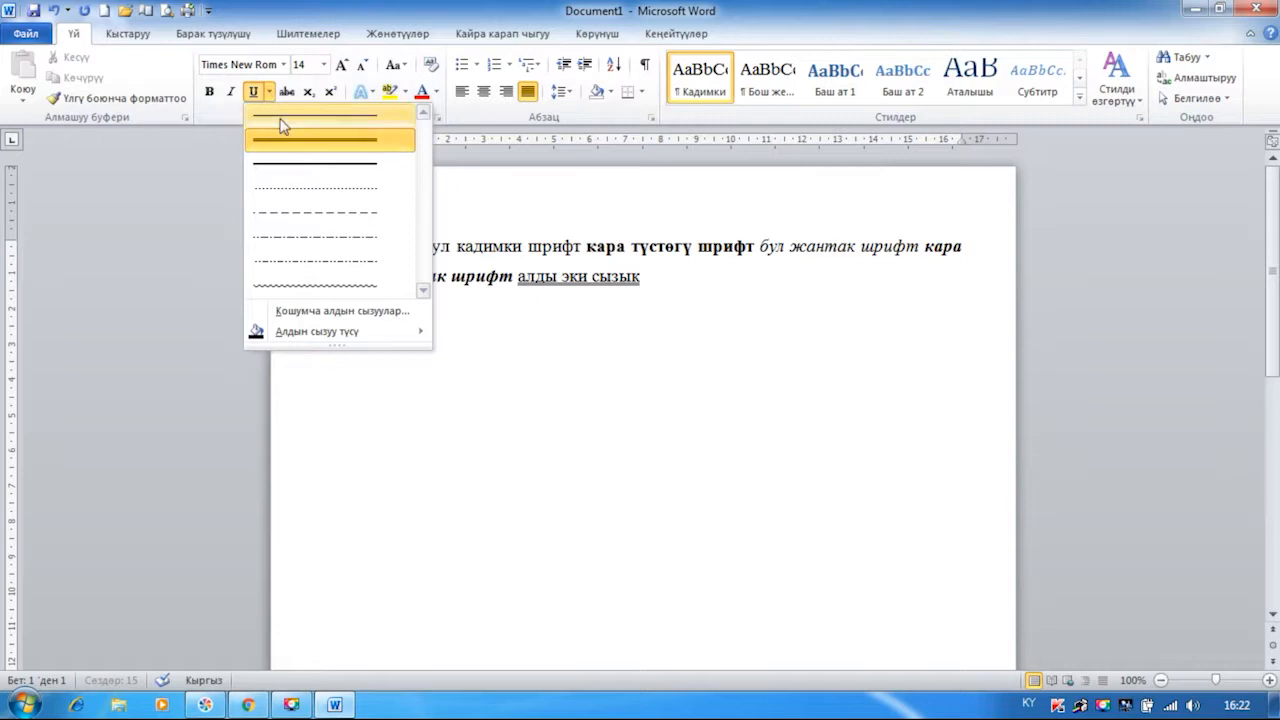
left_click(285, 118)
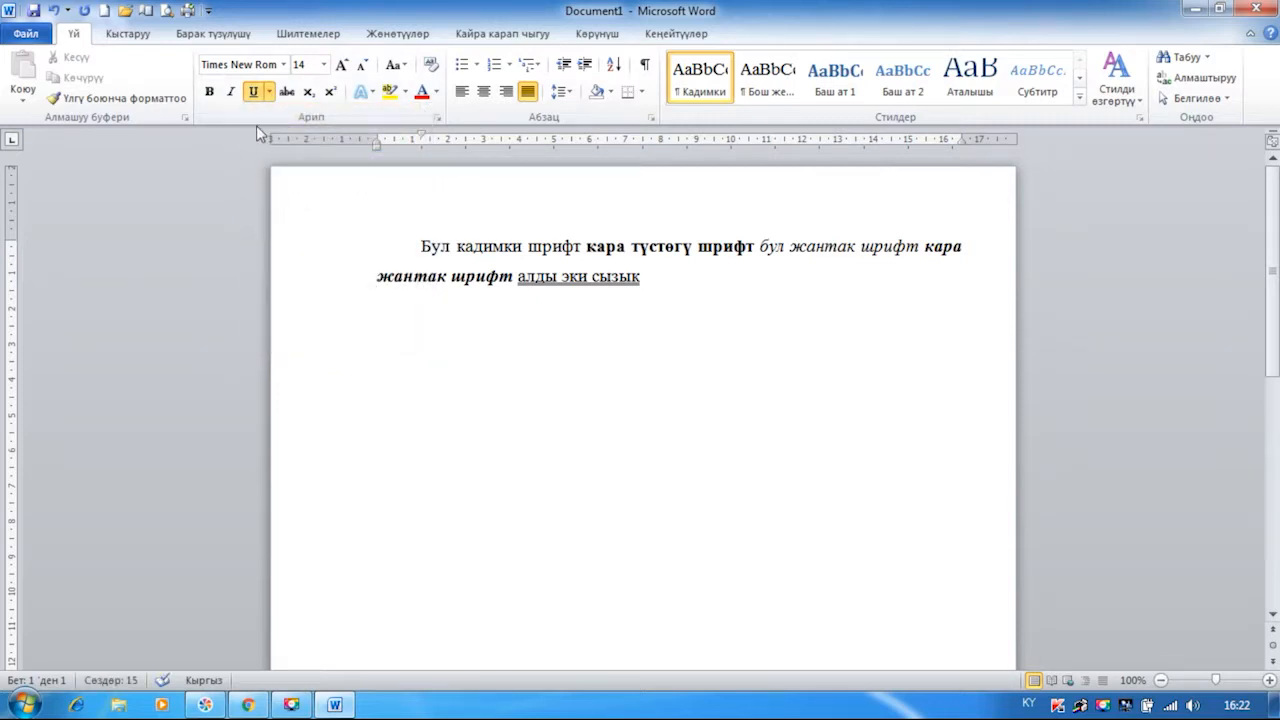
left_click(209, 91)
left_click(232, 92)
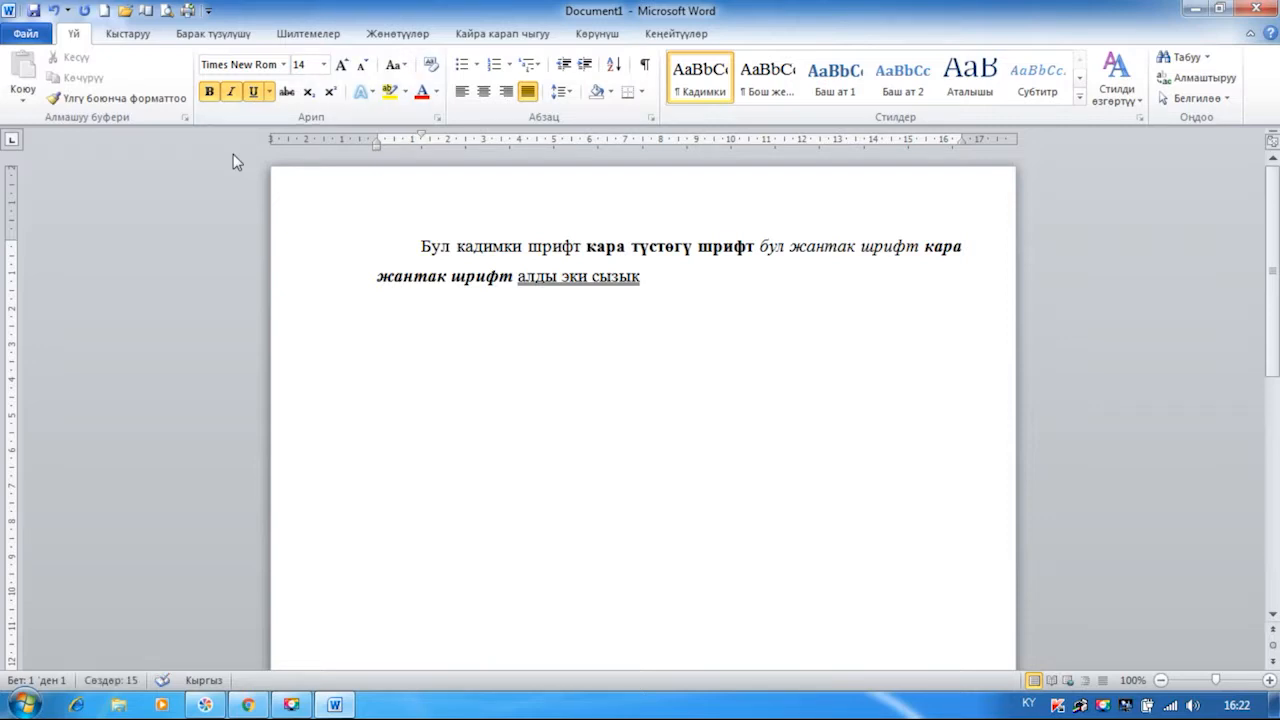
type("жоон жа")
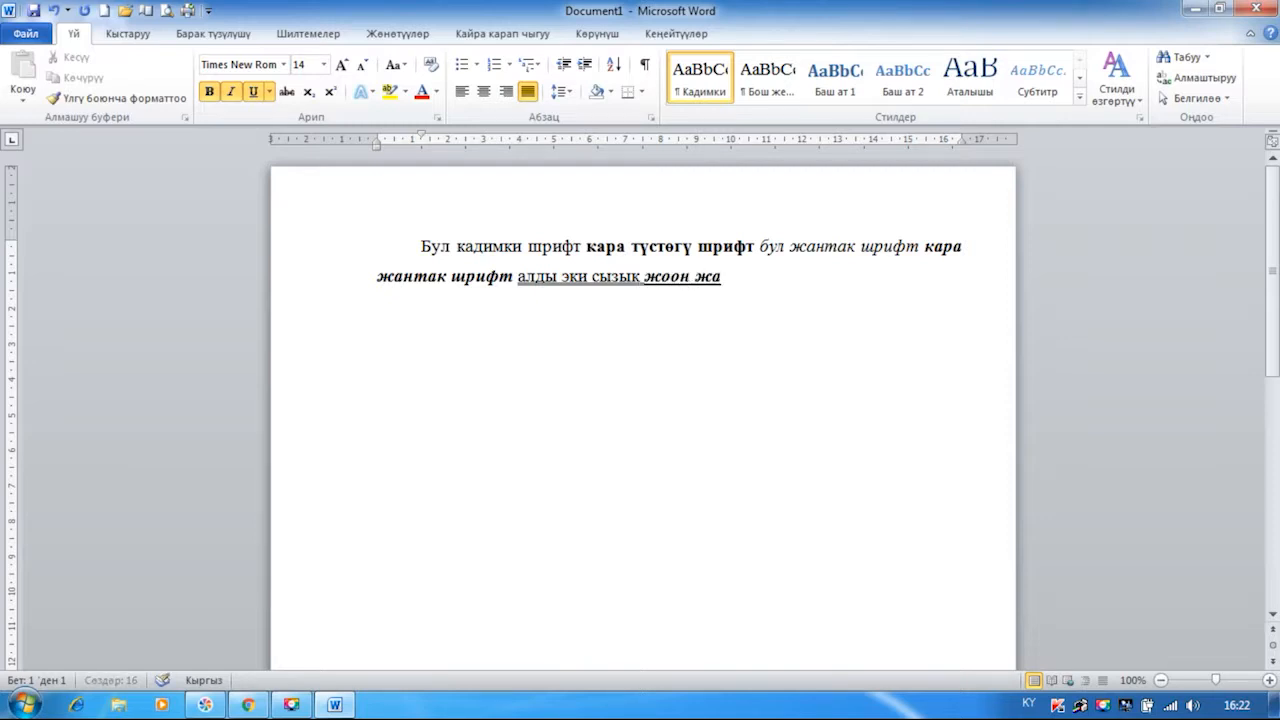
type("нтайык ж")
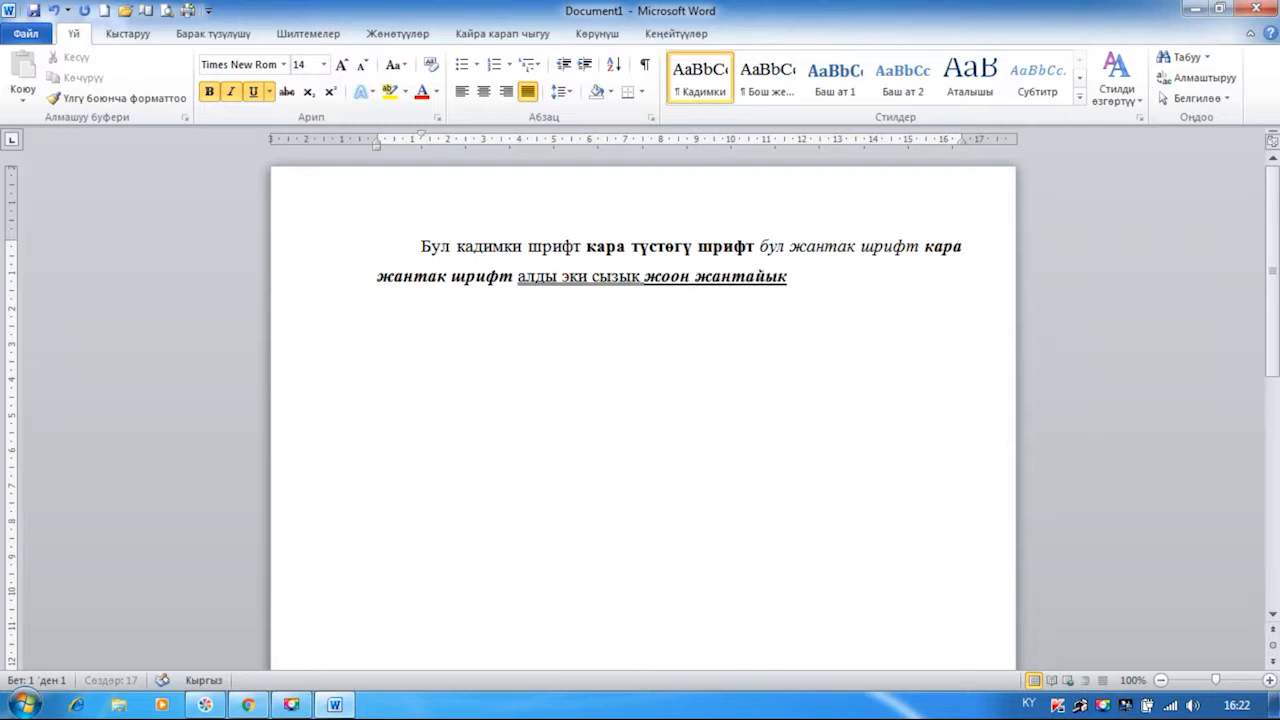
type("алды")
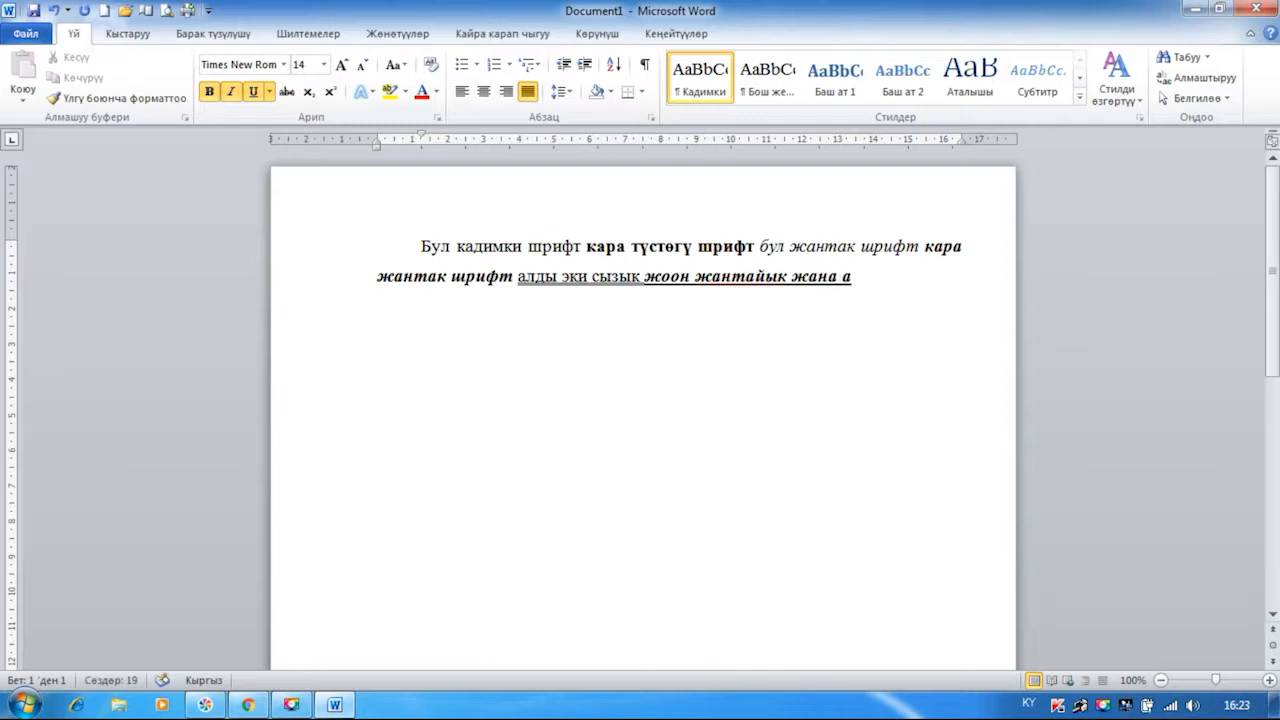
type(" сызык")
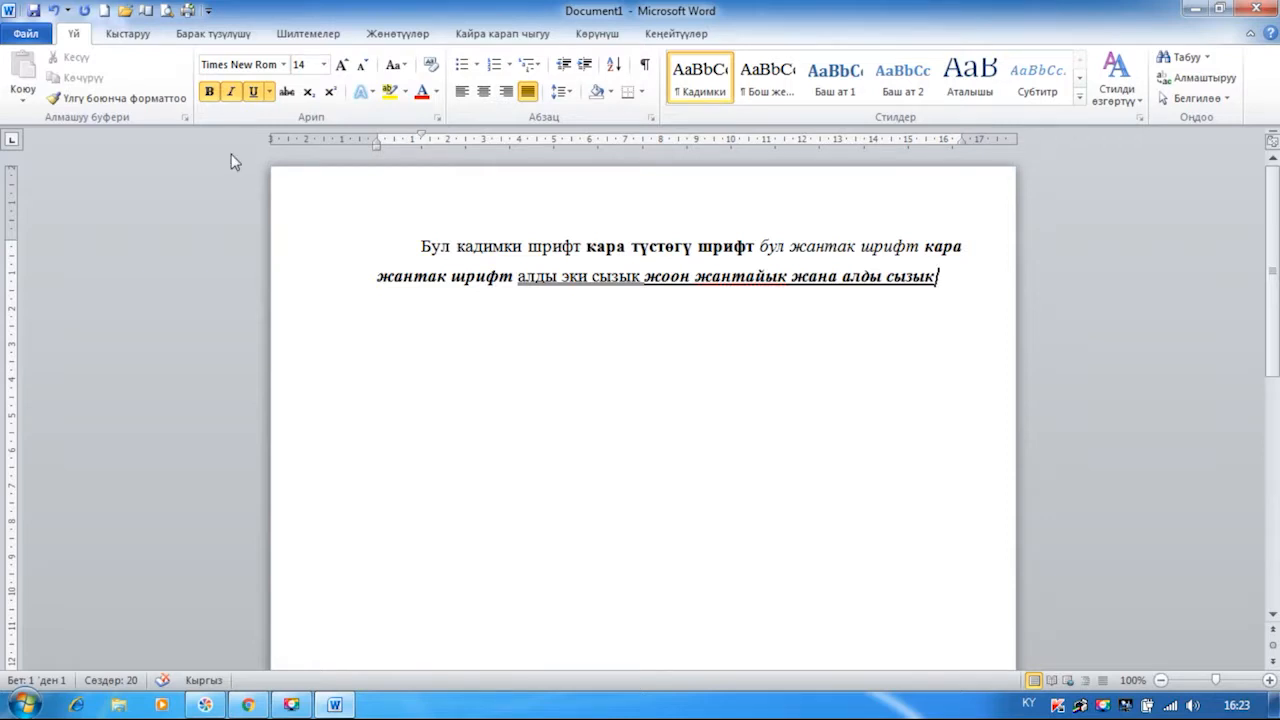
Add "сызылган текст" with strikethrough only, without bold, italic or underline.
left_click(210, 94)
left_click(231, 93)
left_click(254, 93)
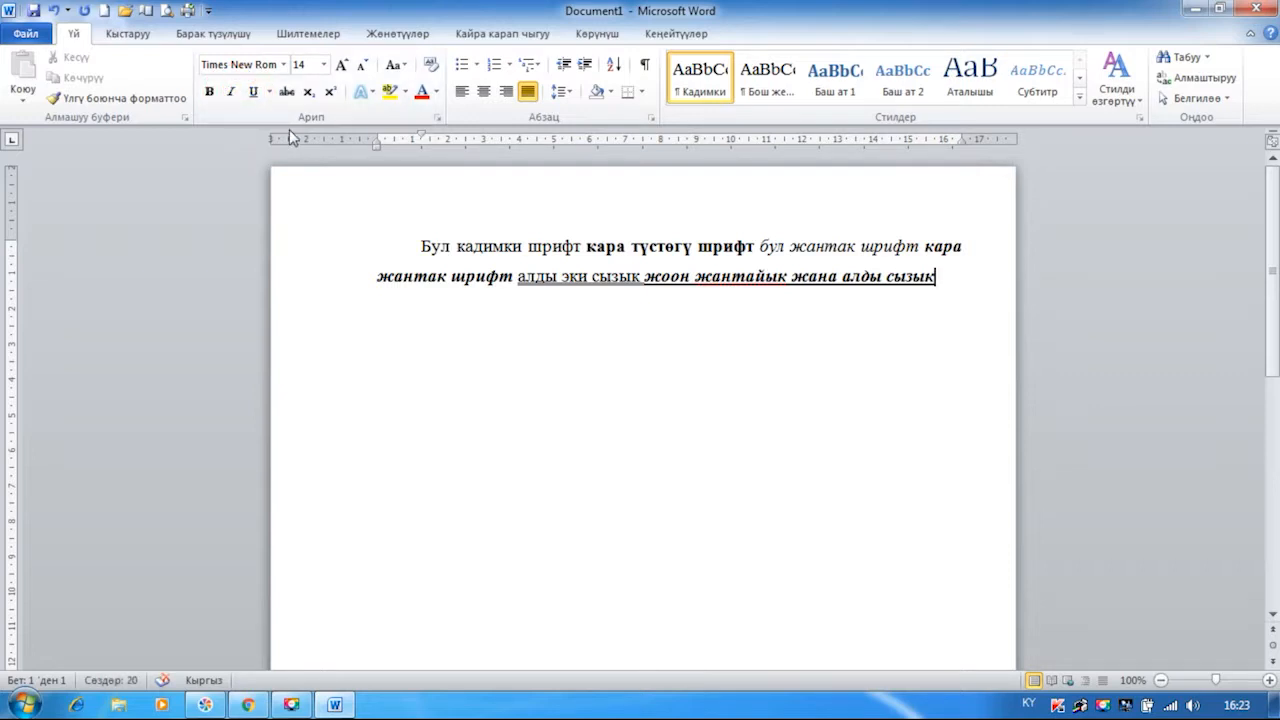
left_click(286, 92)
type("с")
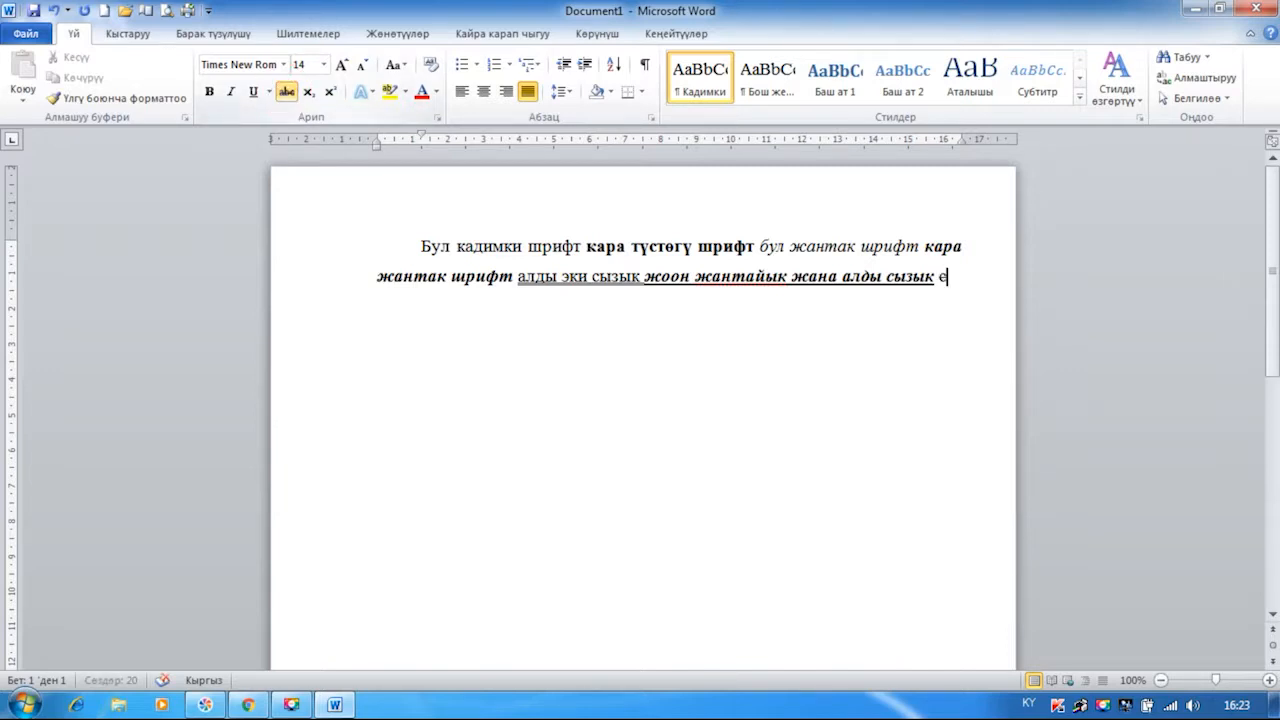
type("ызылган текст")
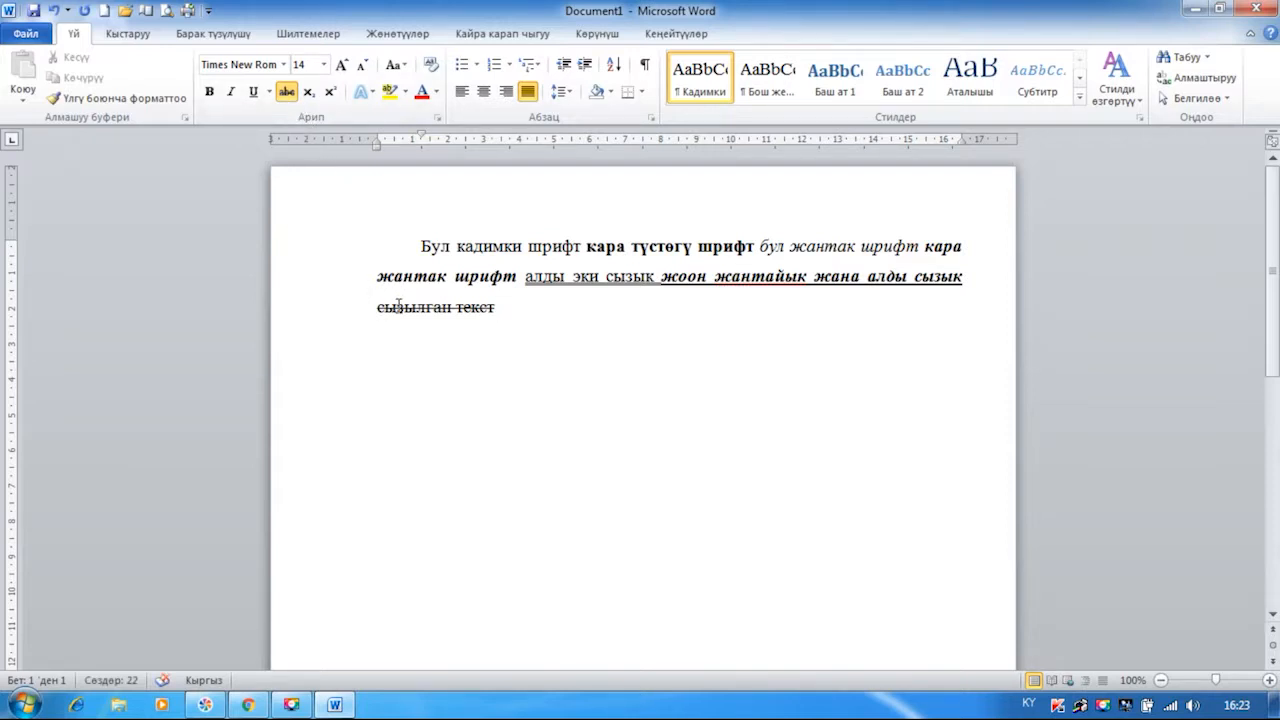
Place the cursor in each differently formatted phrase to check which font formats are active there.
left_click(606, 245)
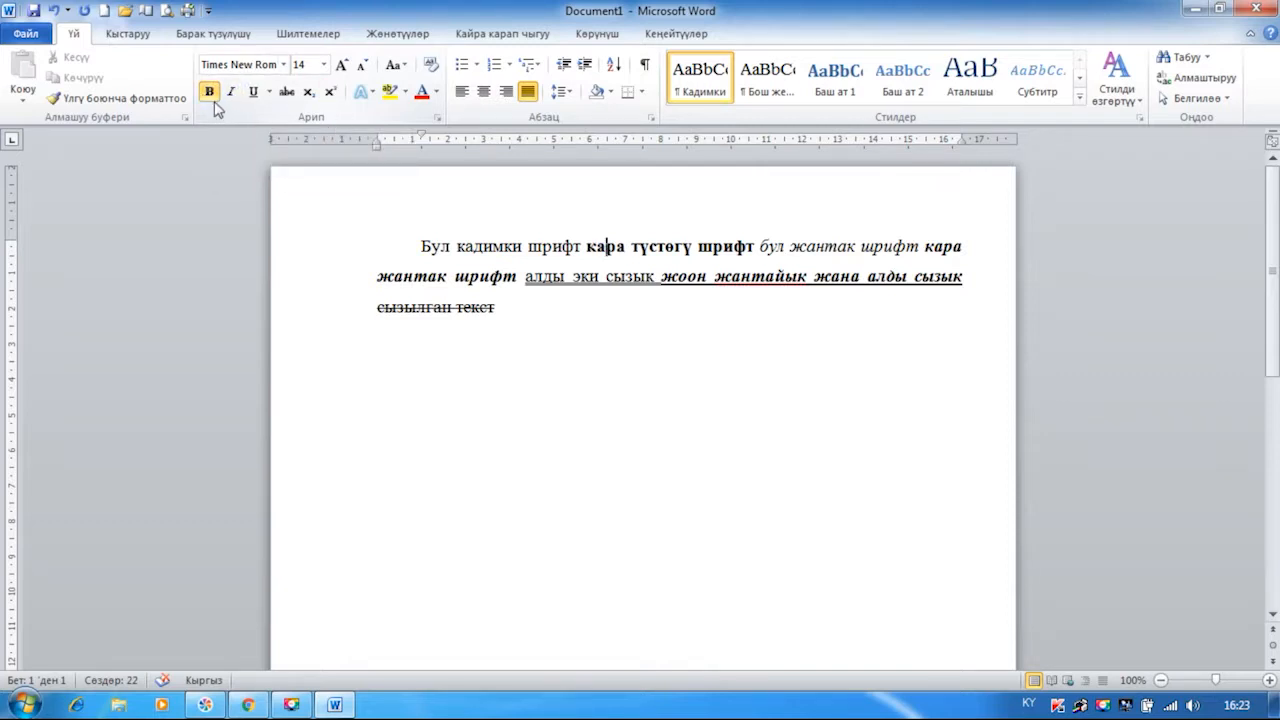
left_click(472, 249)
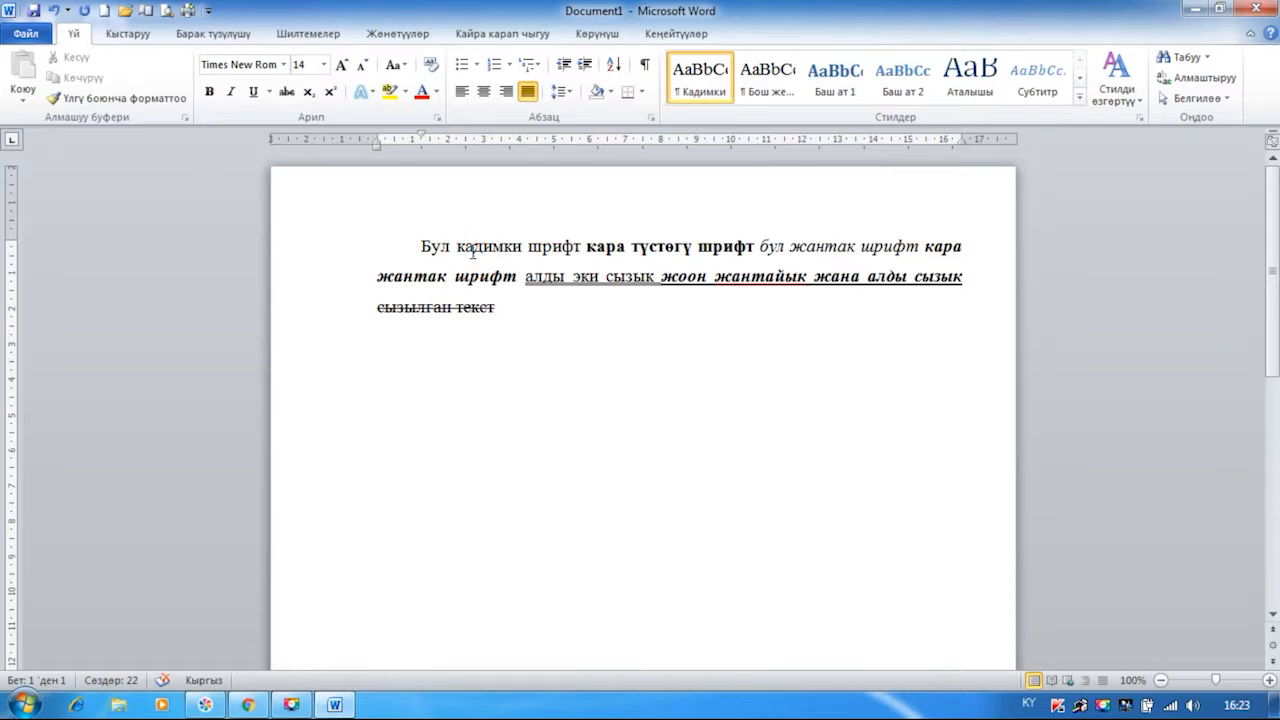
left_click(596, 250)
left_click(826, 247)
left_click(626, 279)
left_click(768, 281)
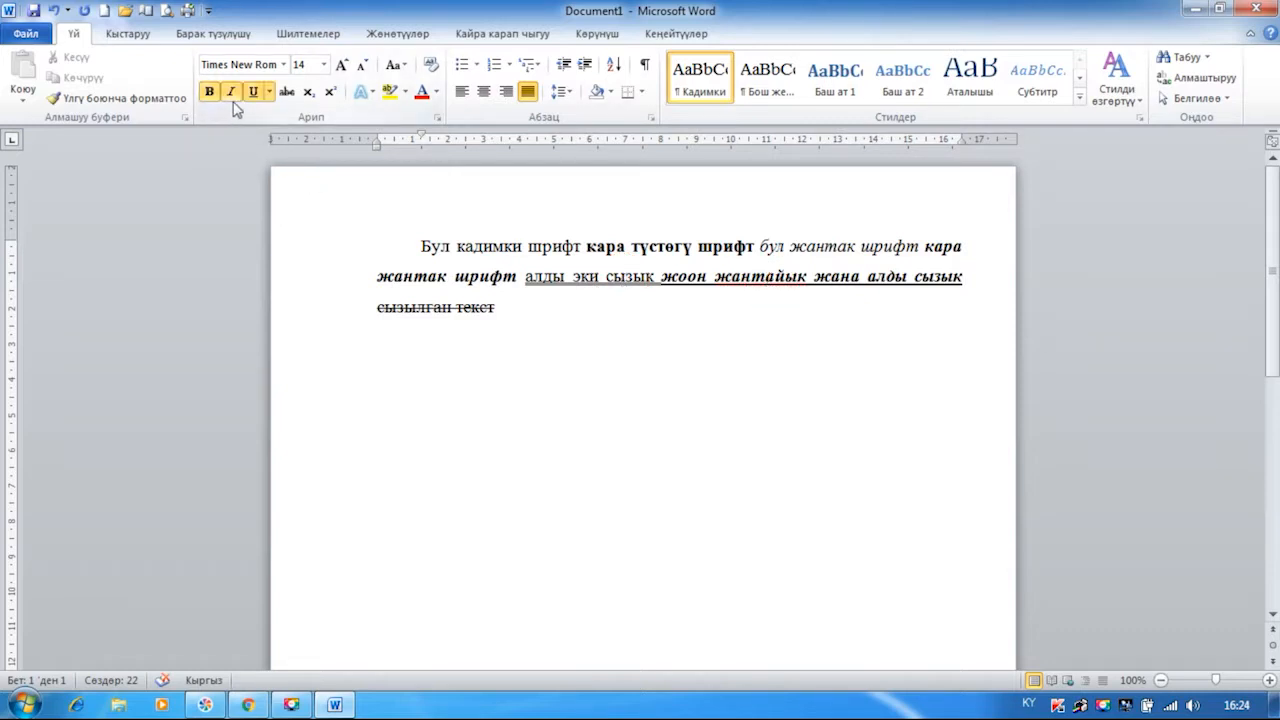
left_click(424, 307)
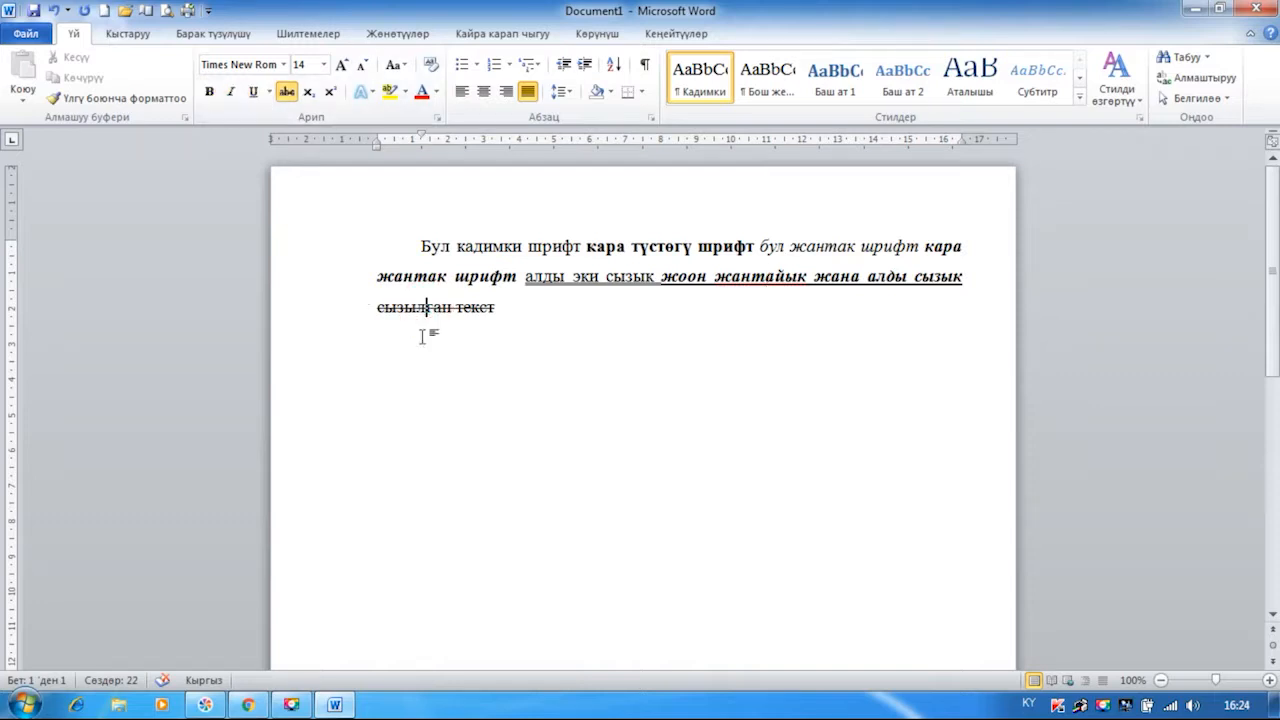
At the end of the text, without strikethrough, write the formula H₂O in English input with the 2 as a subscript.
left_click(512, 306)
left_click(286, 92)
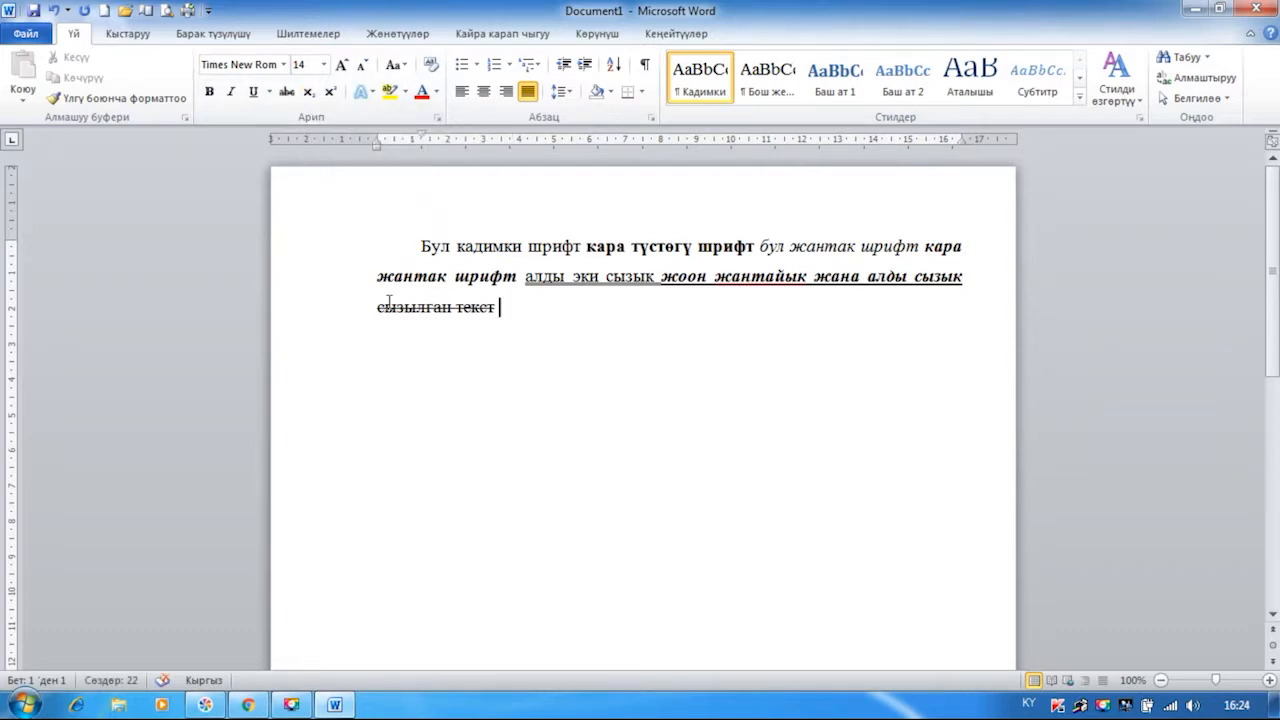
key("alt+shift")
type("h")
key("BackSpace")
type("H")
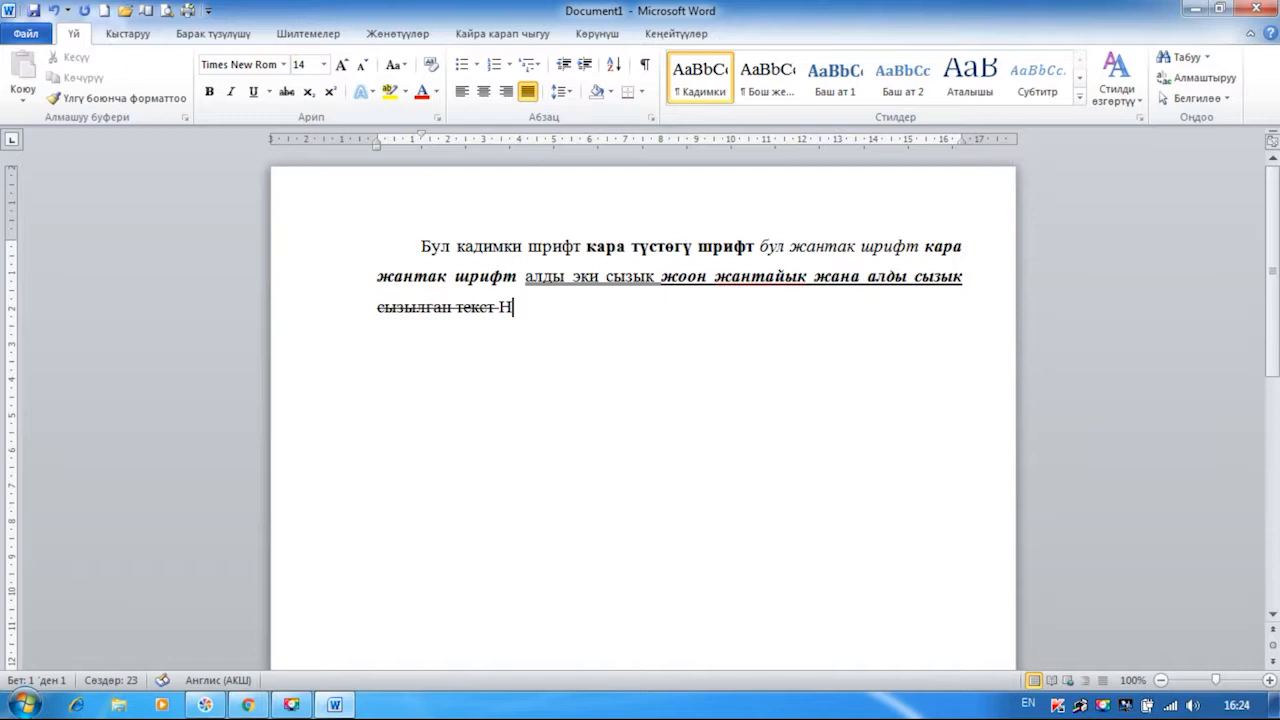
type("2")
key("BackSpace")
left_click(309, 92)
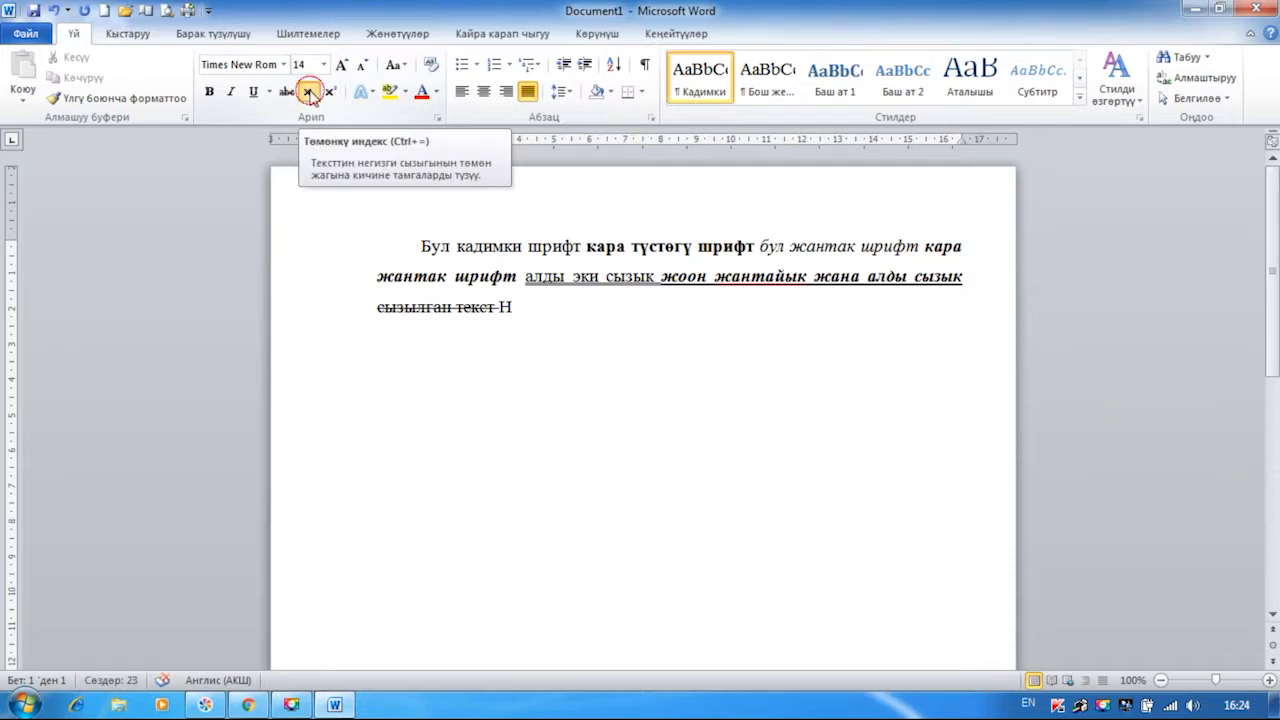
type("2")
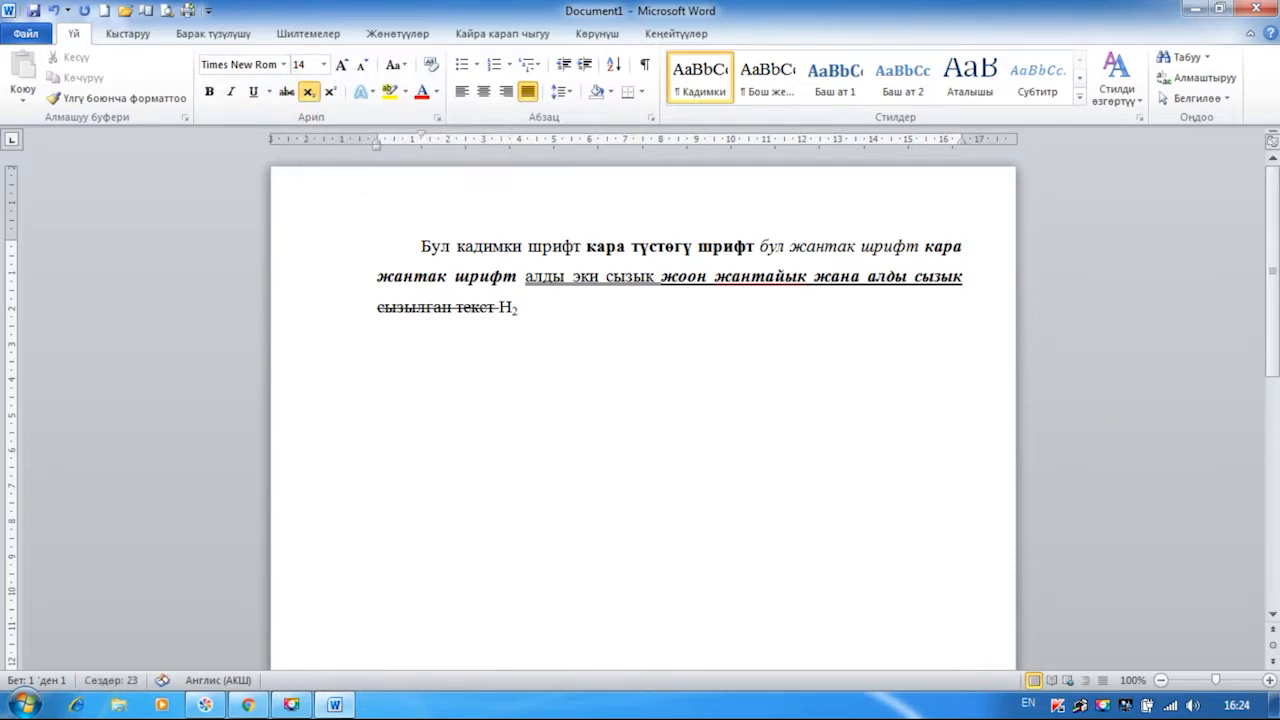
left_click(309, 92)
type("J")
type("O")
Write x² after the formula with the 2 as a superscript, and end the superscript format.
type(" x")
left_click(333, 91)
type("2")
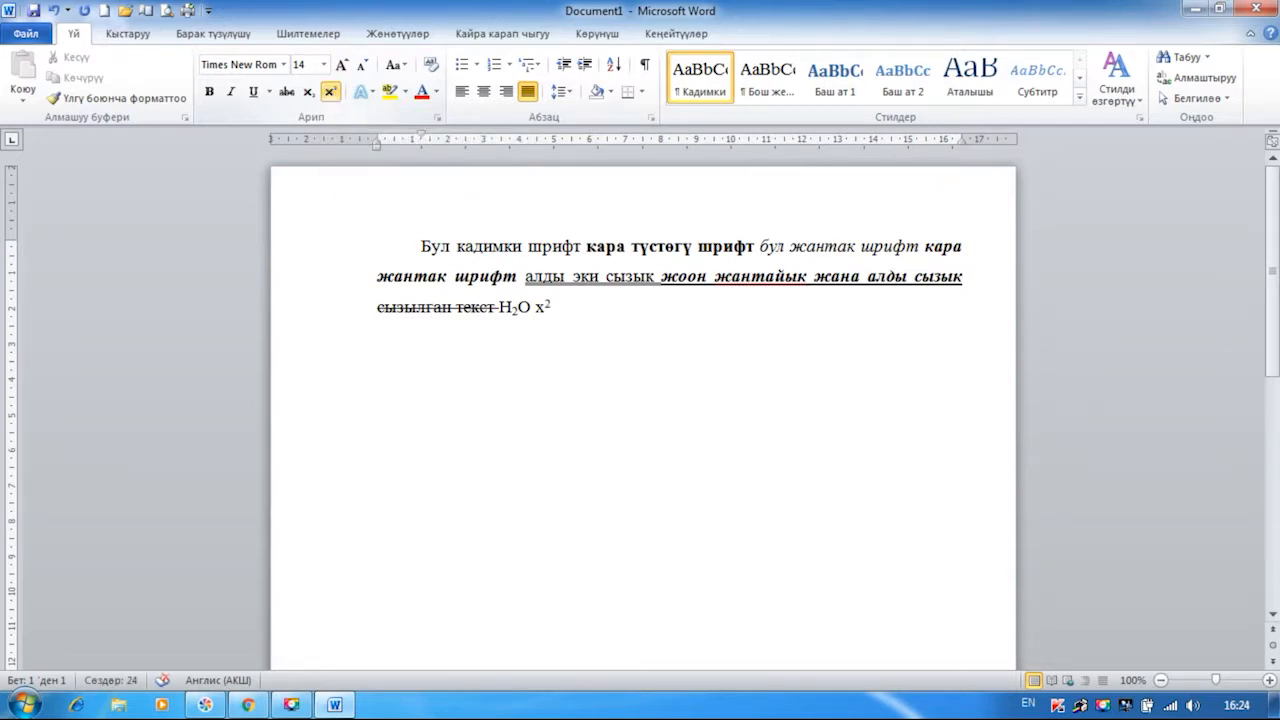
left_click(330, 91)
Switch the input language back to Kyrgyz and add "жөнөеөй текст" in plain formatting.
key("alt+shift")
type("жөнөөө")
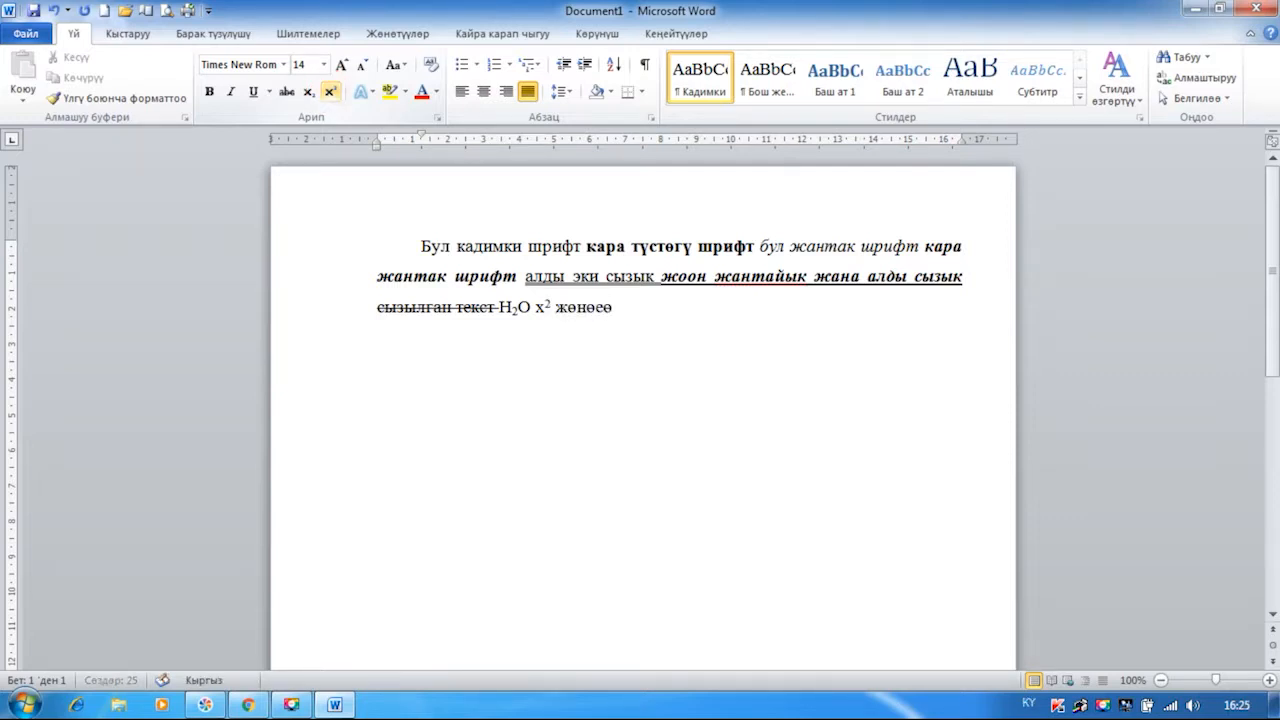
type("й текст")
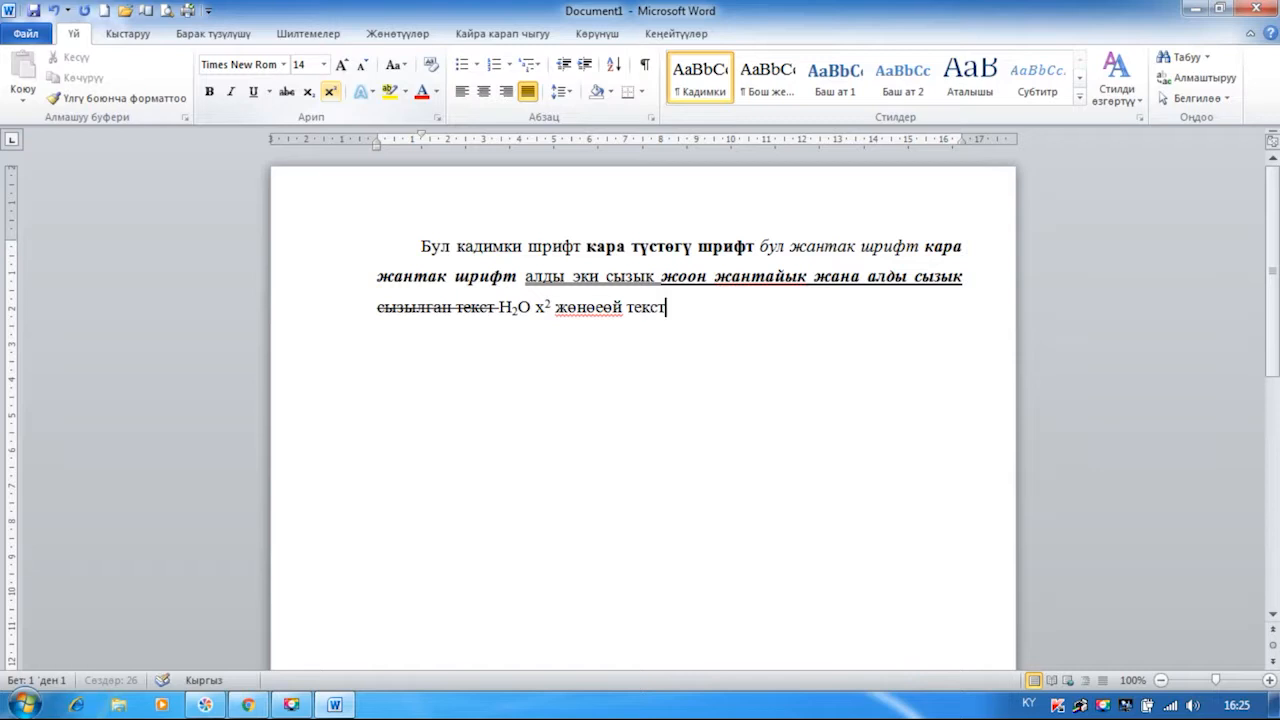
Correct the misspelled word before the final "текст" with the spelling suggestion "жөнөкөй".
right_click(578, 311)
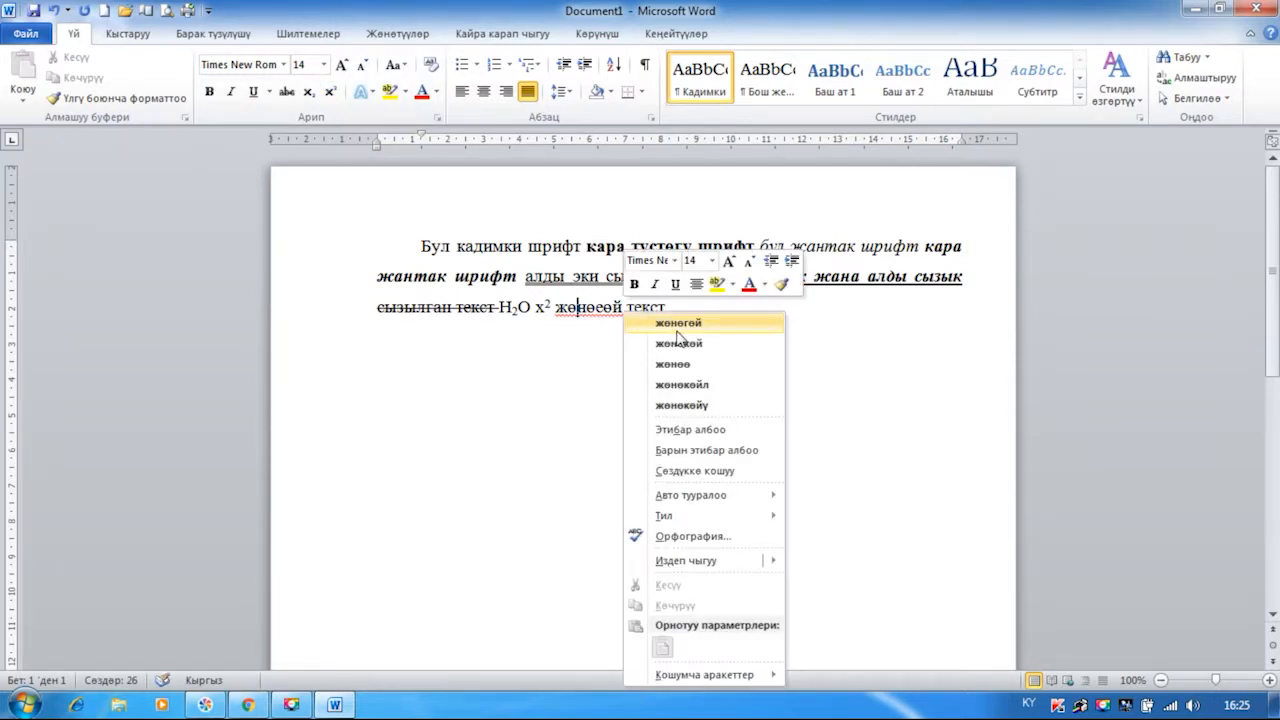
left_click(585, 312)
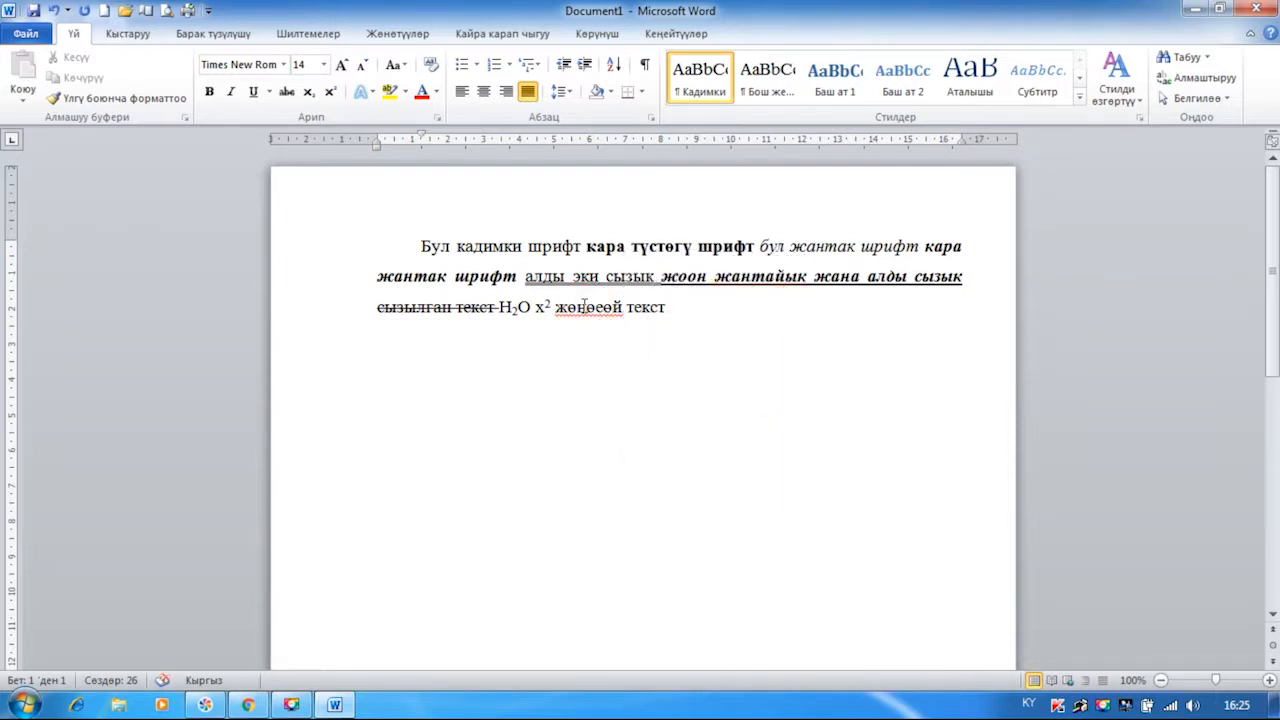
right_click(583, 312)
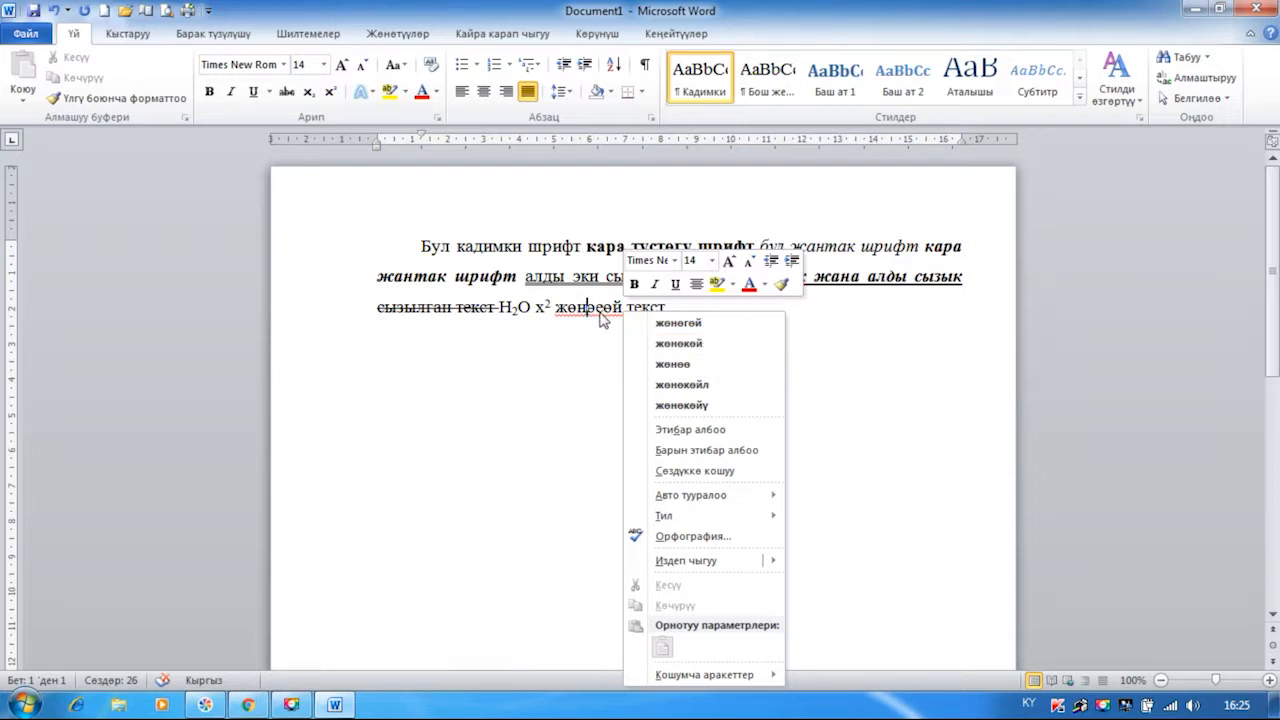
left_click(695, 344)
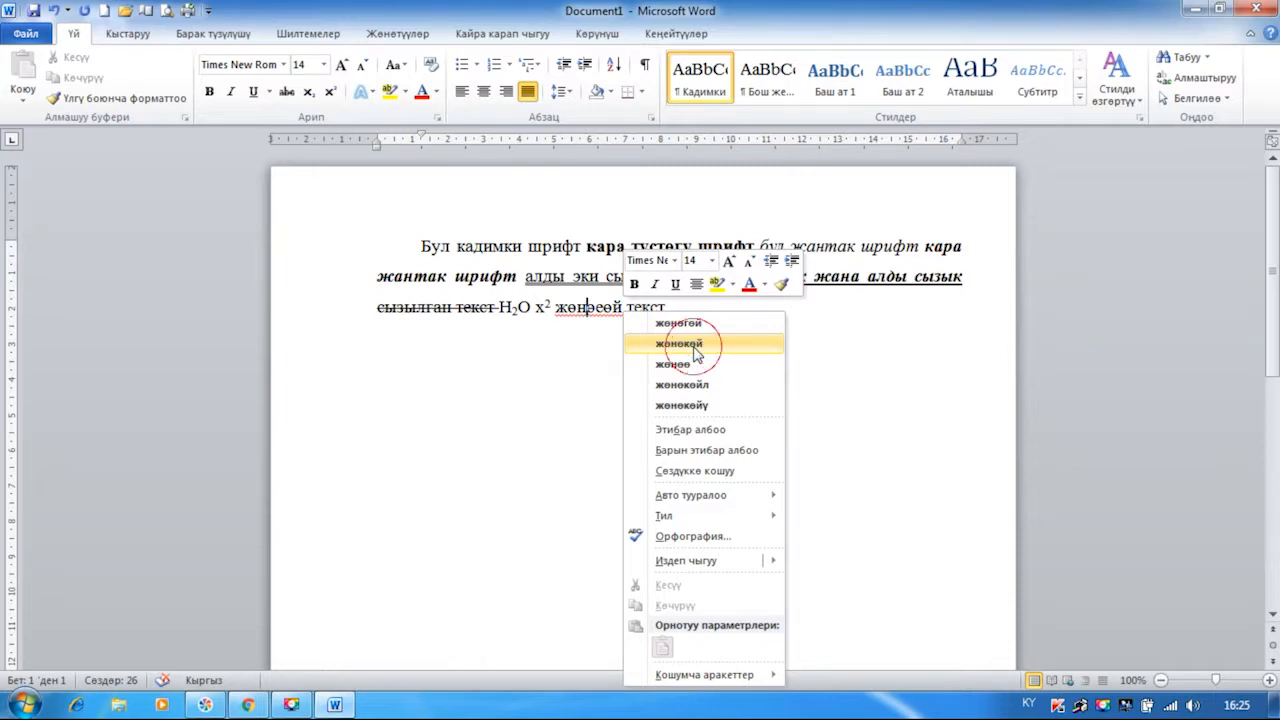
Add "бул 16 чы шрифт" at the end of the text with the font enlarged to size 16.
left_click(690, 310)
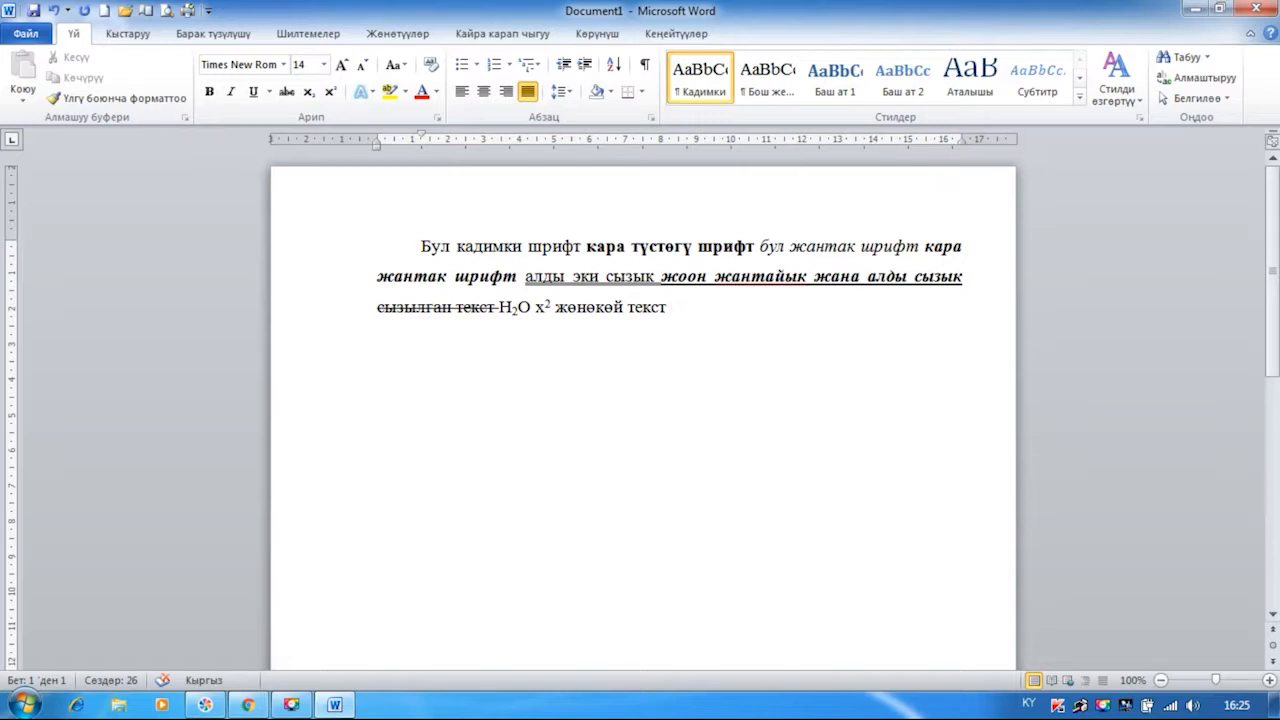
left_click(342, 65)
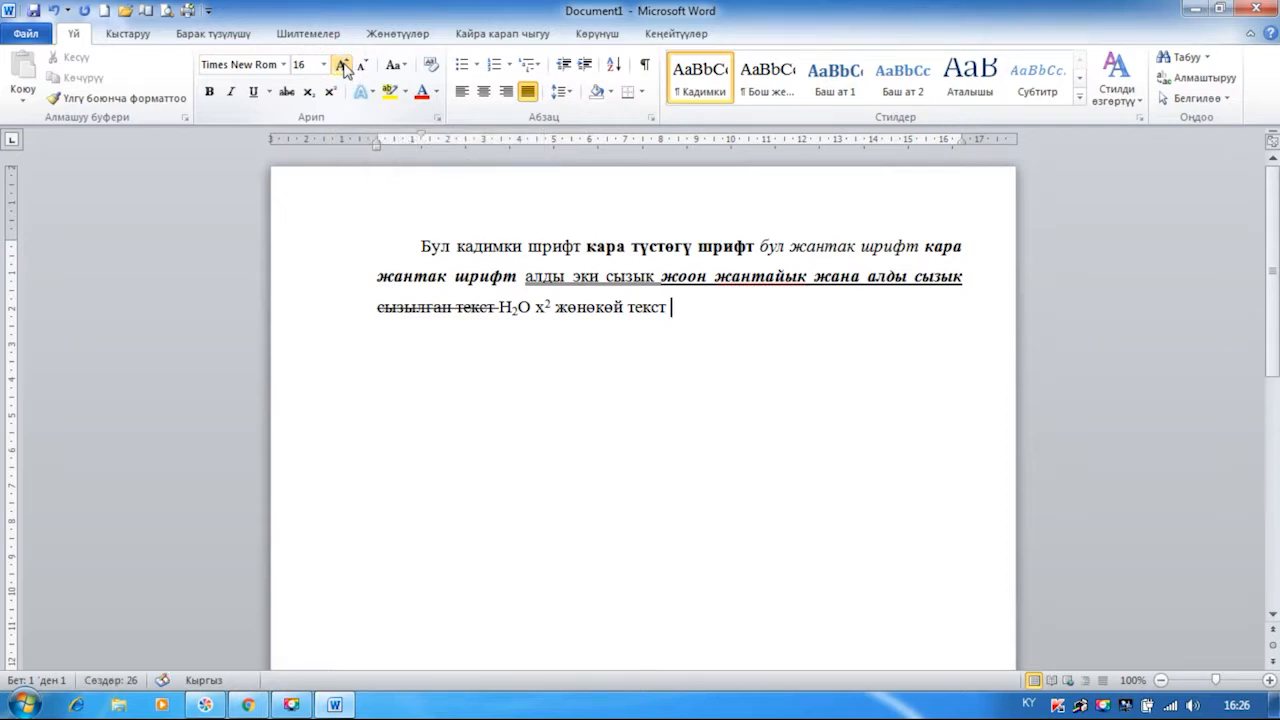
type("бул")
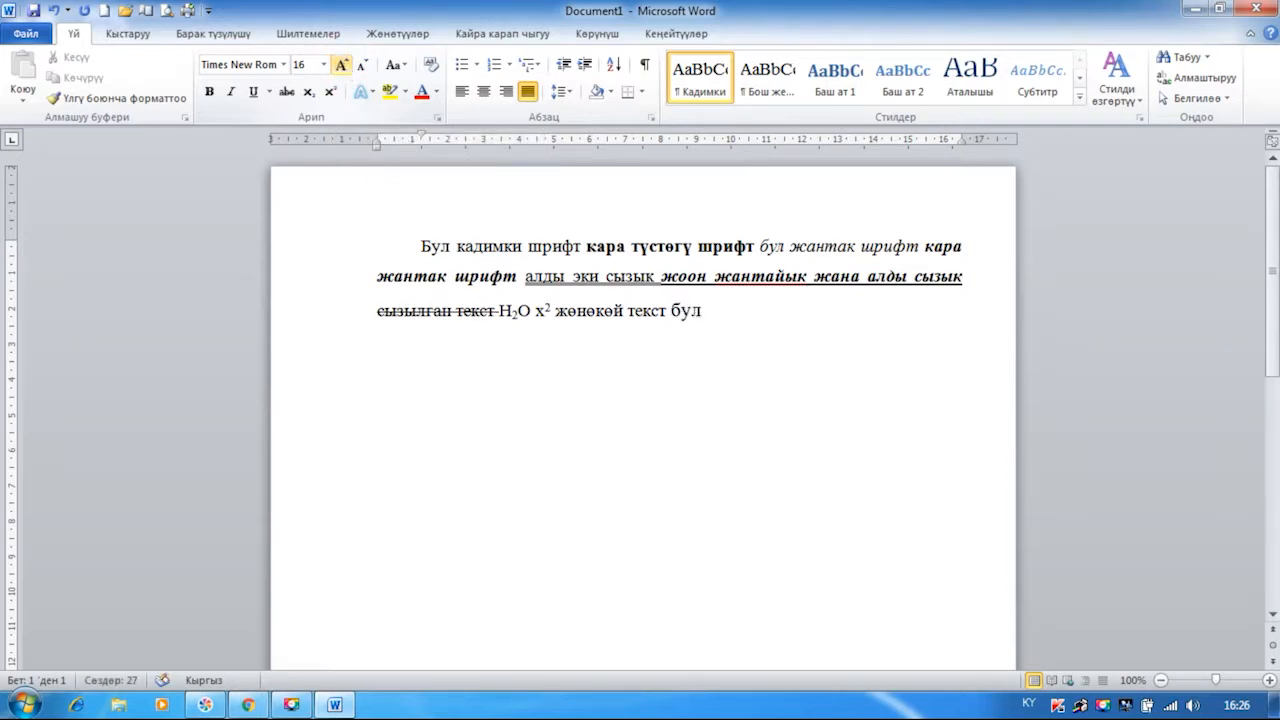
type(" 16 чы шри")
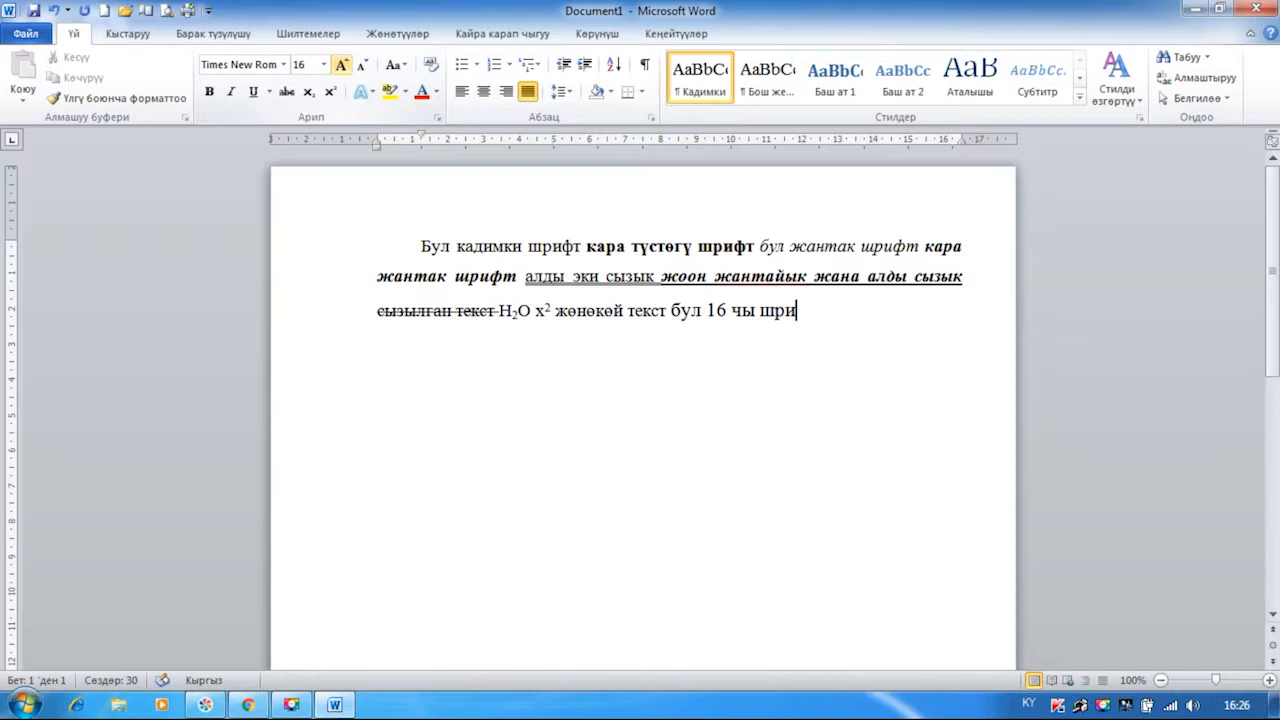
type("фт")
After the size 16 text, write "бул 12 рифт" with the font reduced to size 12.
left_click(363, 66)
left_click(362, 68)
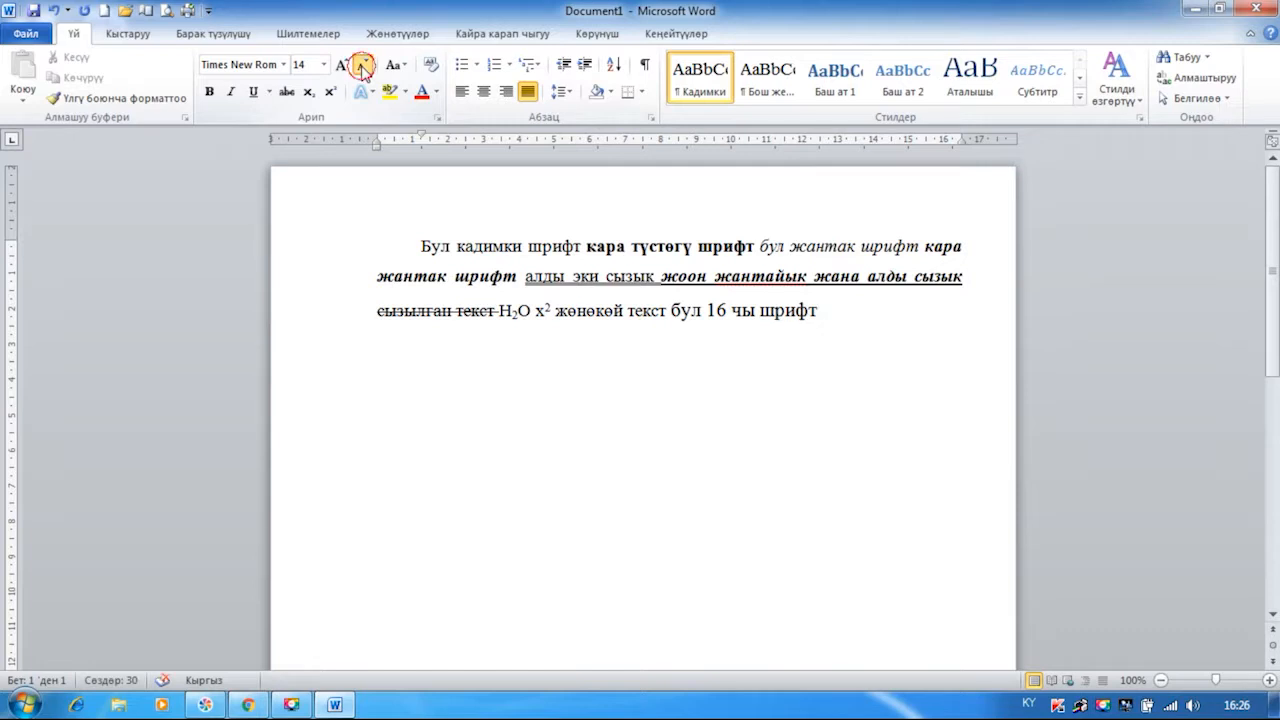
type("бул")
key("BackSpace")
key("BackSpace")
type("уд")
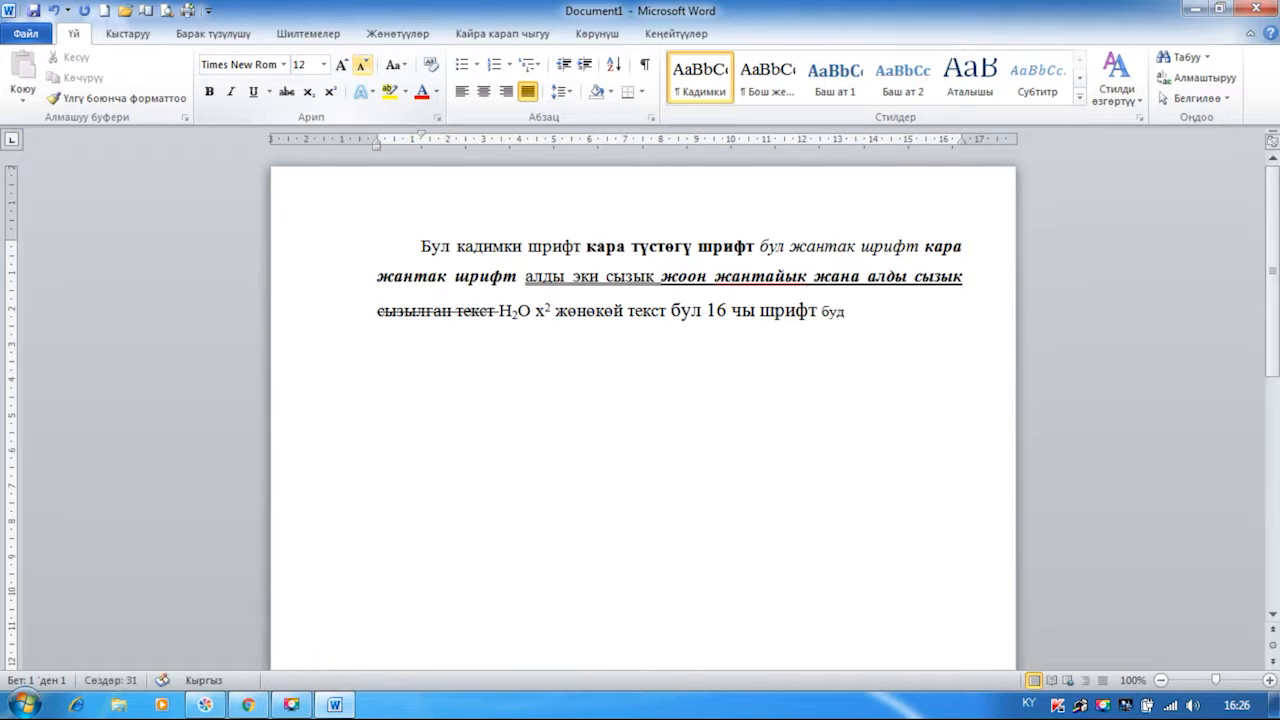
key("BackSpace")
key("BackSpace")
type("л 12 рифт")
Correct the misspelled "рифт" with the suggestion "шрифт", and enlarge the font size to 14 for further text.
right_click(884, 312)
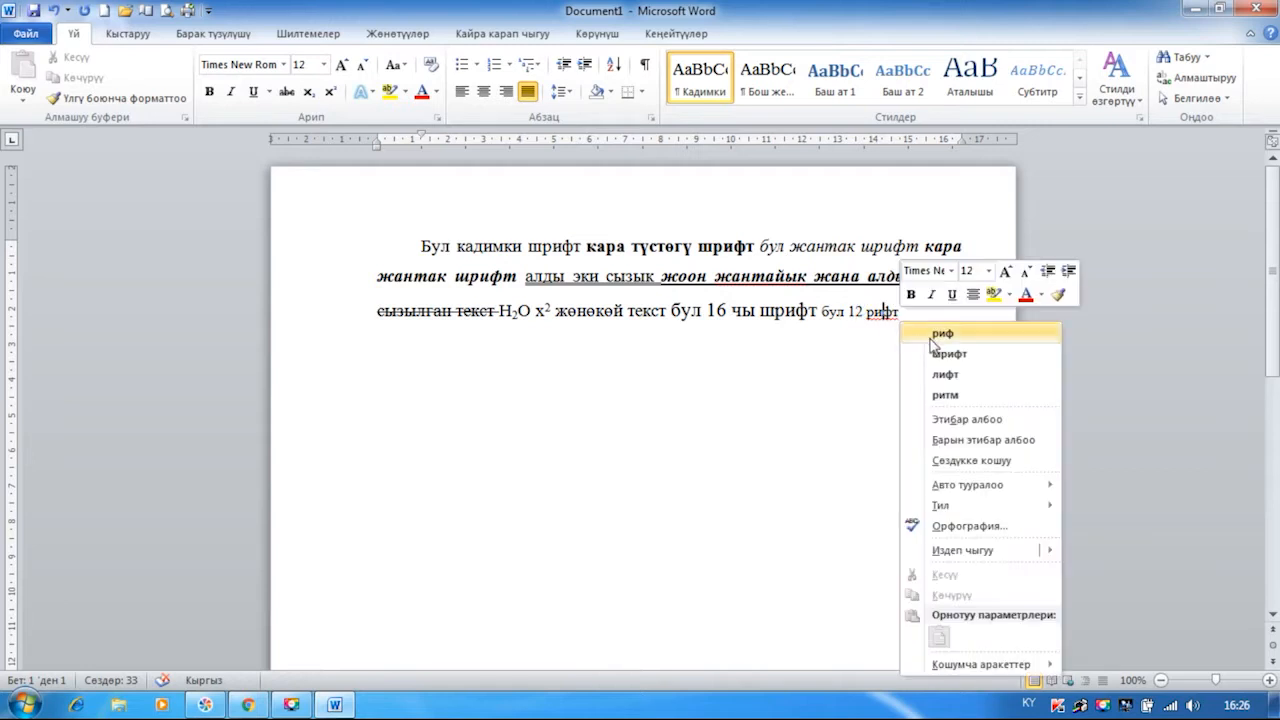
left_click(945, 353)
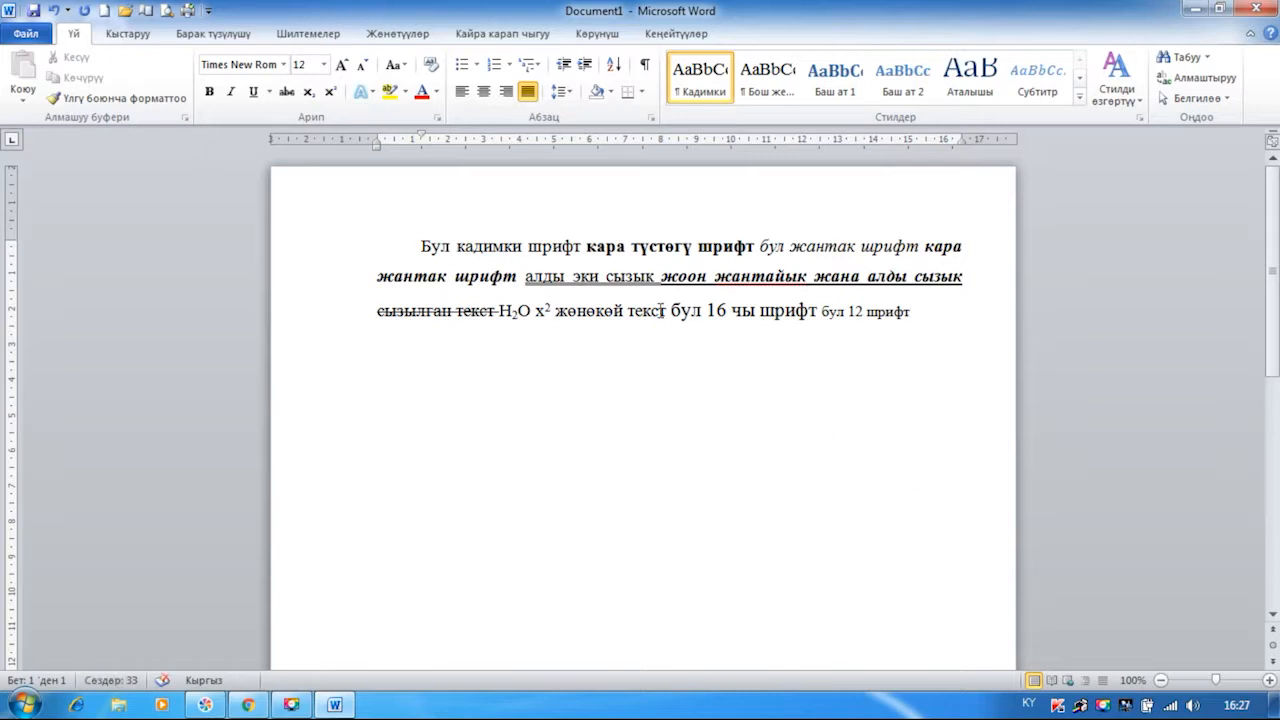
left_click(341, 65)
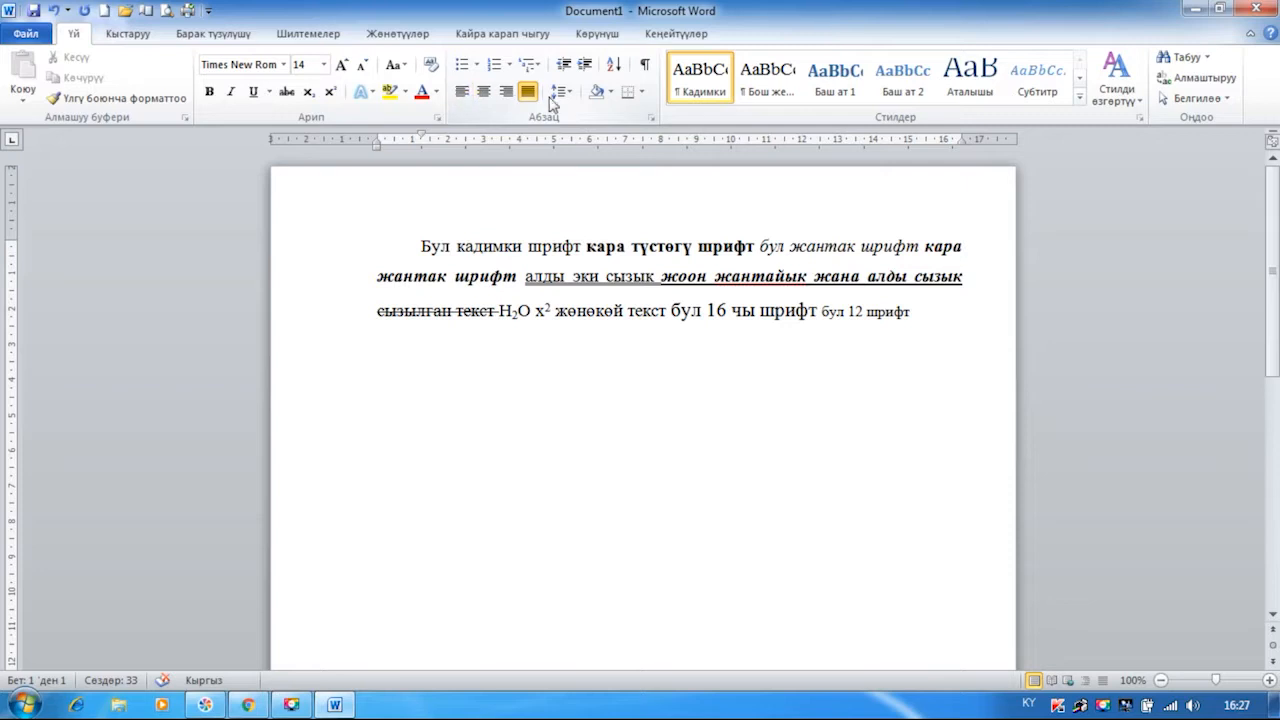
Align the paragraph left, centered and right in turn, and return it to justified alignment.
left_click(461, 91)
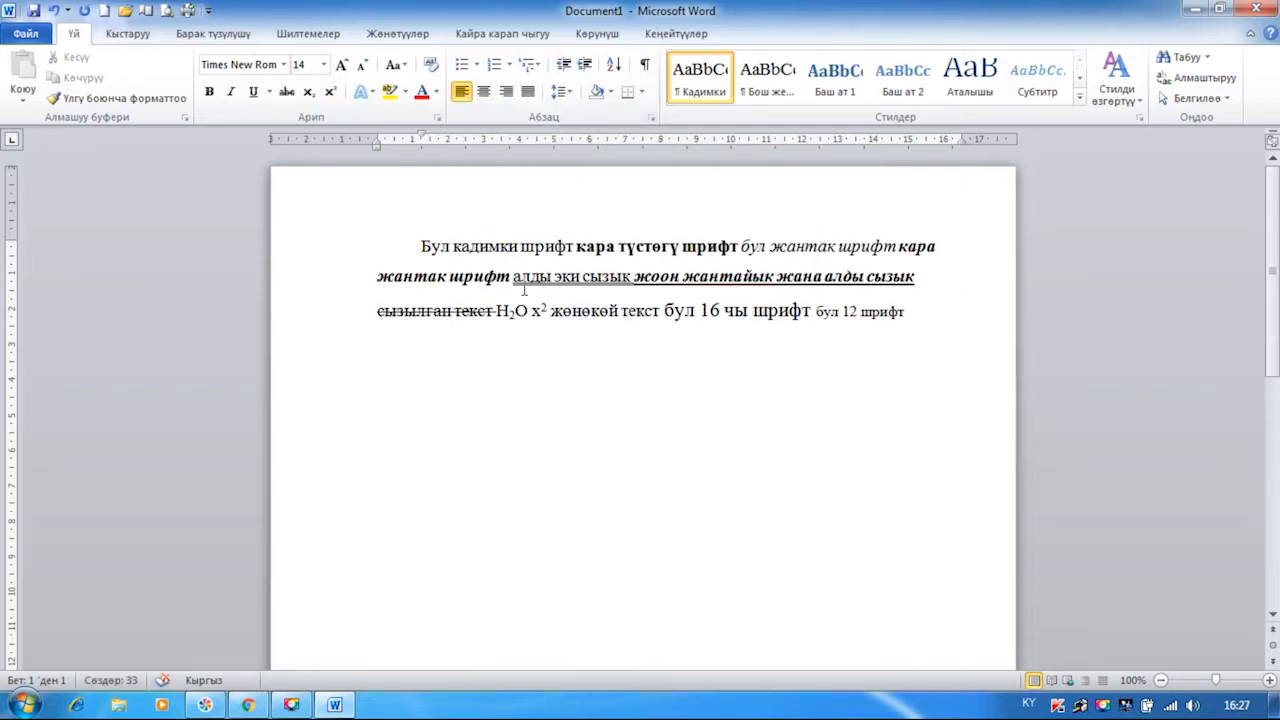
left_click(487, 93)
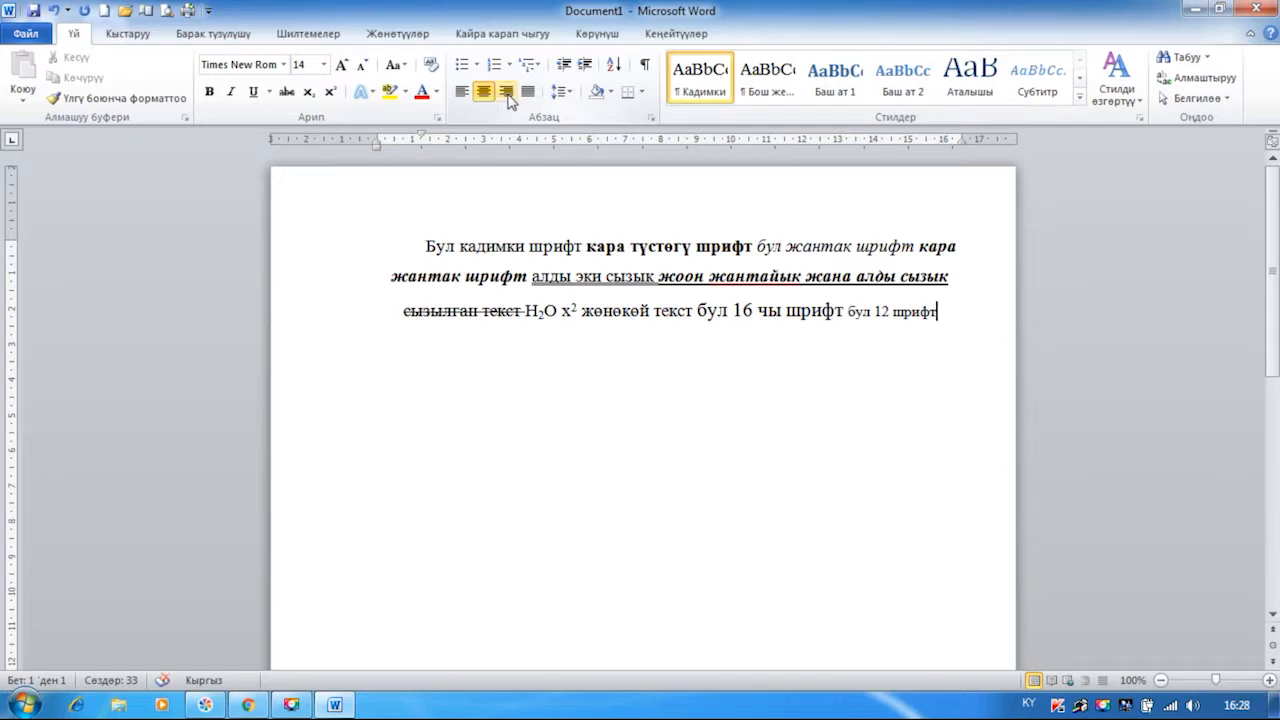
left_click(507, 93)
left_click(526, 94)
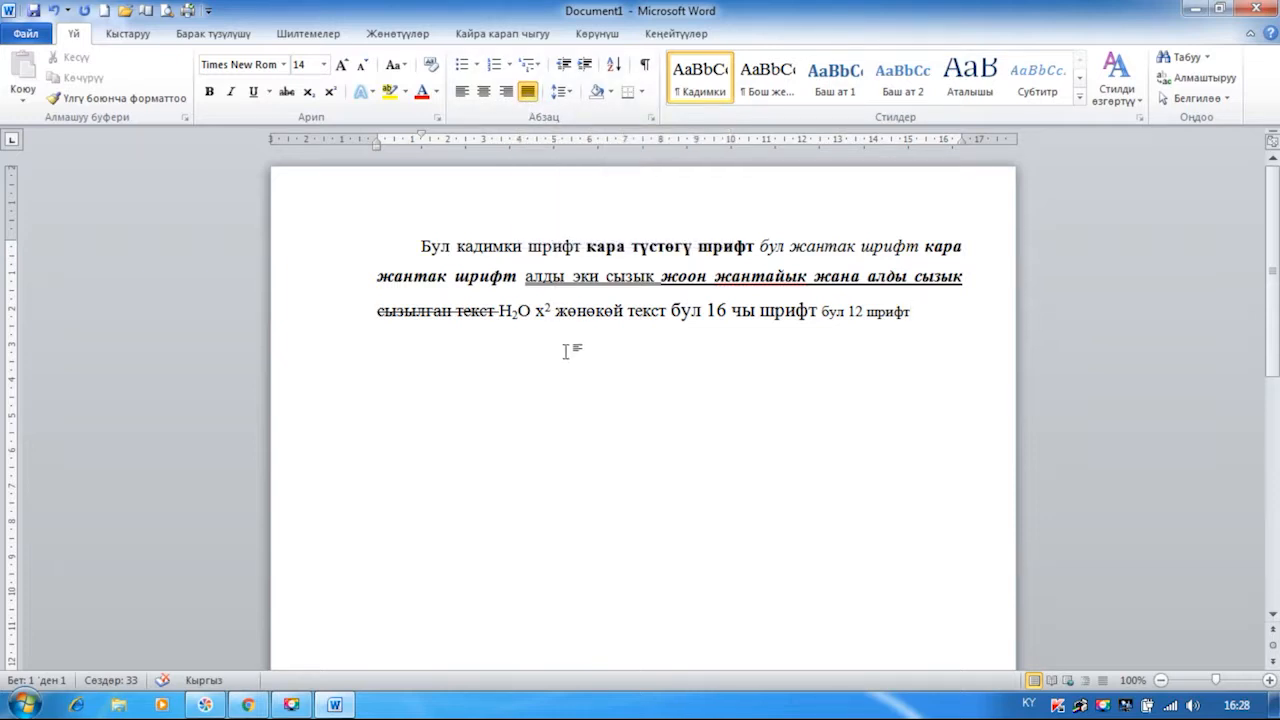
Start a new paragraph below the sample text and display the clipboard's collected items.
key("Return")
left_click(185, 120)
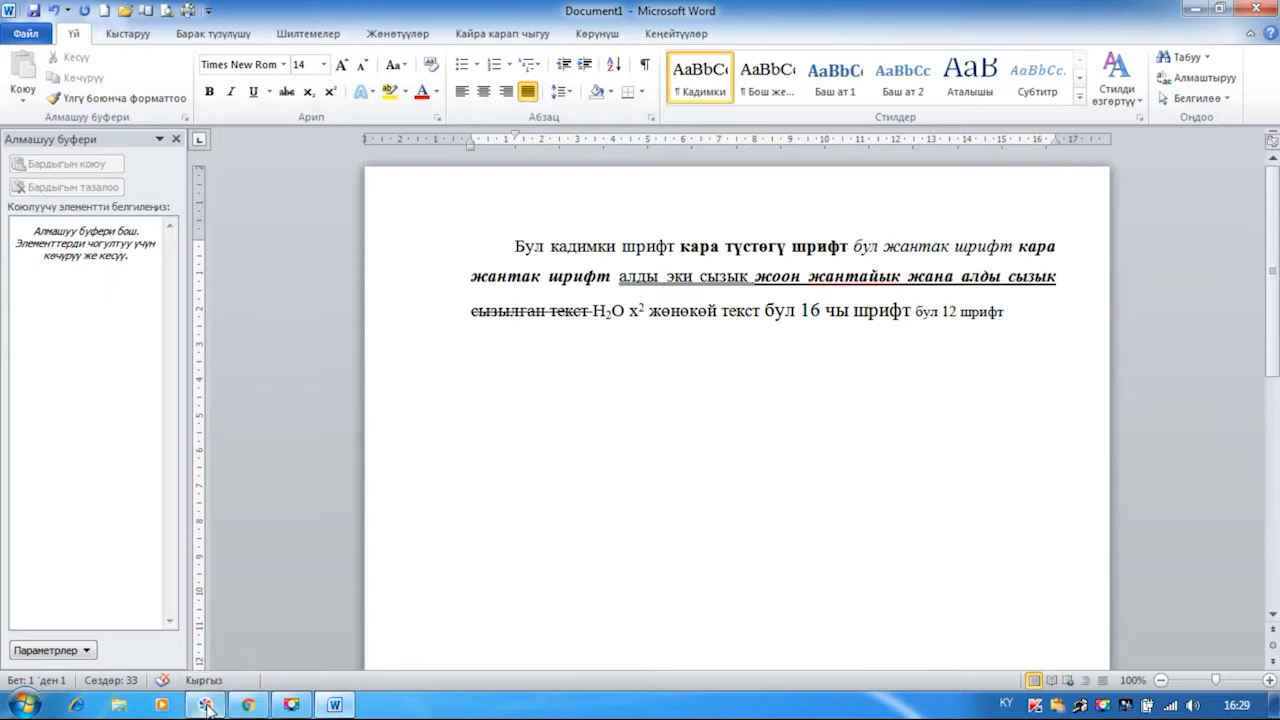
Switch to Chrome and open the Turmush news article "Эл ичи — өнөр кенчи" about social videos made in Talas.
left_click(247, 706)
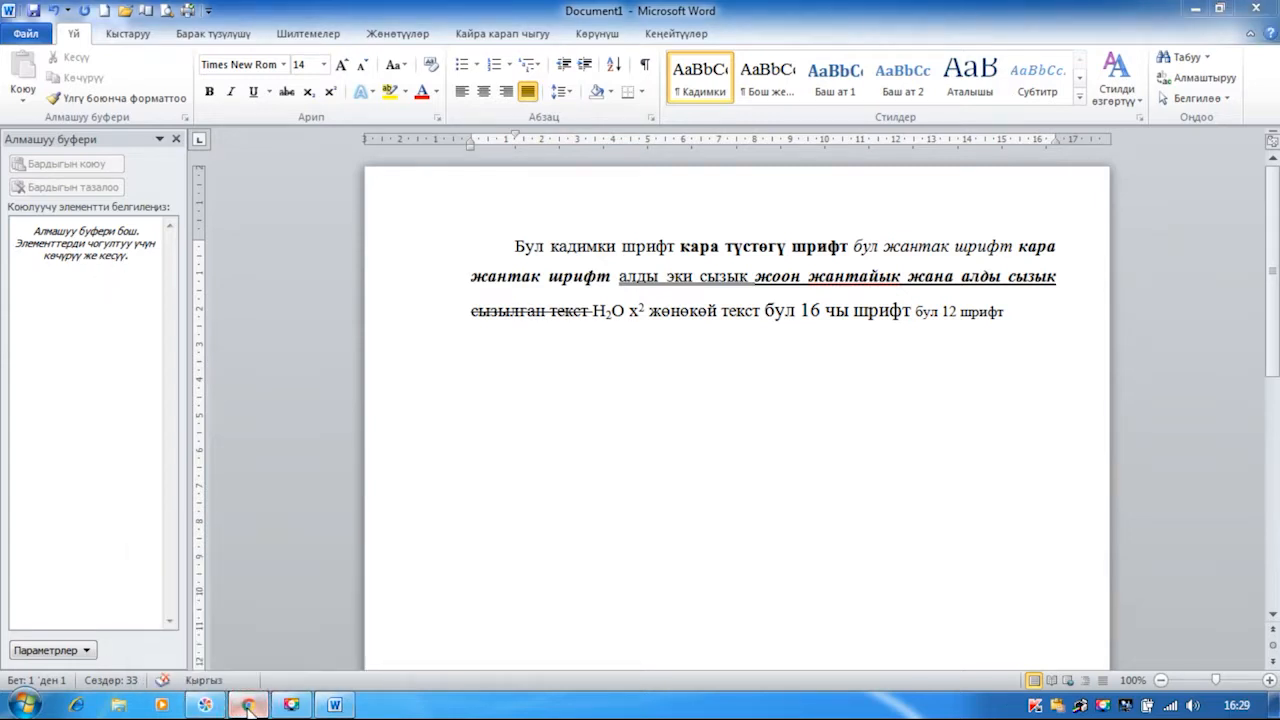
scroll(422, 481, "up", 6)
scroll(422, 481, "down", 2)
scroll(422, 481, "down", 5)
scroll(160, 280, "up", 1)
left_click(160, 280)
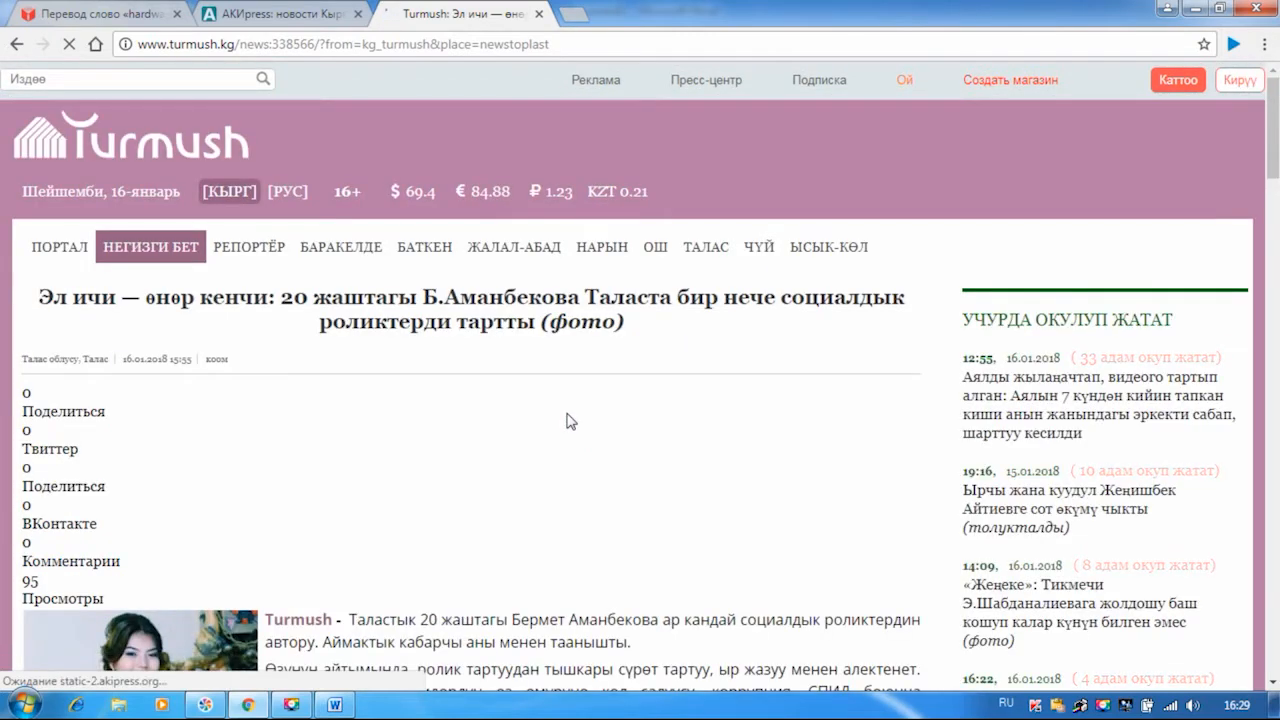
Copy the article's body text from "Turmush -" through the closing words "деди ал.".
scroll(569, 422, "down", 3)
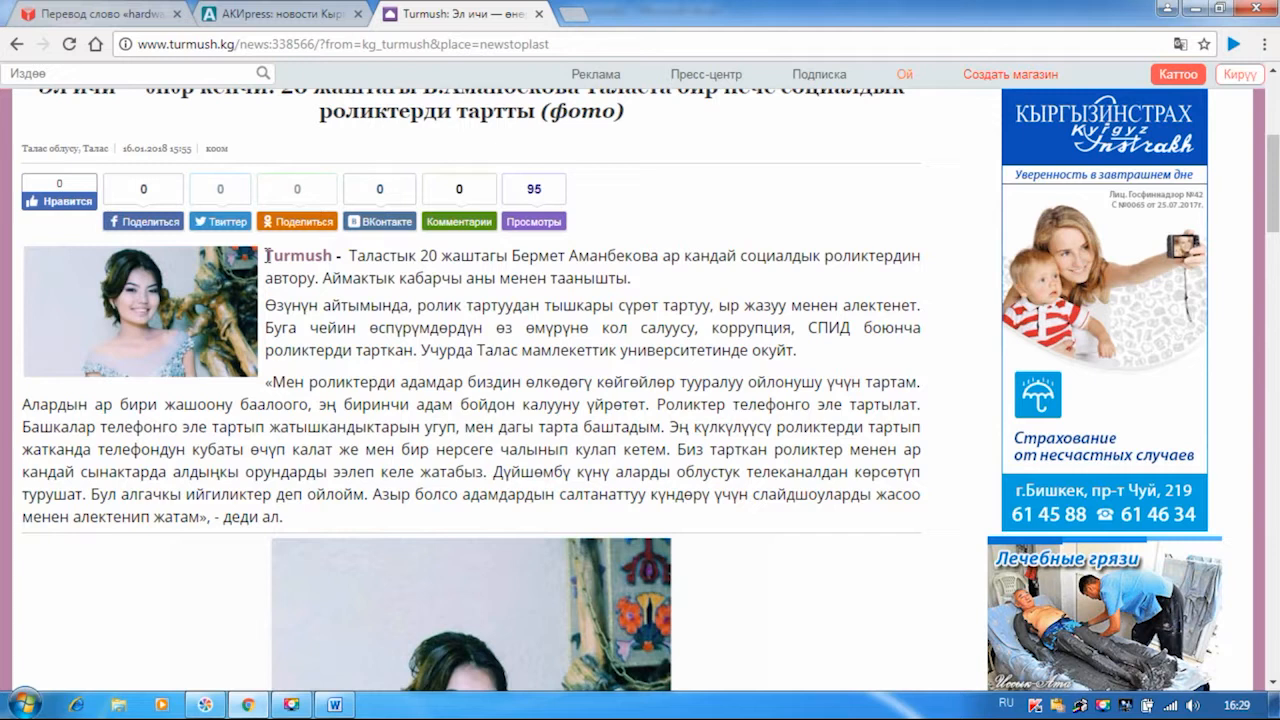
left_click_drag(265, 256, 295, 522)
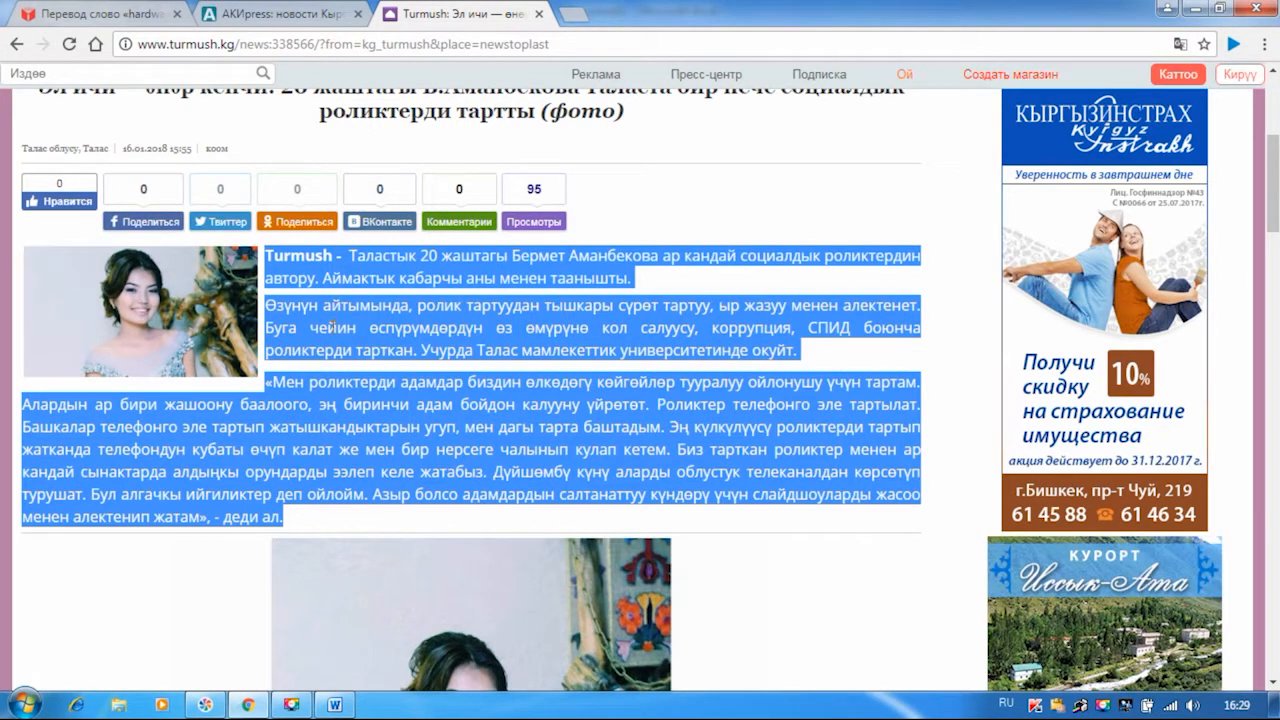
right_click(348, 269)
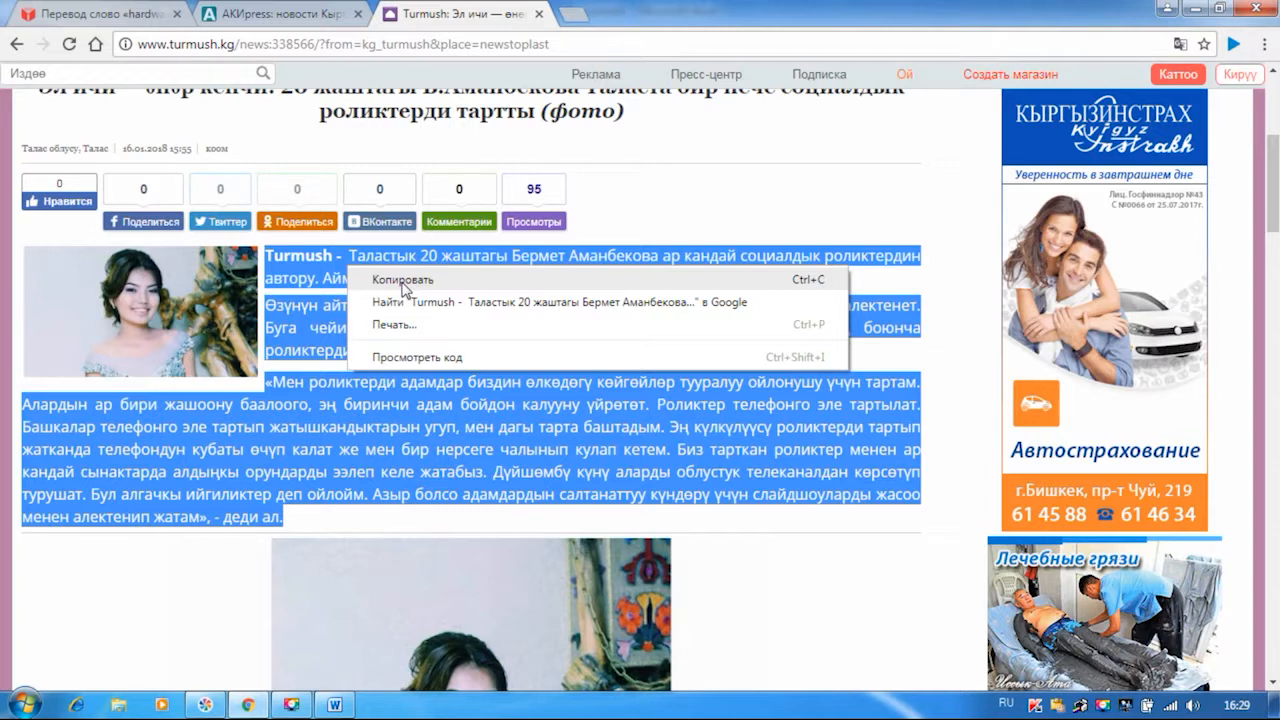
left_click(404, 284)
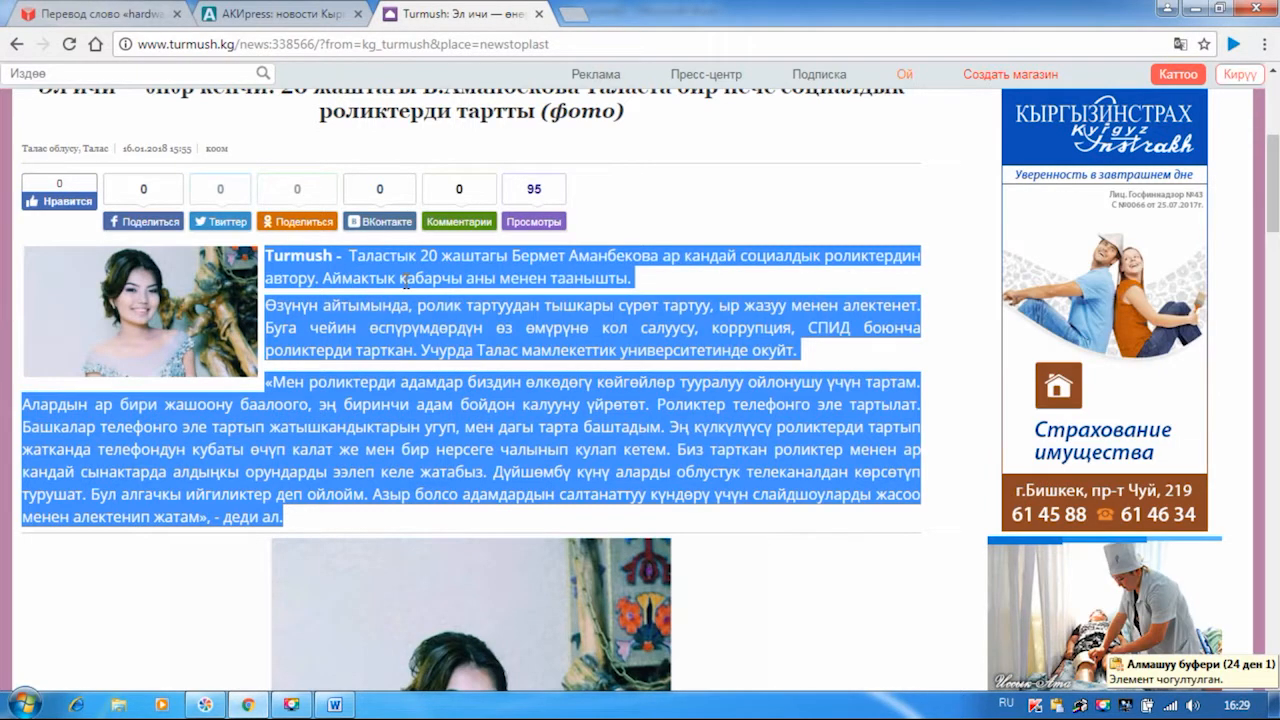
Switch back to Word and paste the copied article as text only on the empty line below the sample paragraph.
left_click(335, 706)
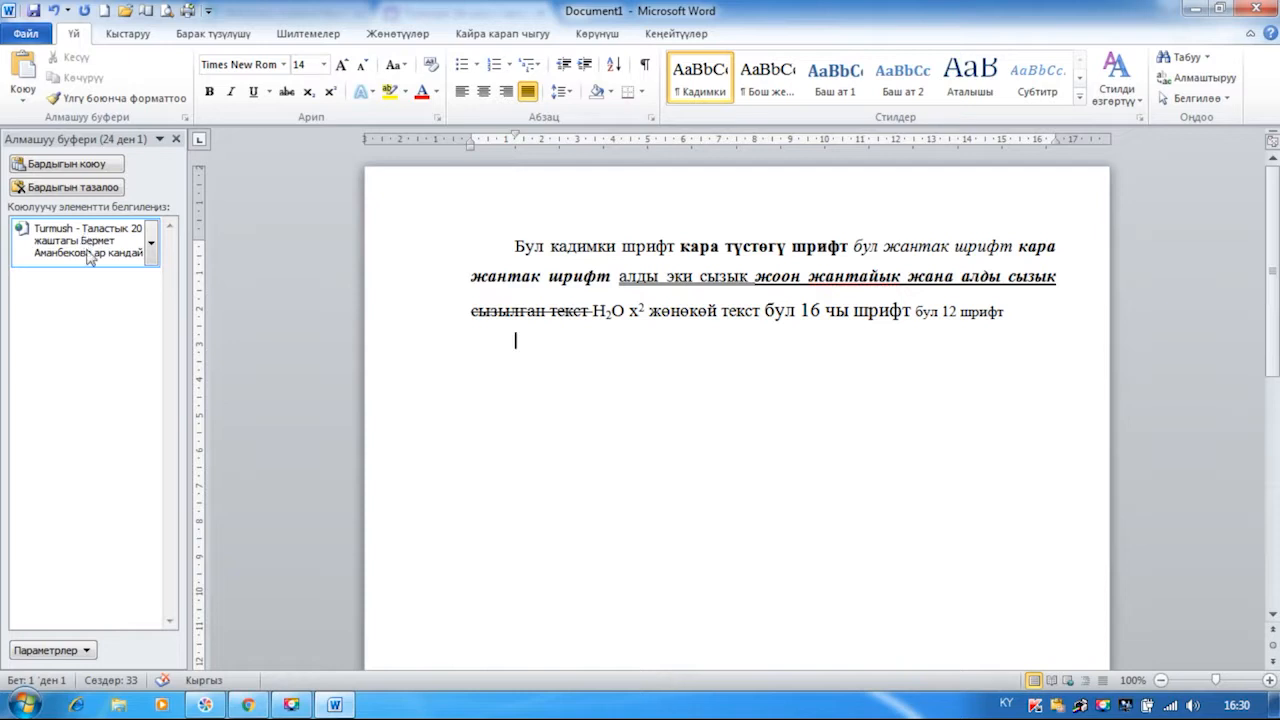
right_click(514, 339)
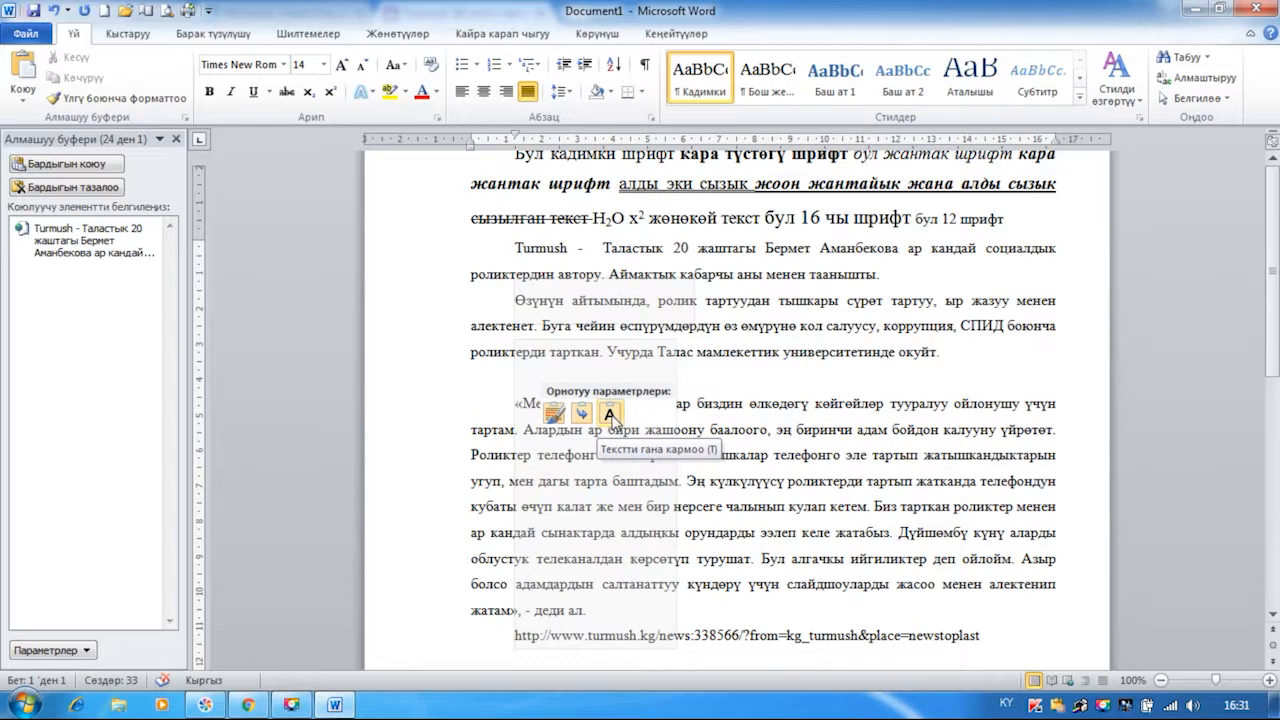
left_click(610, 415)
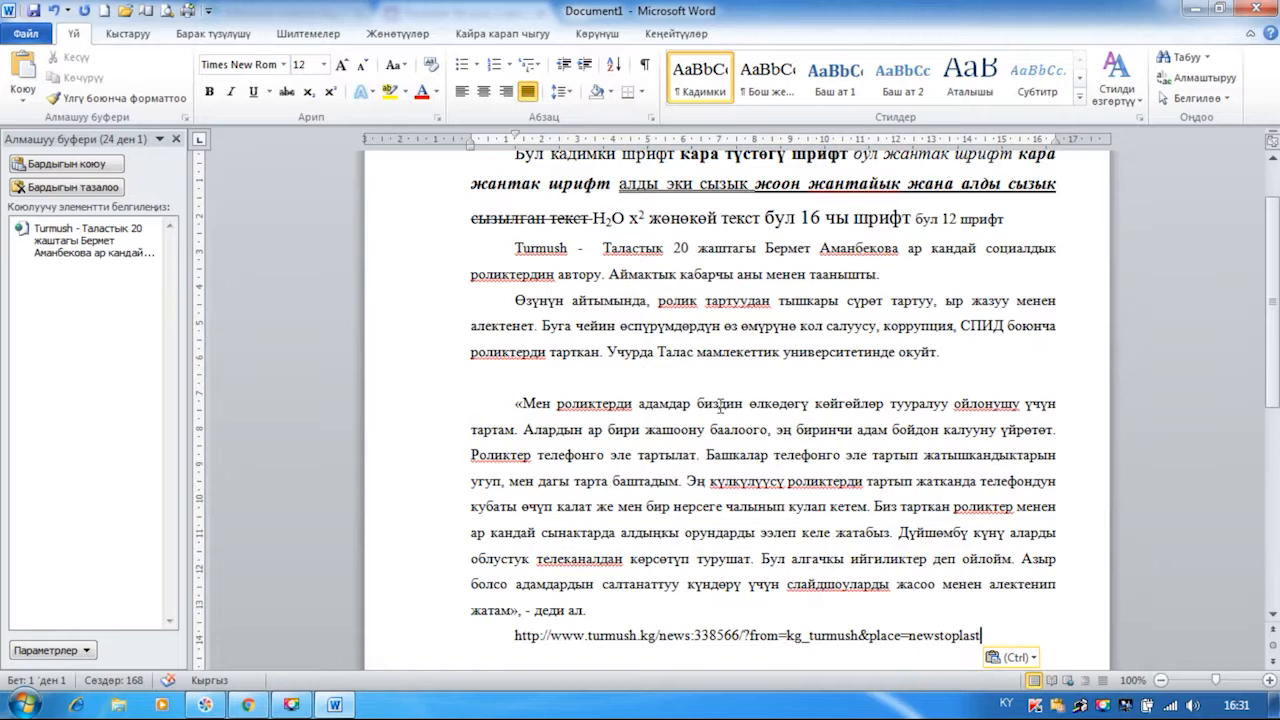
Set the font size of all the pasted article text, including the source link, to 14.
scroll(720, 406, "down", 1)
scroll(720, 406, "up", 1)
left_click(535, 376)
left_click_drag(515, 247, 1007, 634)
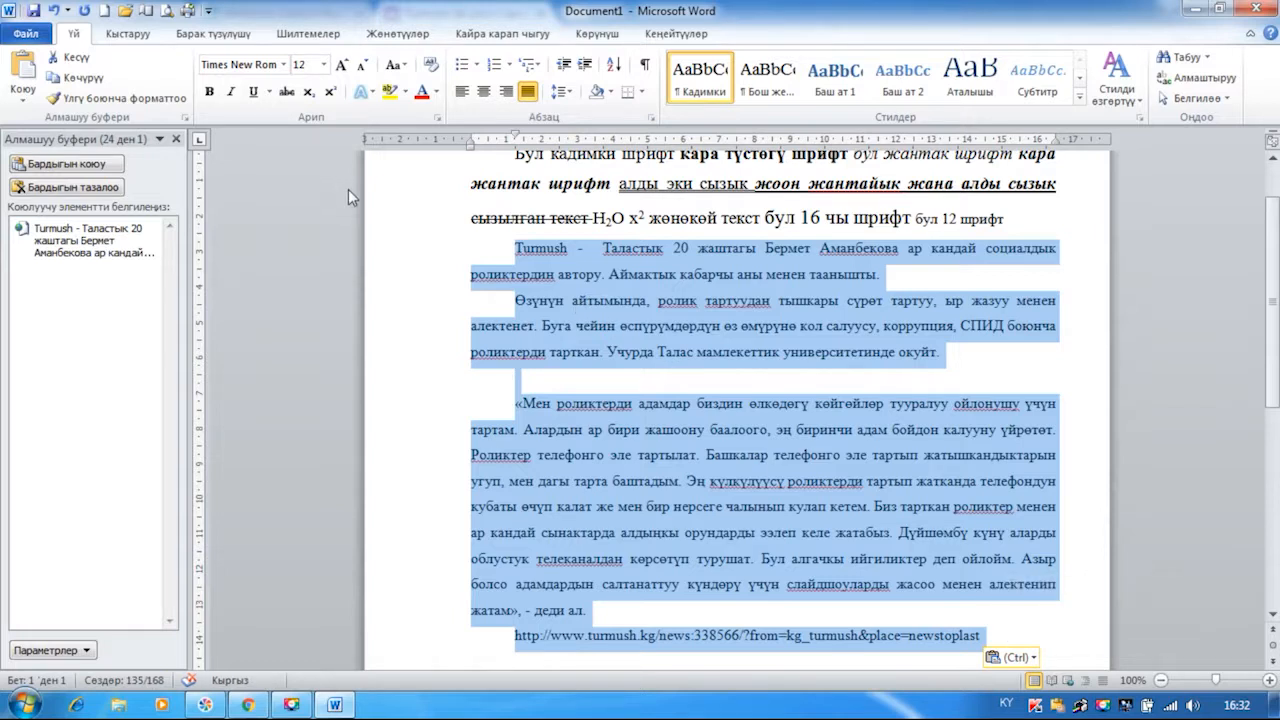
left_click(325, 65)
left_click(303, 166)
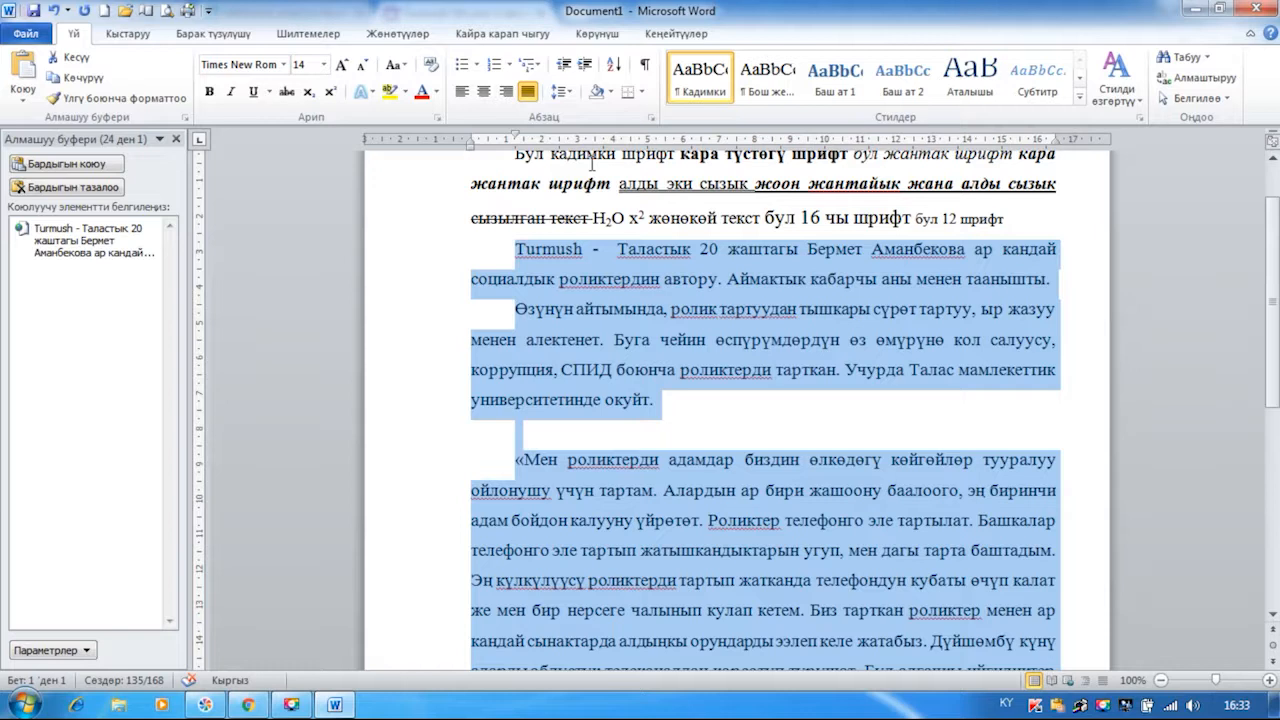
Deselect the pasted article and examine its layout, including the blank line between its paragraphs.
scroll(563, 311, "down", 3)
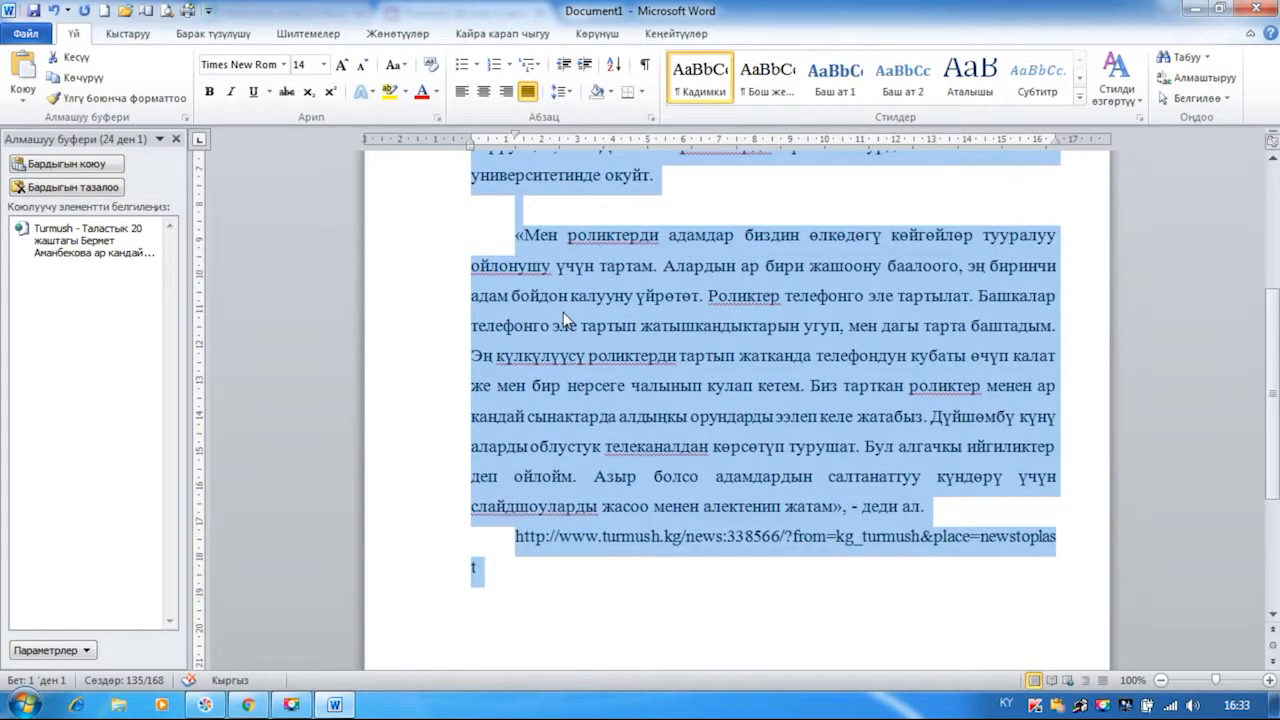
scroll(563, 312, "up", 3)
scroll(563, 312, "up", 1)
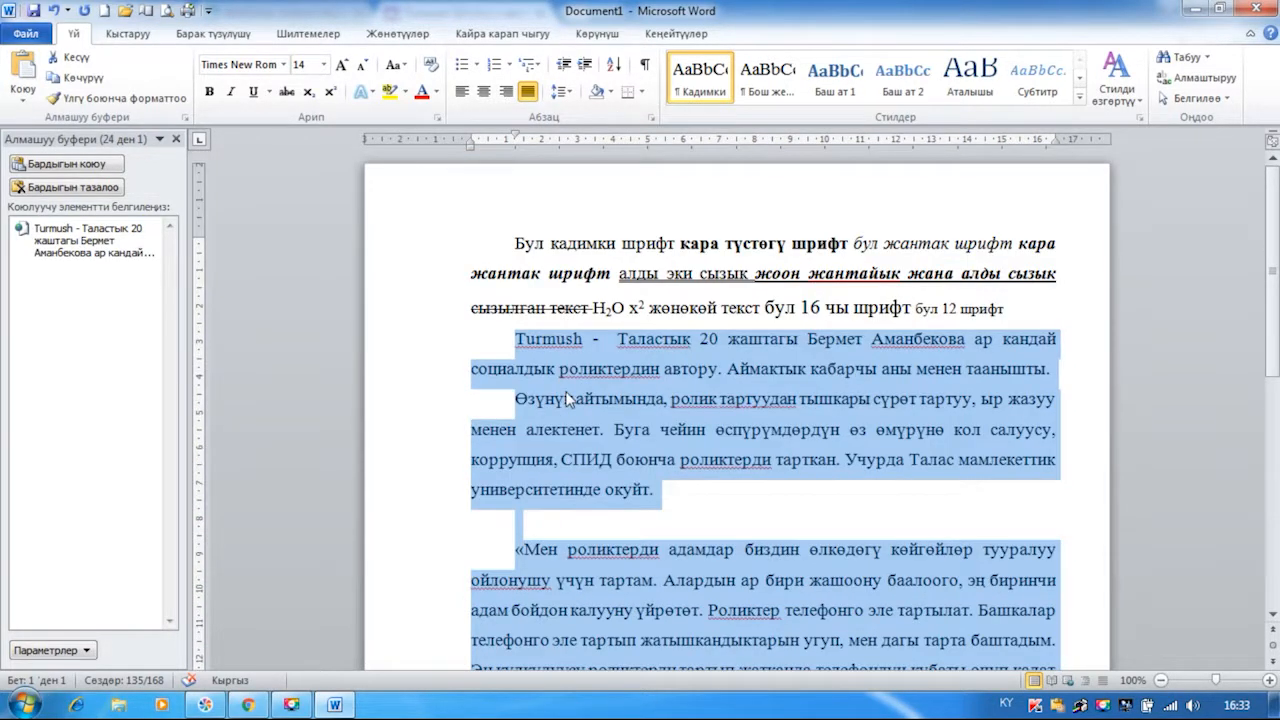
left_click(518, 522)
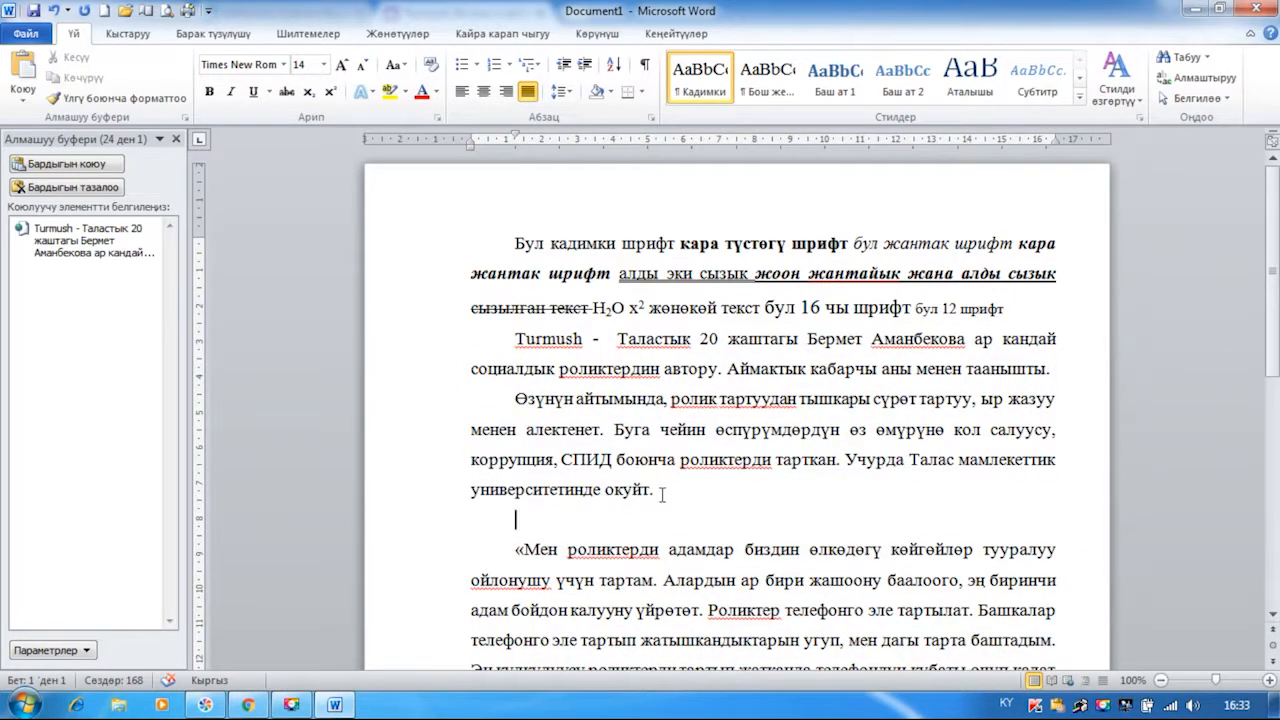
scroll(661, 494, "down", 3)
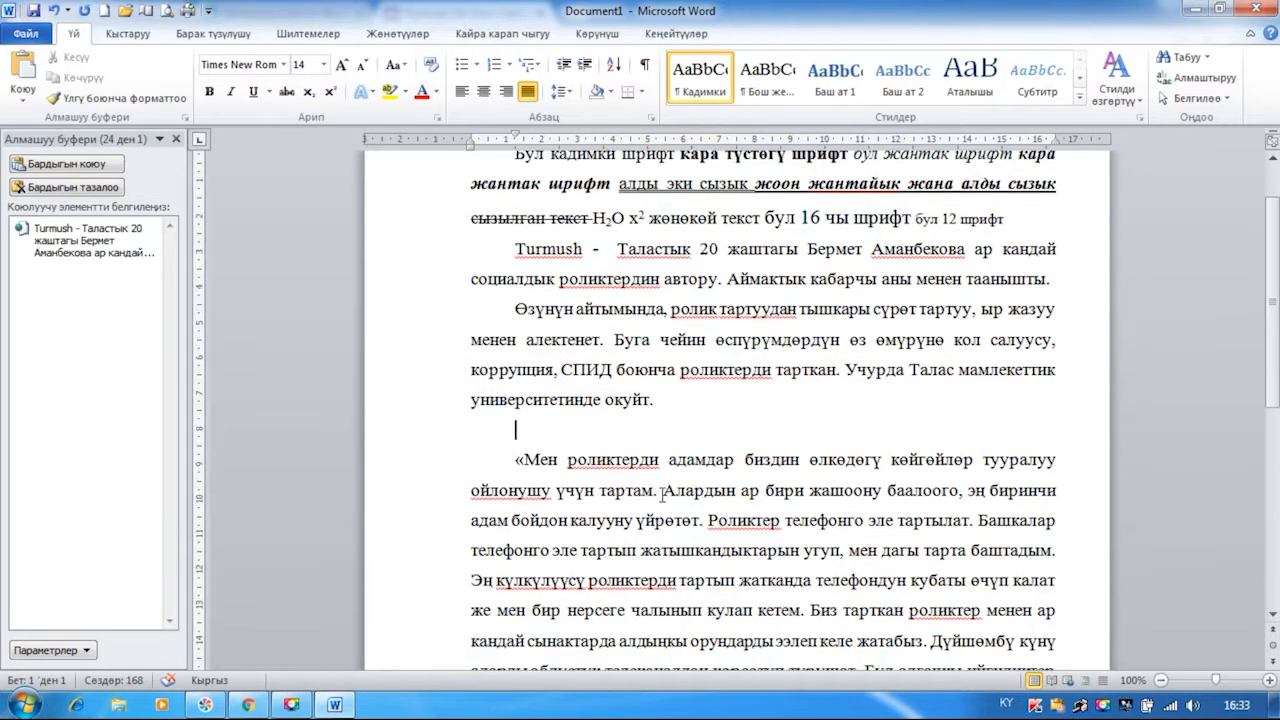
scroll(661, 494, "up", 1)
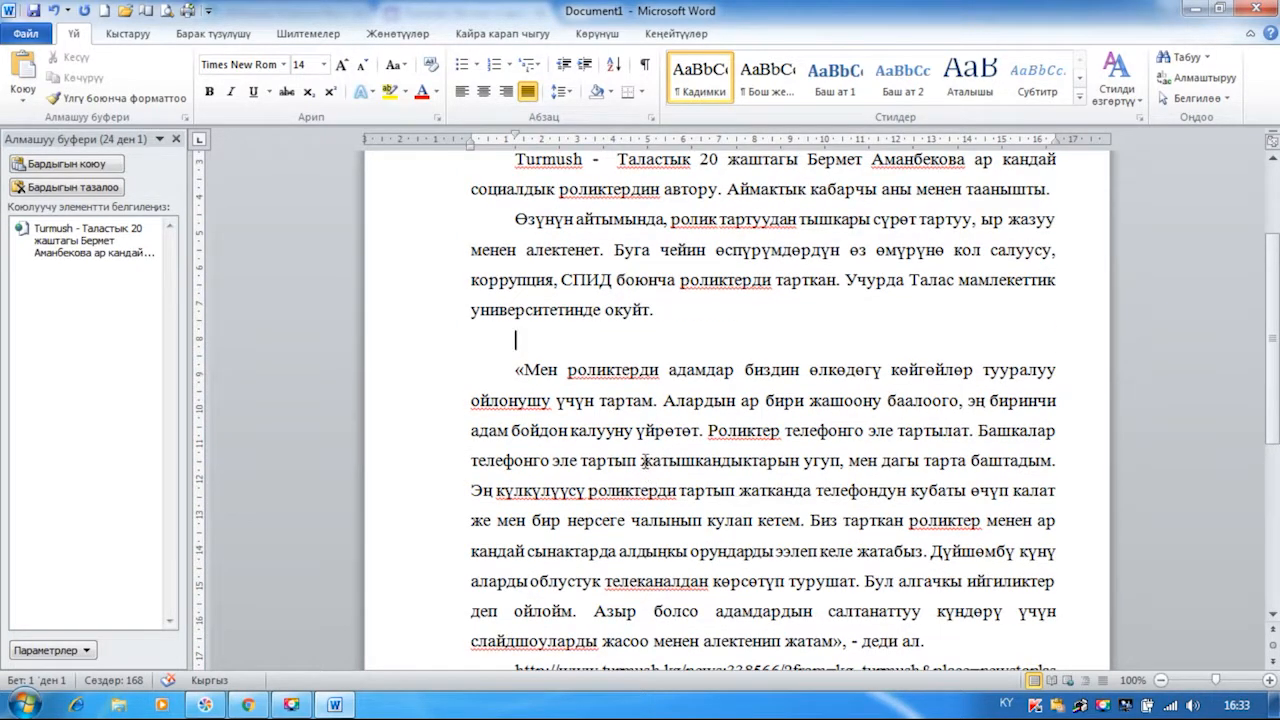
scroll(648, 462, "up", 1)
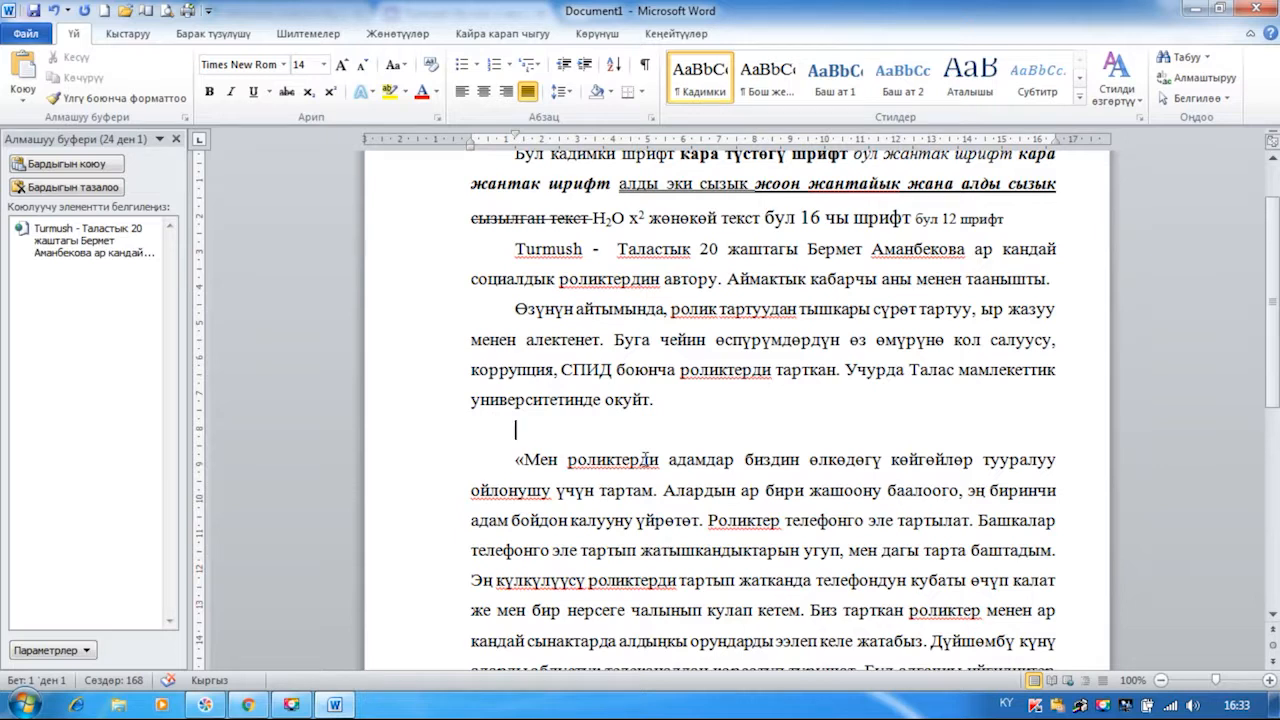
scroll(645, 460, "down", 1)
scroll(645, 460, "up", 2)
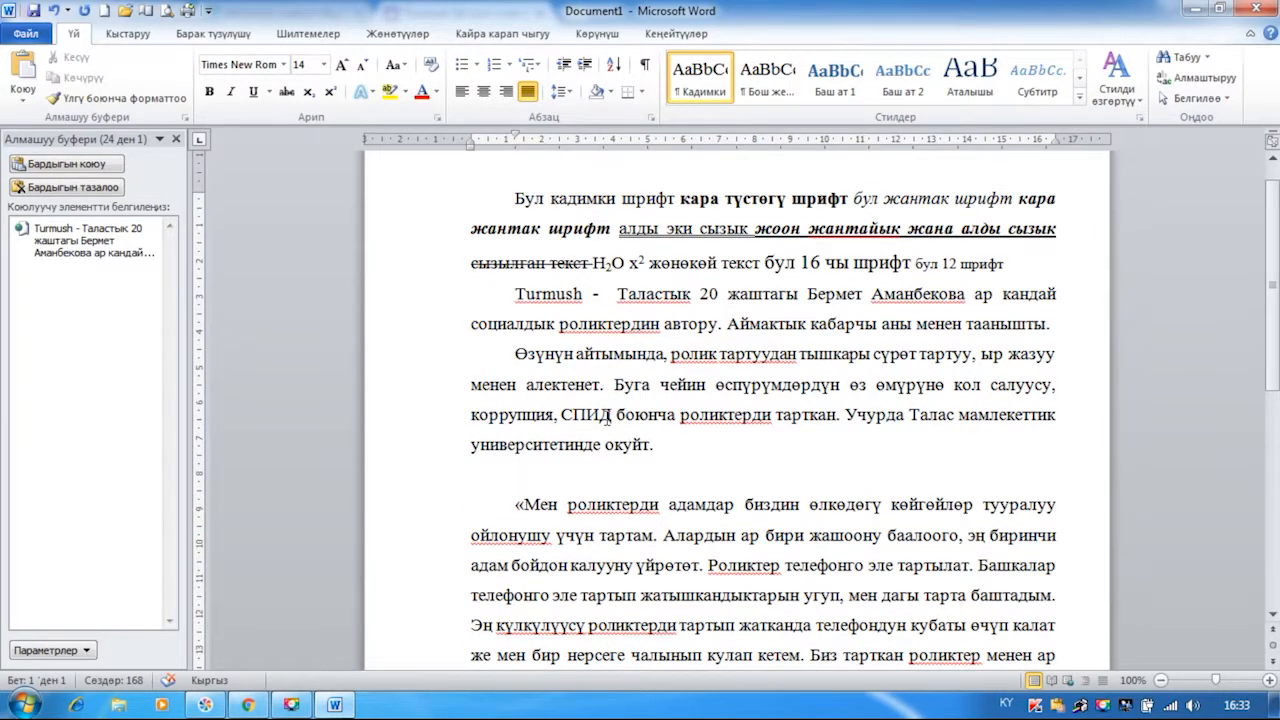
Make the word "Turmush" at the start of the pasted text bold and italic, and apply then remove an underline.
left_click_drag(514, 292, 590, 294)
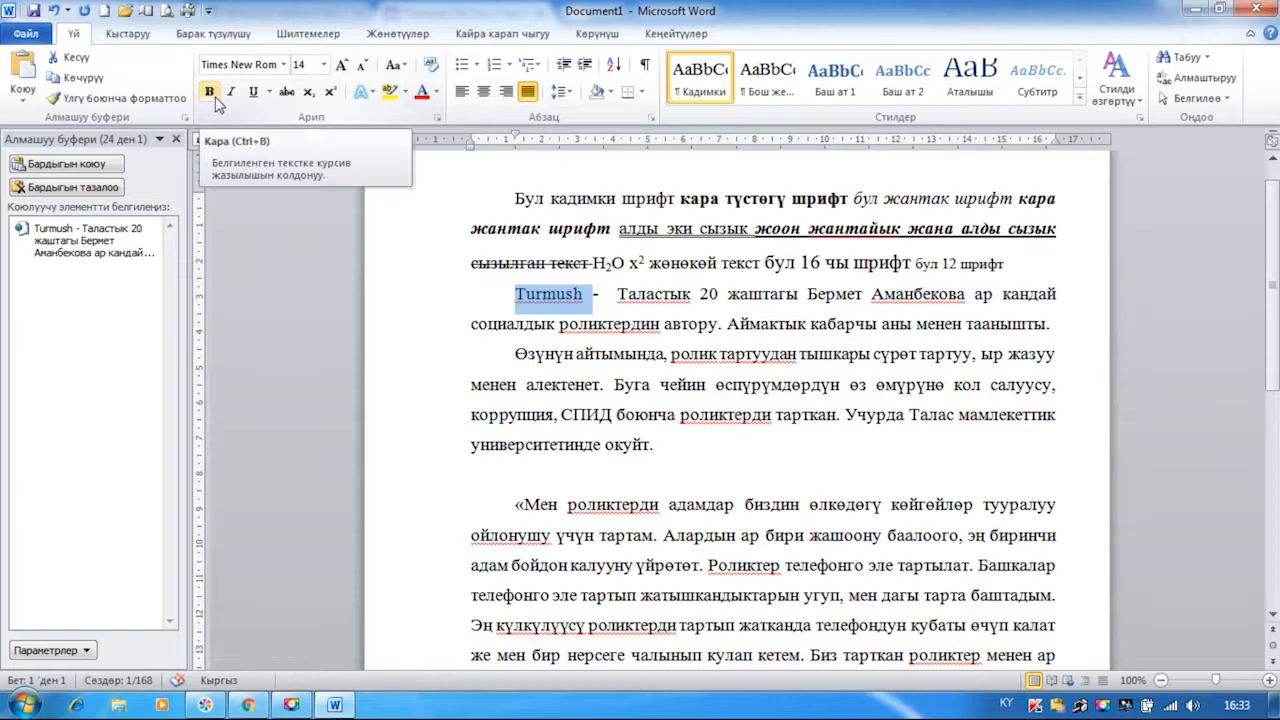
left_click(513, 293)
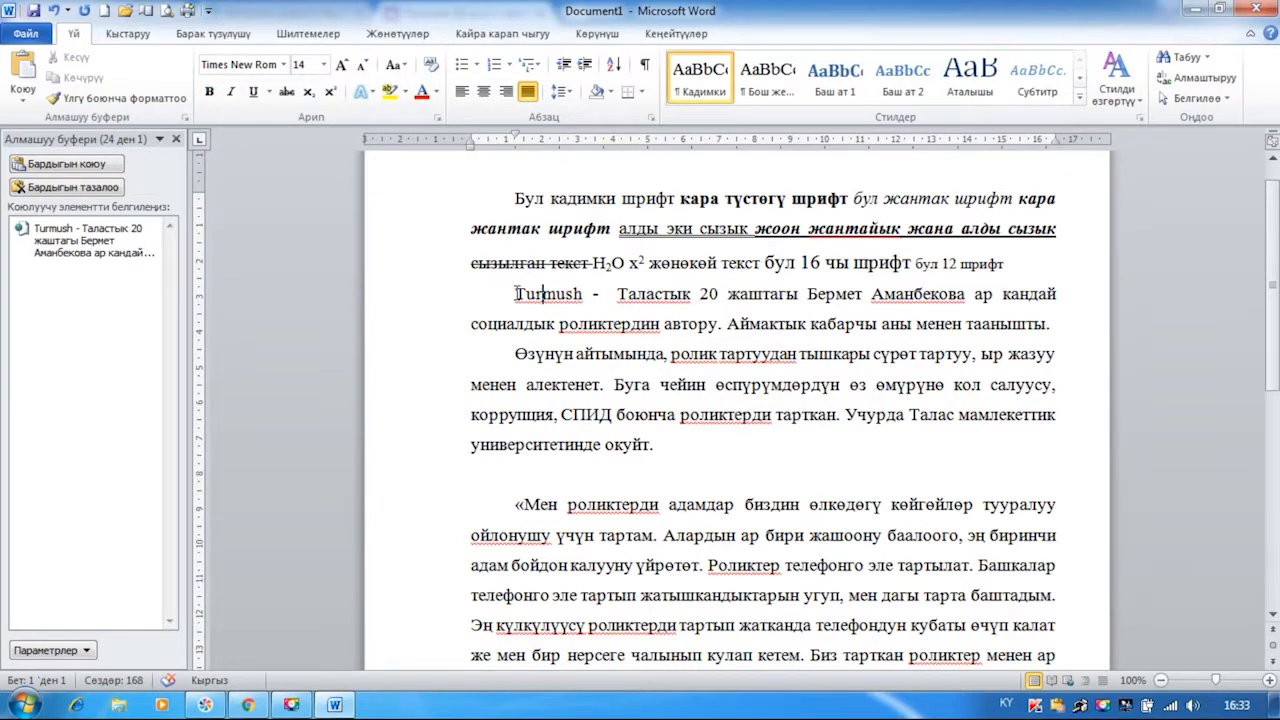
left_click_drag(516, 293, 582, 293)
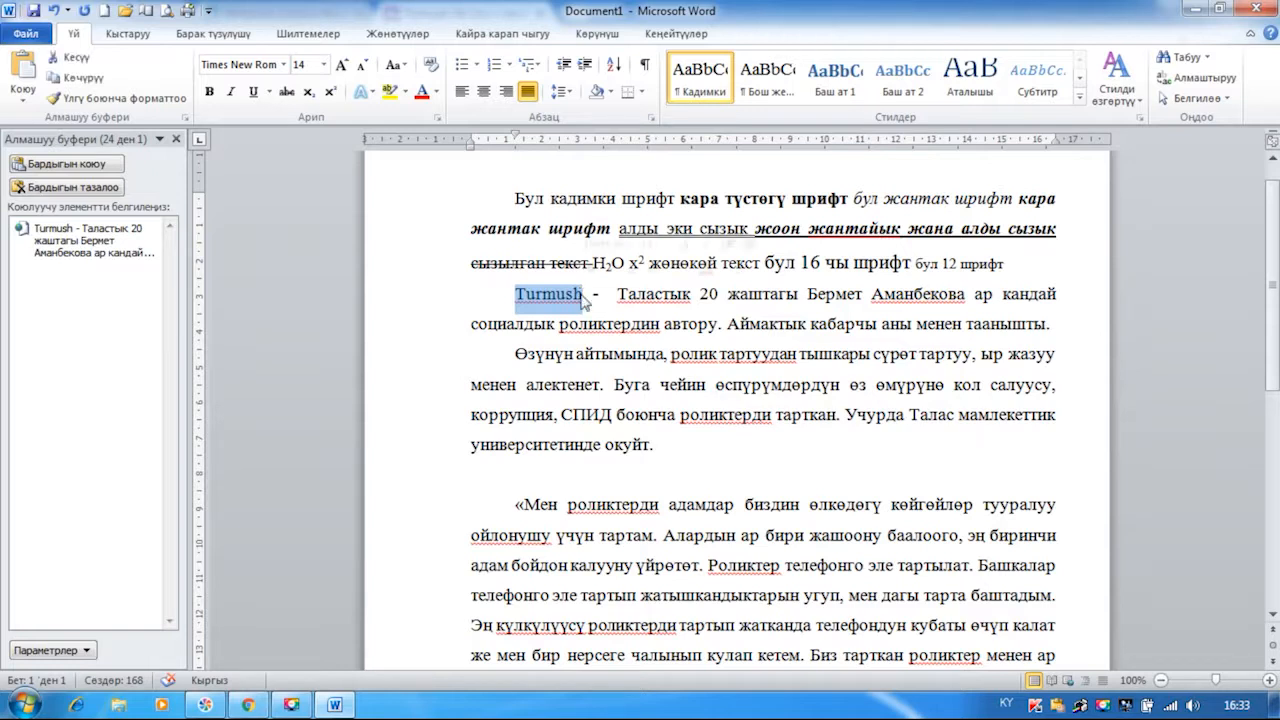
left_click(211, 92)
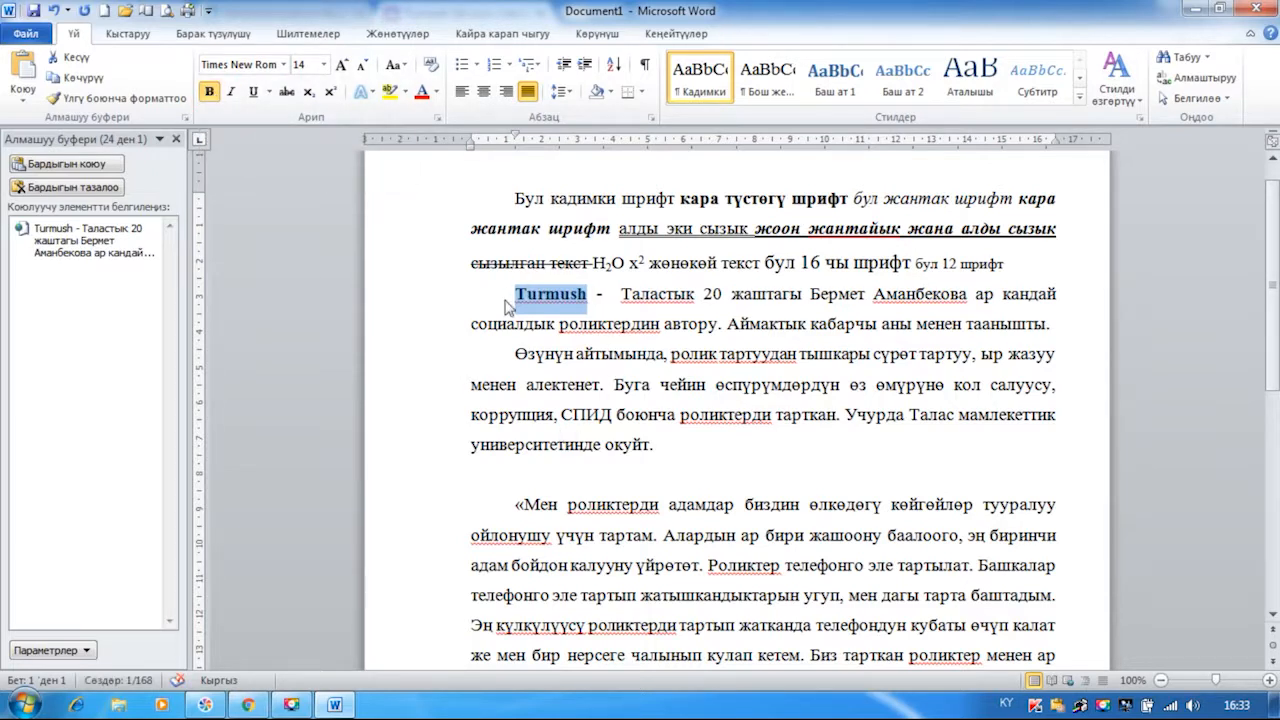
left_click(231, 92)
left_click(254, 92)
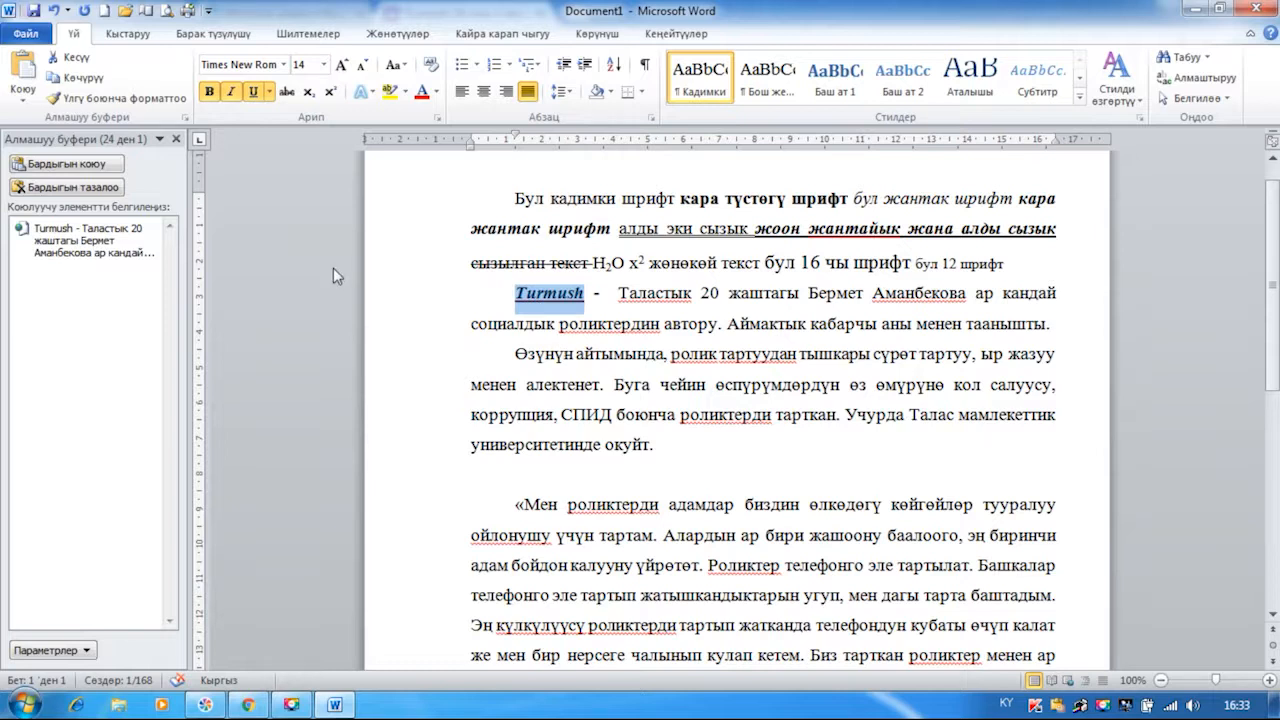
left_click(256, 95)
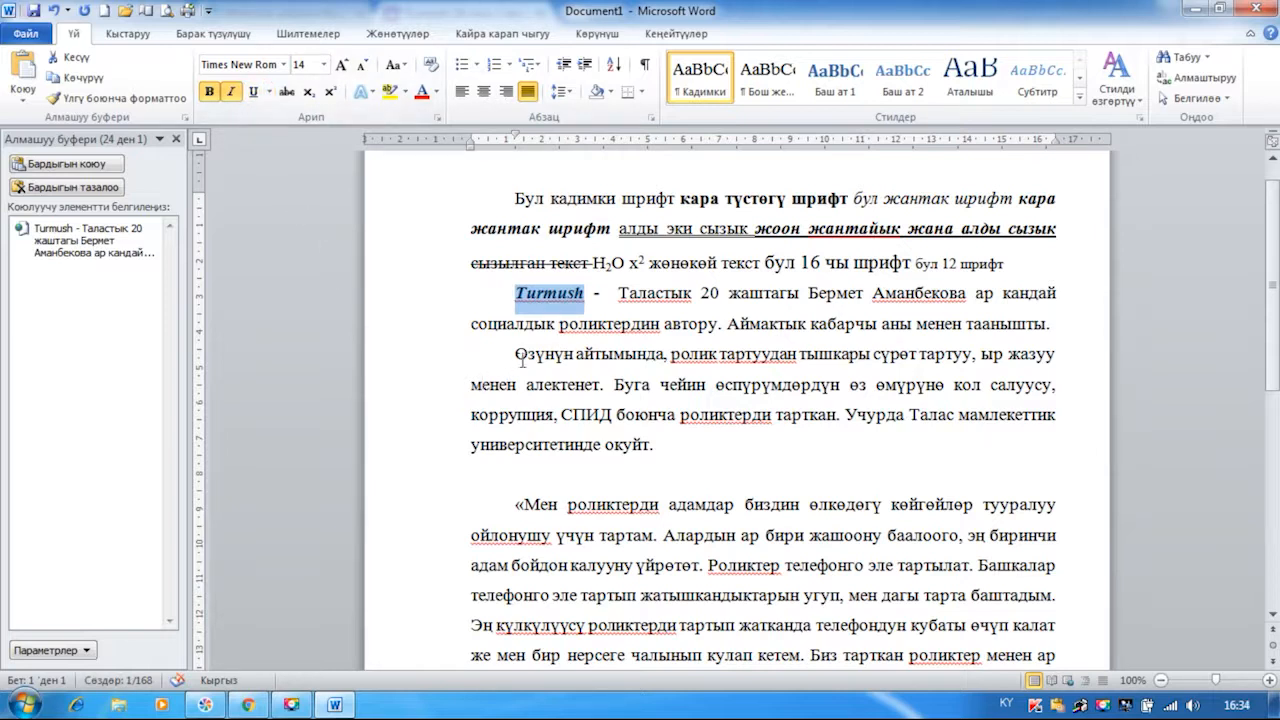